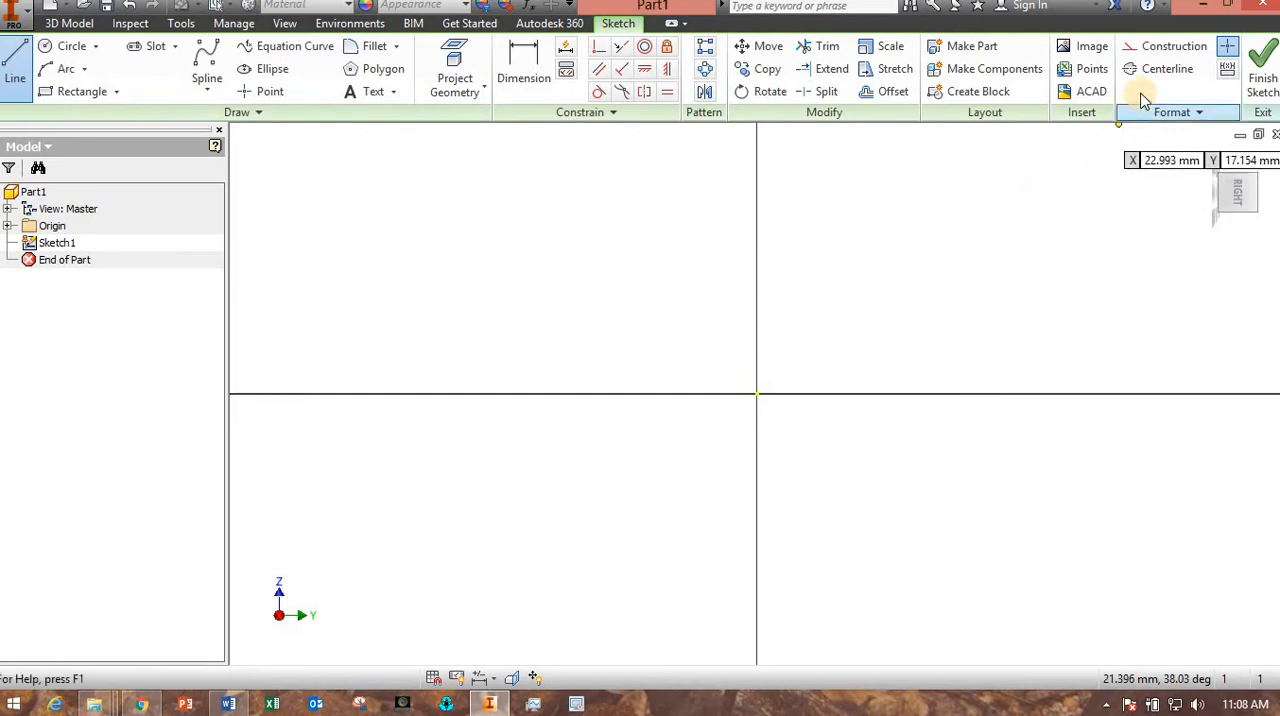
Draw a vertical centerline about 75 mm long upward from the sketch origin.
click(1166, 68)
click(757, 394)
scroll(745, 192, up, 5)
middle_drag(745, 252, 720, 470)
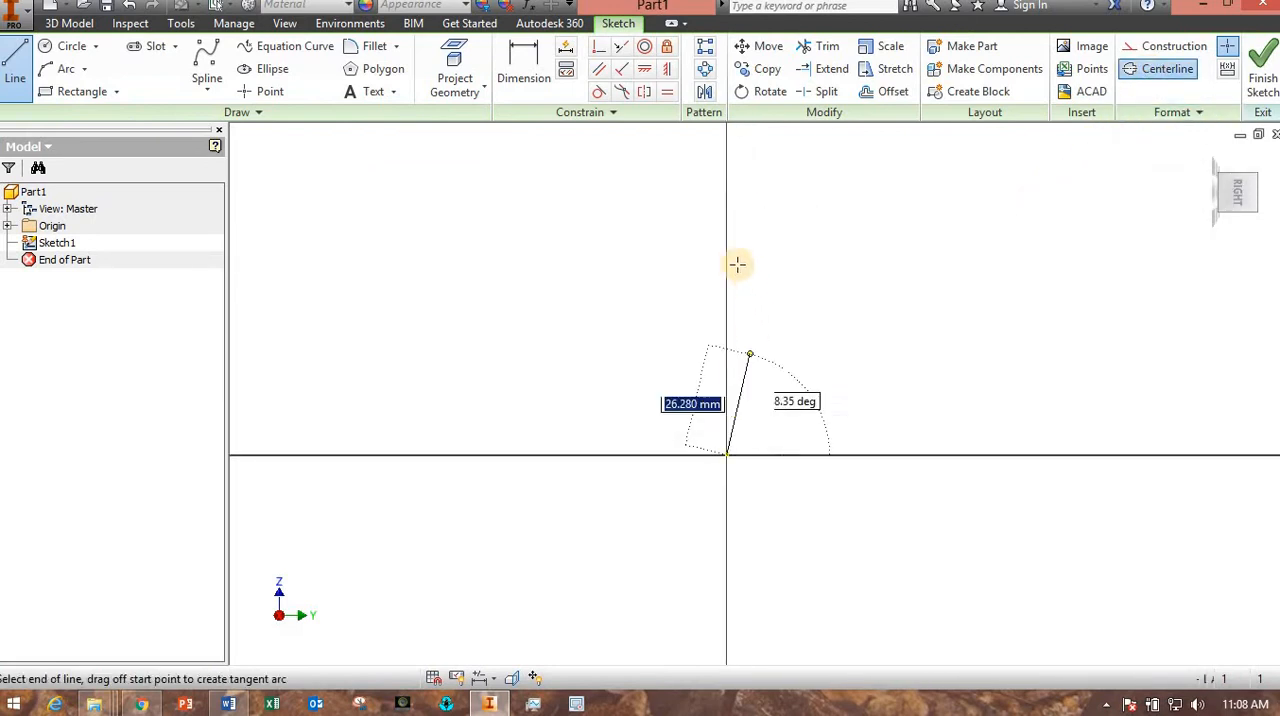
click(726, 214)
key(Escape)
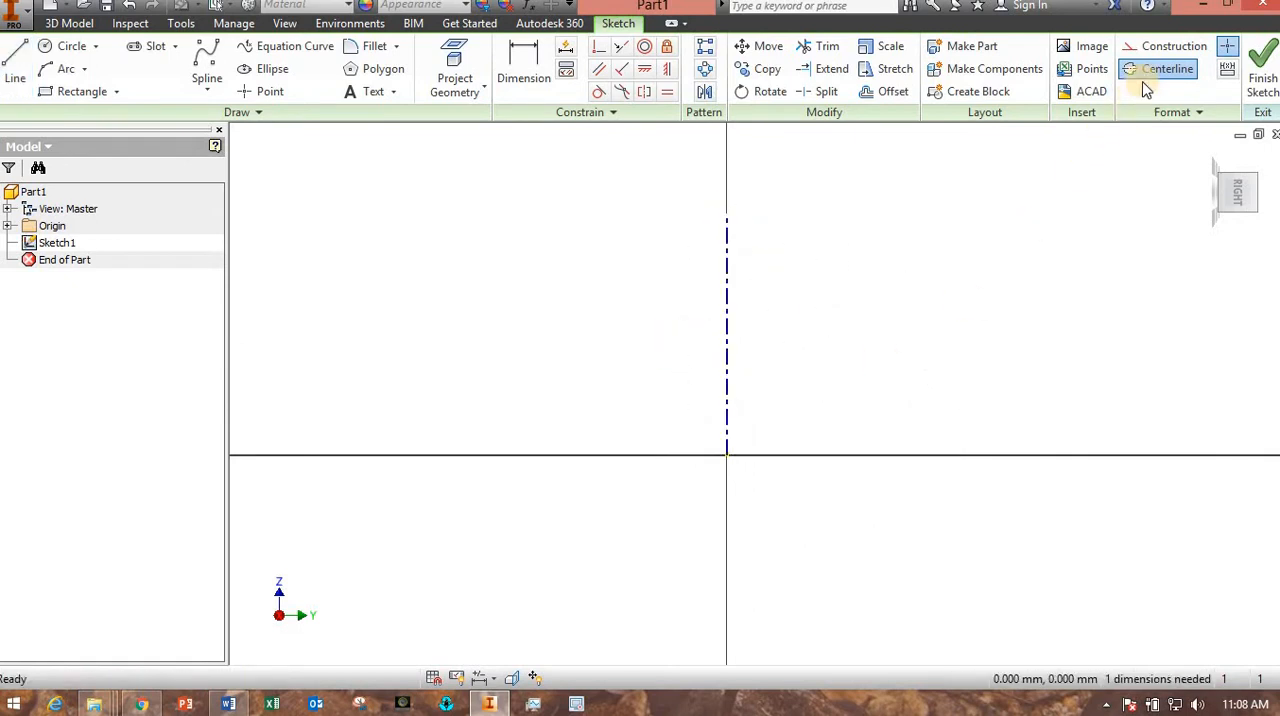
Draw a horizontal centerline from the origin toward negative Y, longer than the vertical centerline.
click(15, 66)
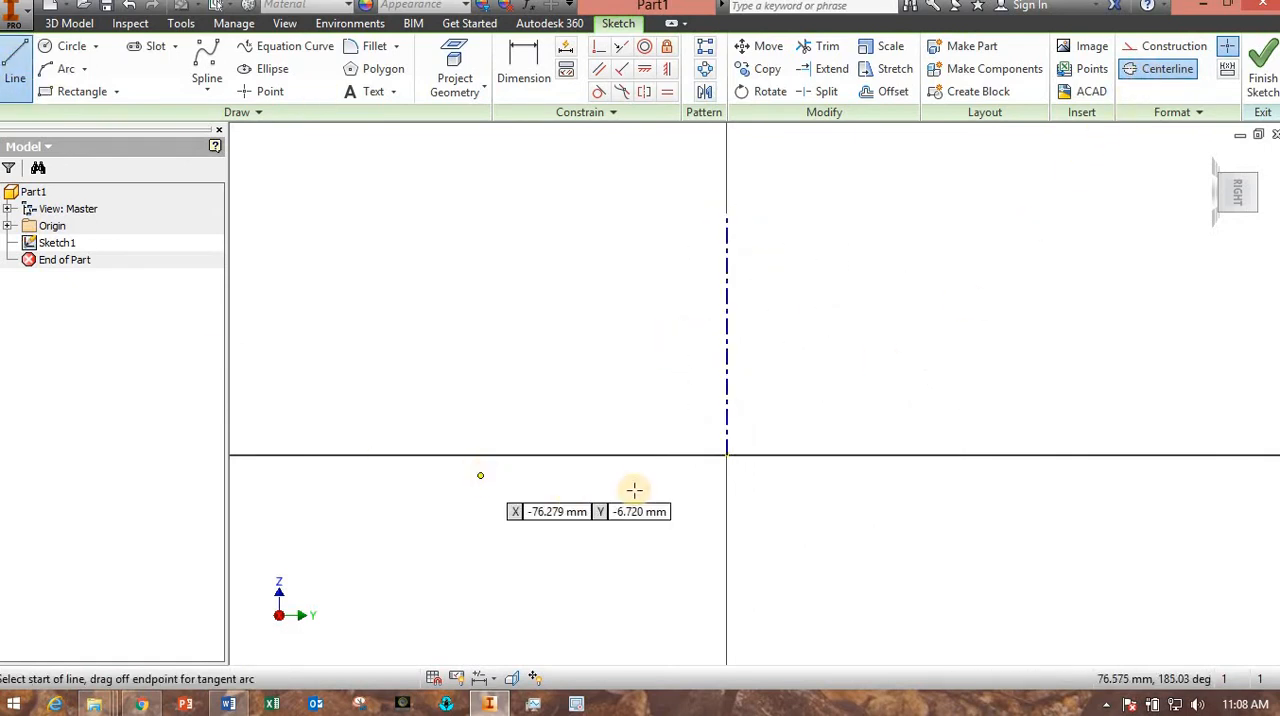
click(726, 455)
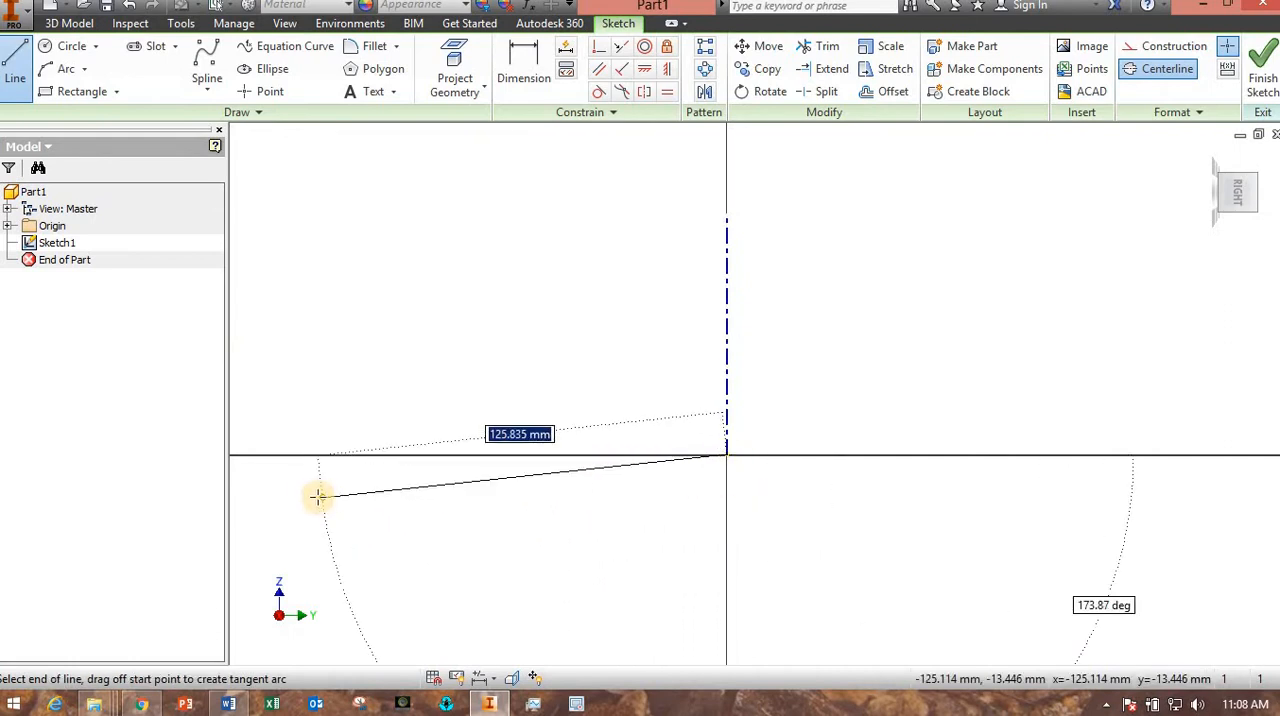
click(279, 455)
key(Escape)
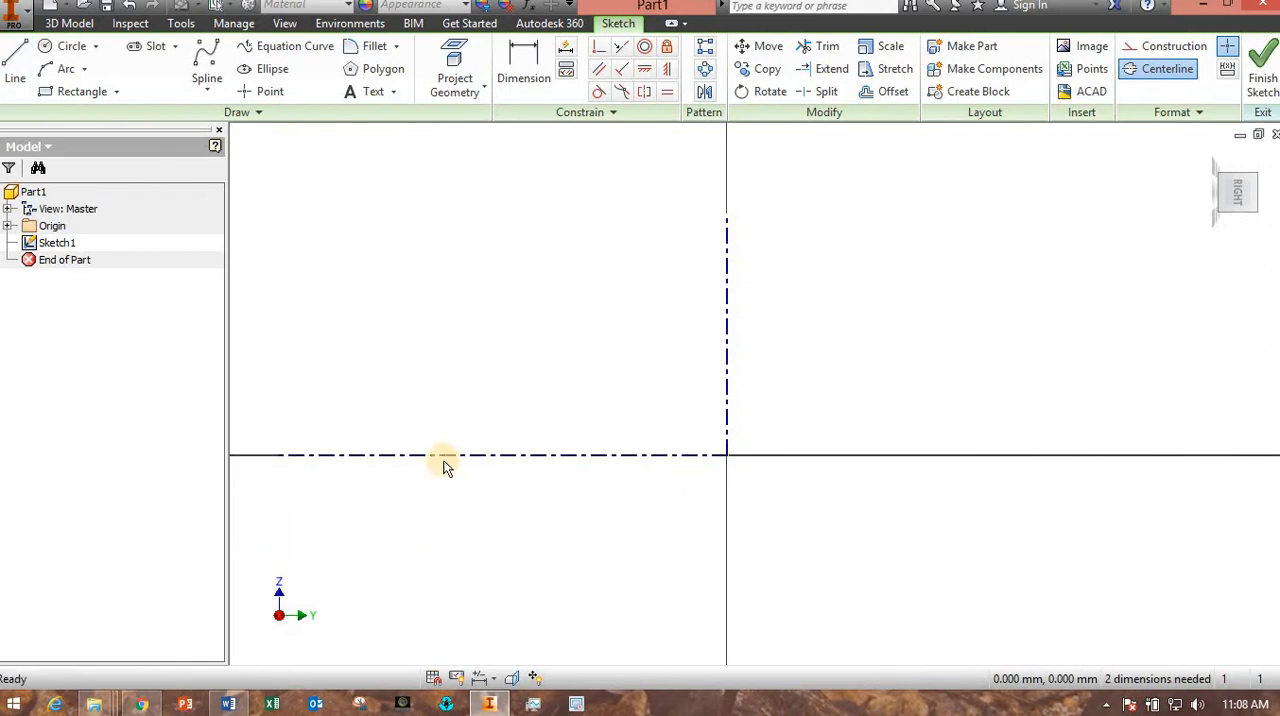
Sketch the wheel's upper half-section with seven solid lines, starting about 17 mm from the vertical axis and ending on the horizontal centerline.
click(1162, 69)
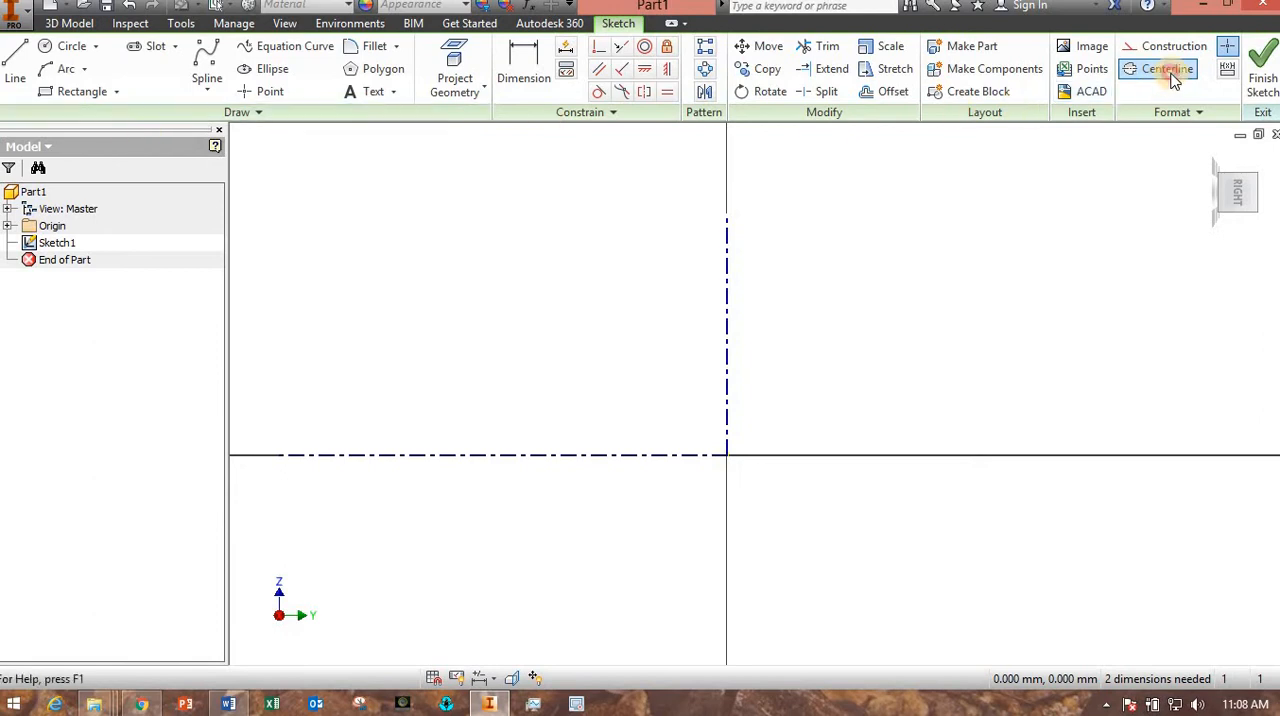
click(15, 78)
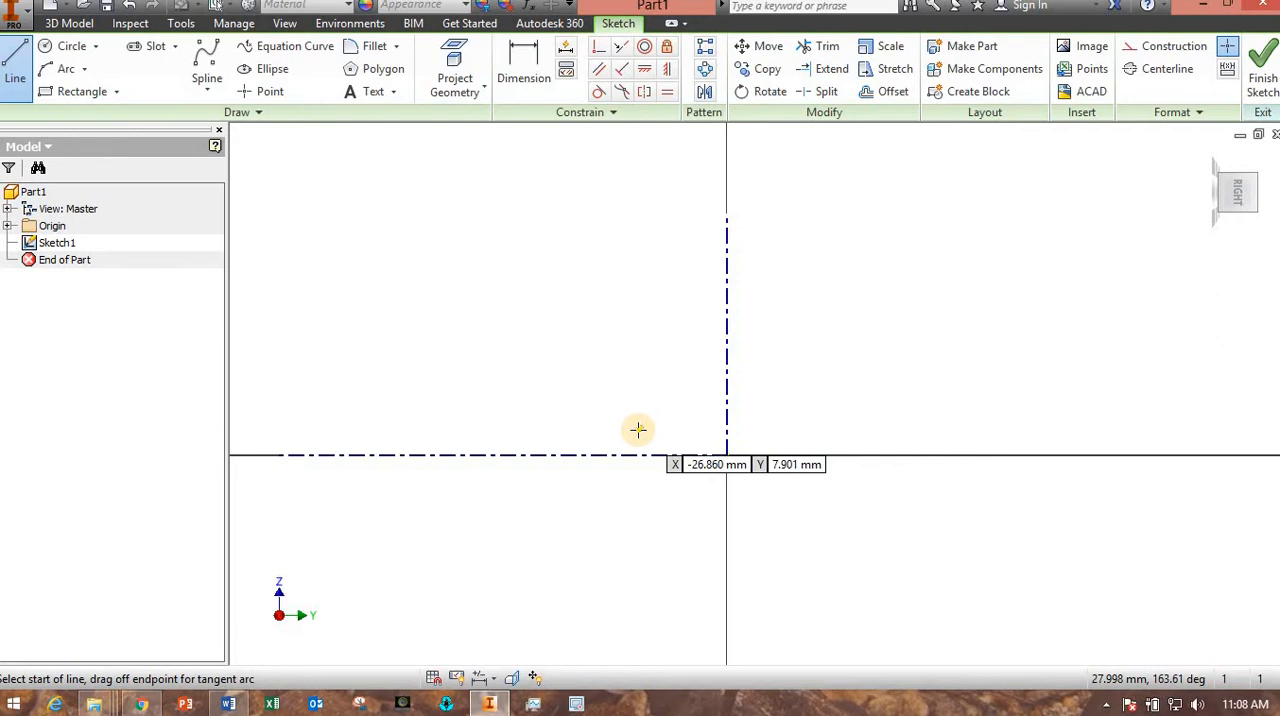
click(672, 455)
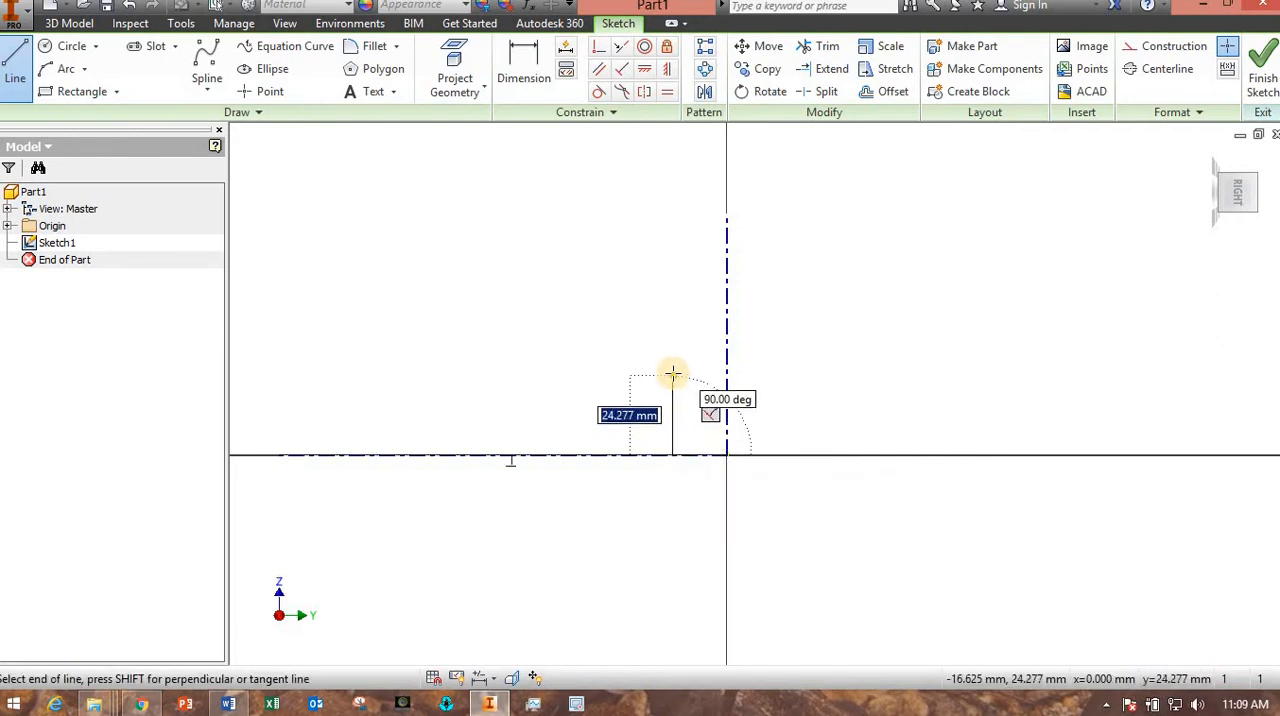
click(672, 372)
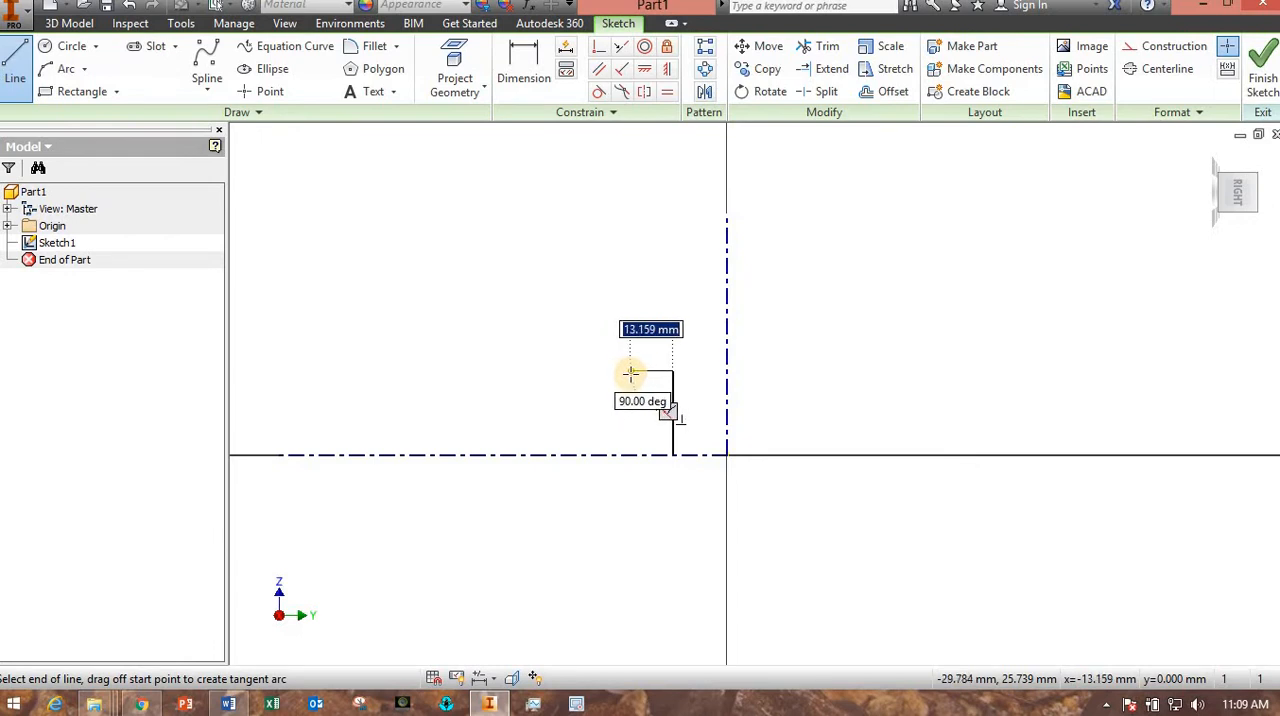
click(630, 372)
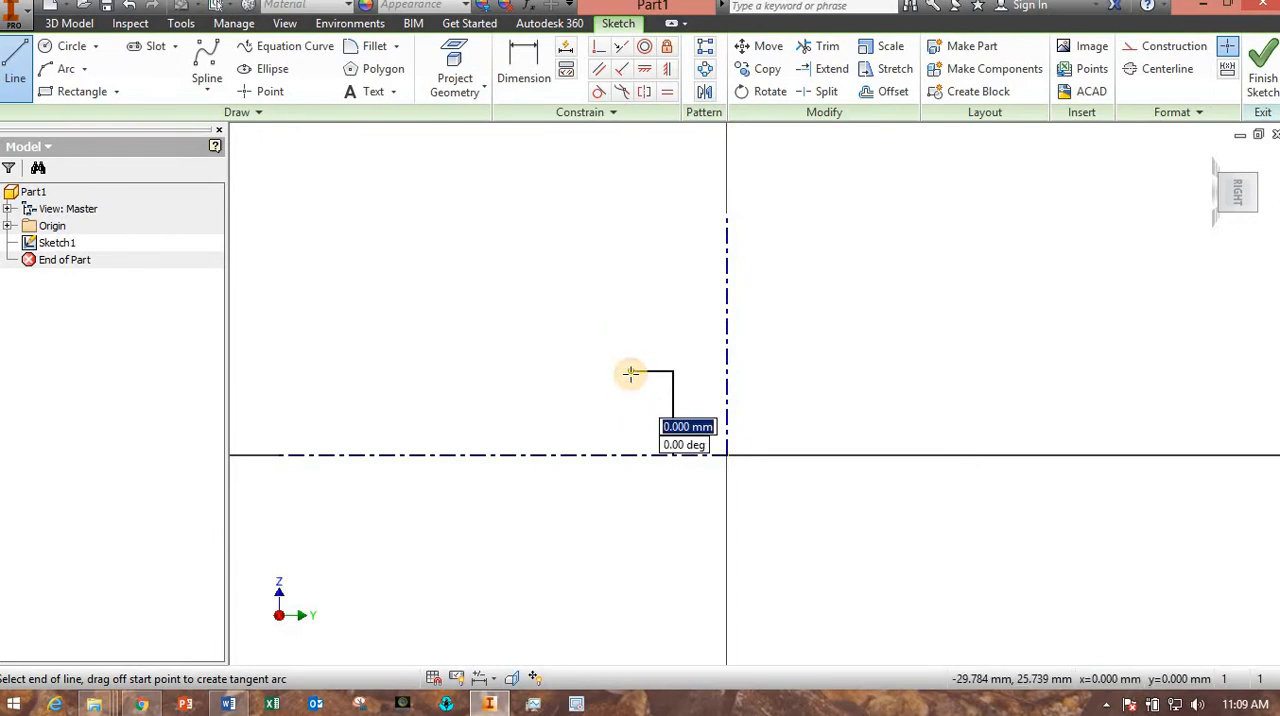
click(606, 434)
click(474, 435)
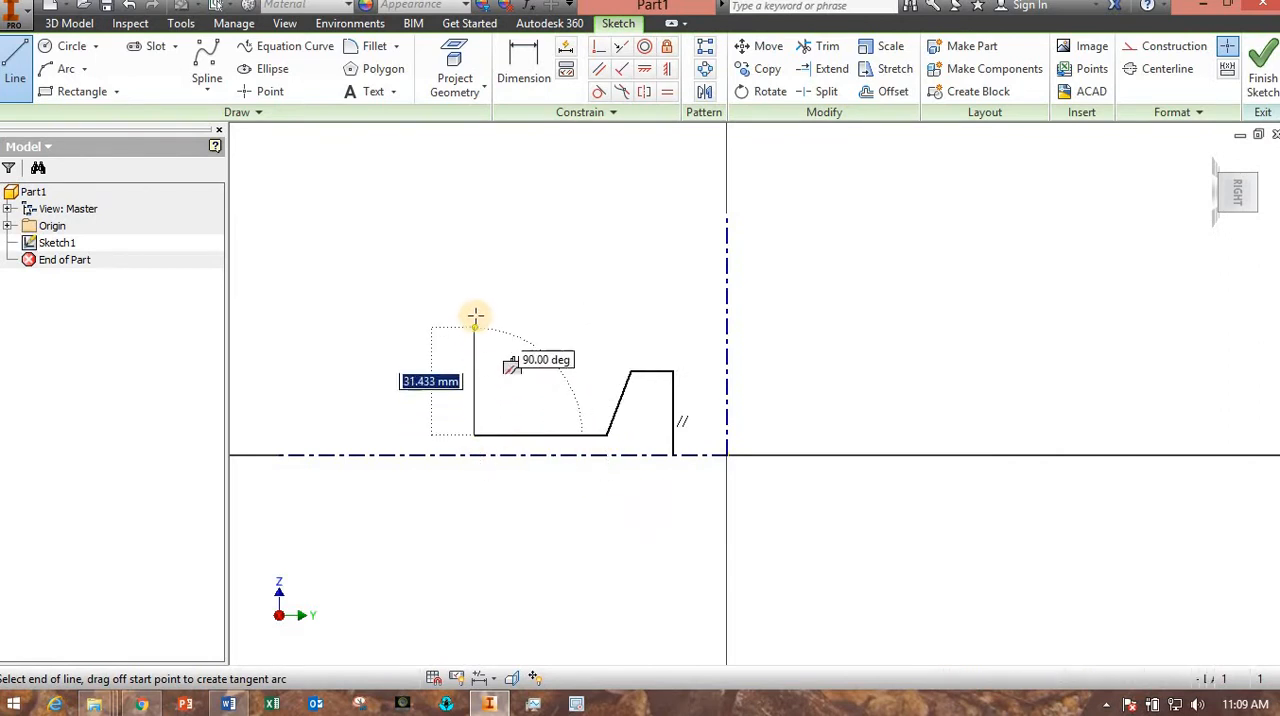
click(474, 315)
click(445, 315)
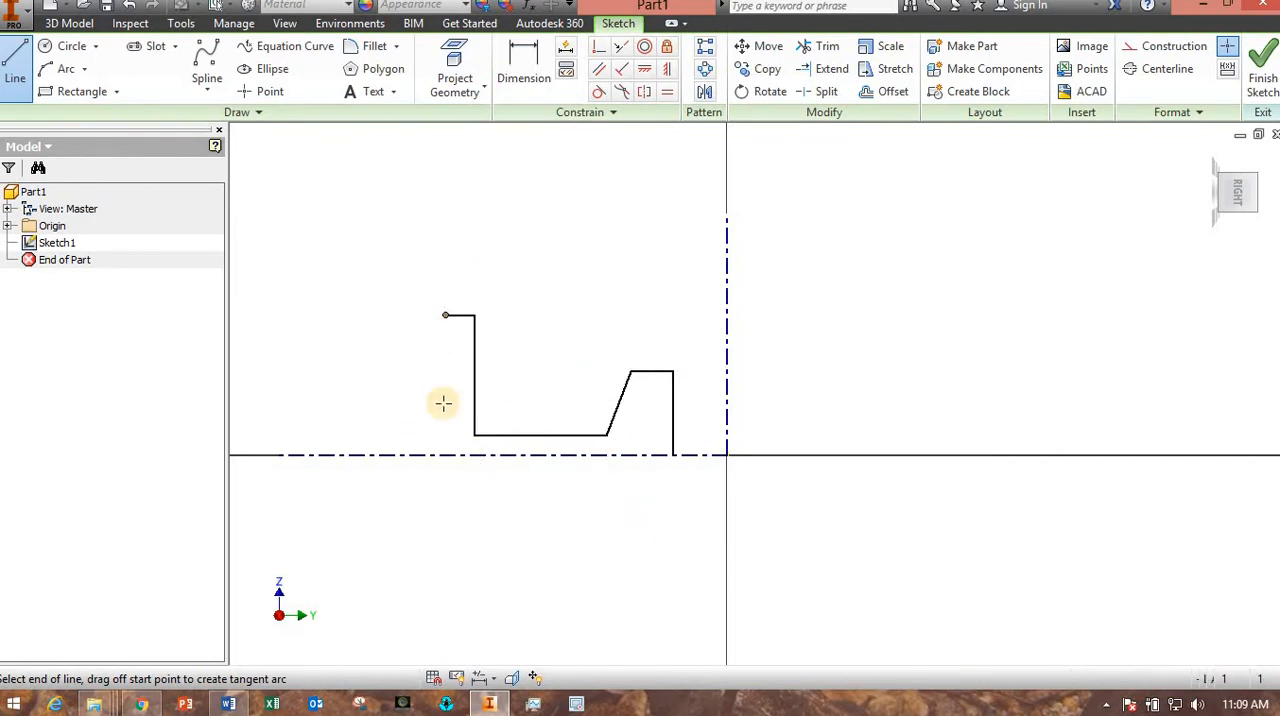
double_click(452, 468)
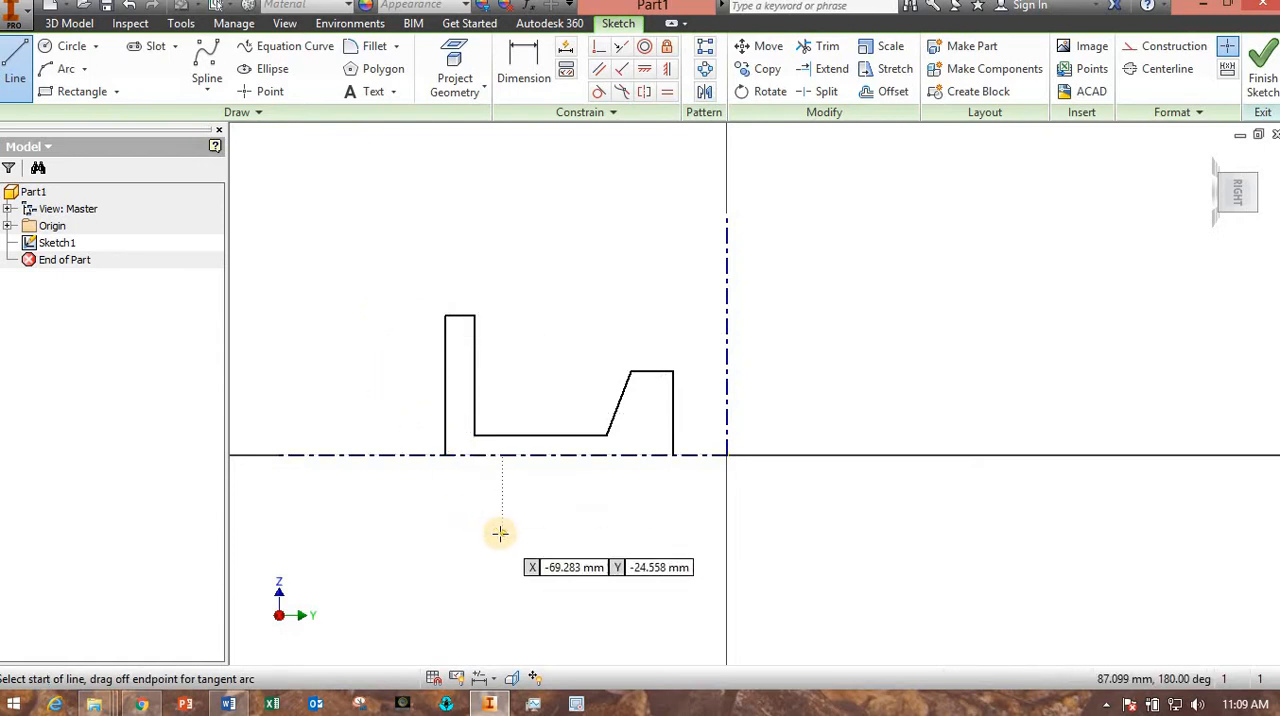
key(Escape)
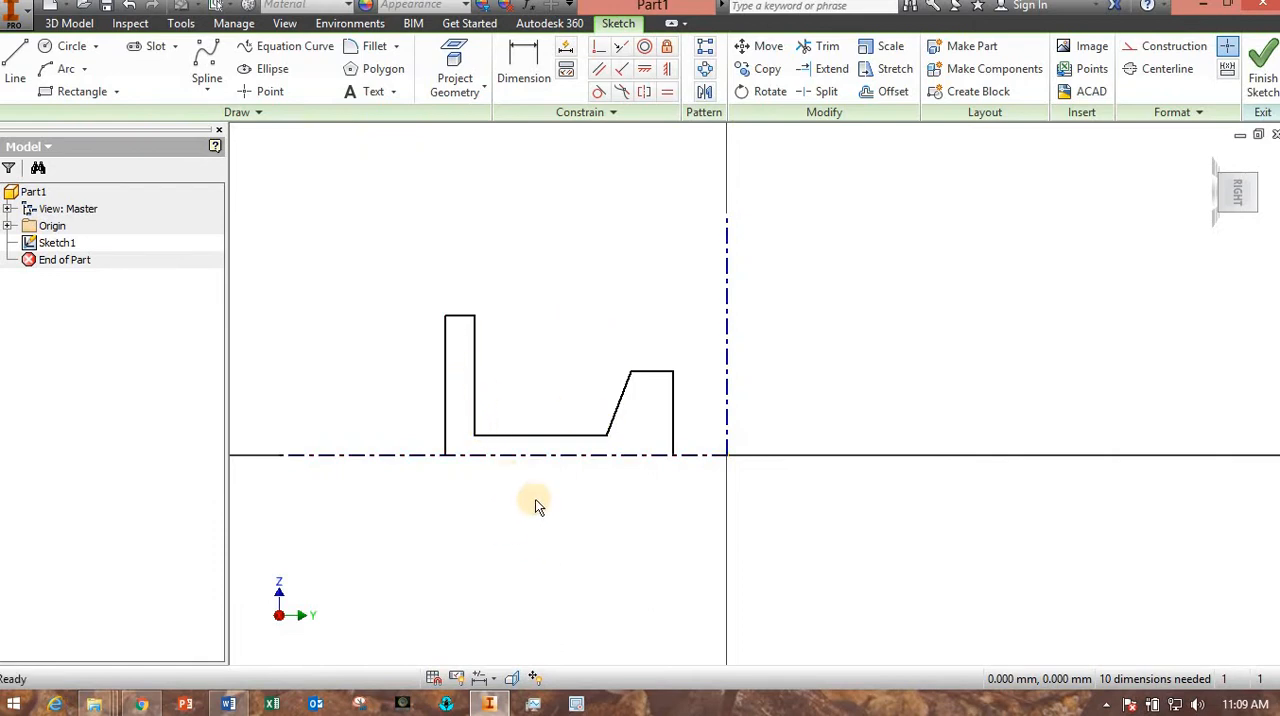
Mirror the whole half-section profile about the horizontal centerline.
mouse_move(390, 275)
mouse_down()
mouse_move(474, 380)
mouse_move(597, 483)
mouse_move(703, 524)
mouse_up()
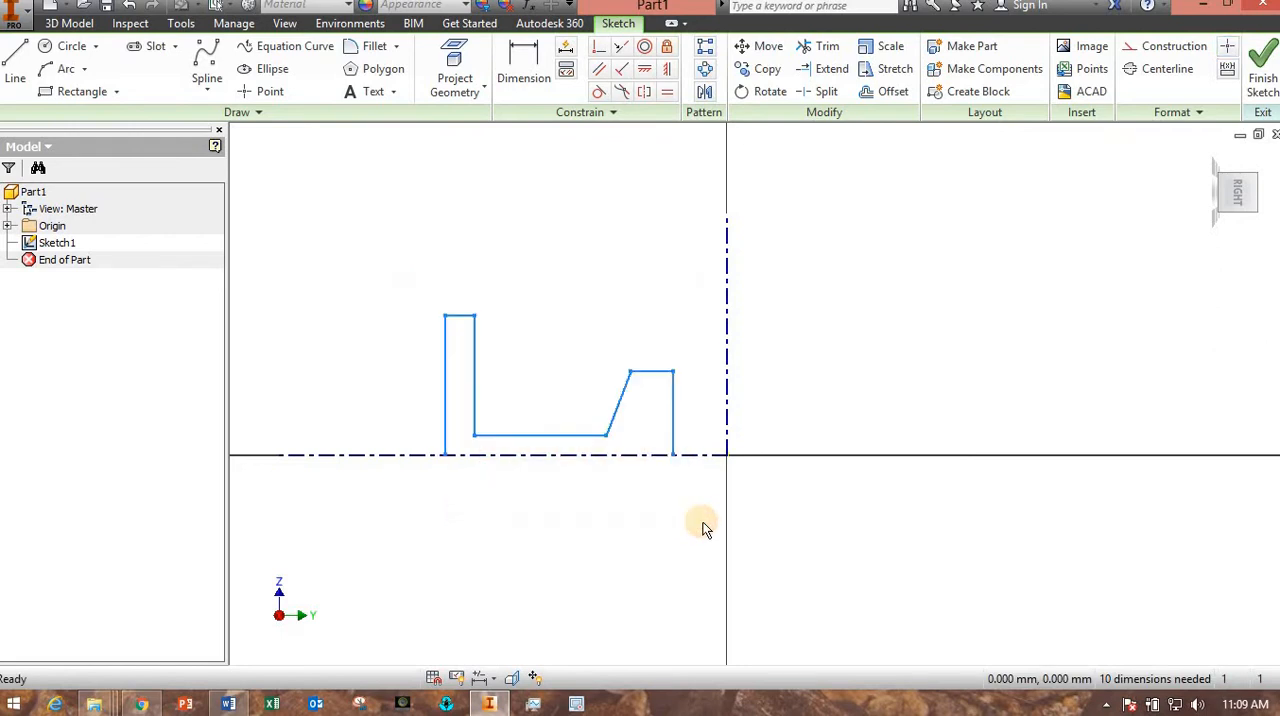
click(704, 93)
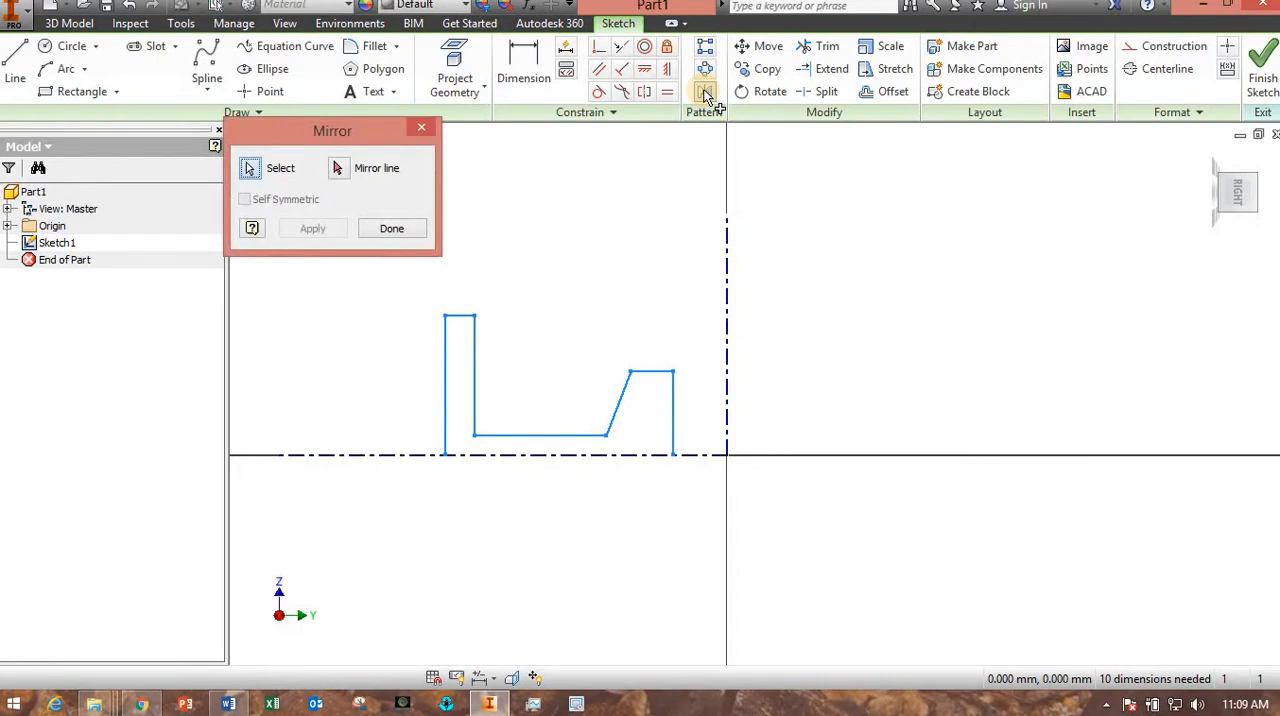
click(339, 169)
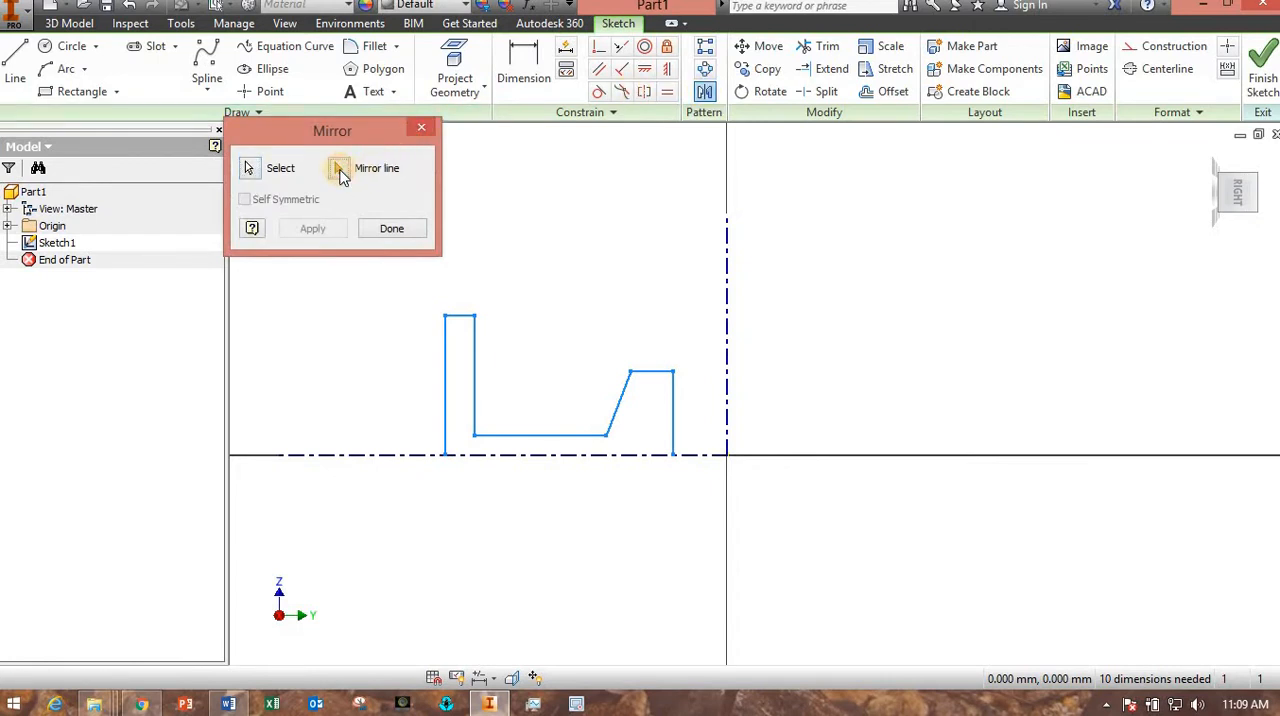
click(377, 457)
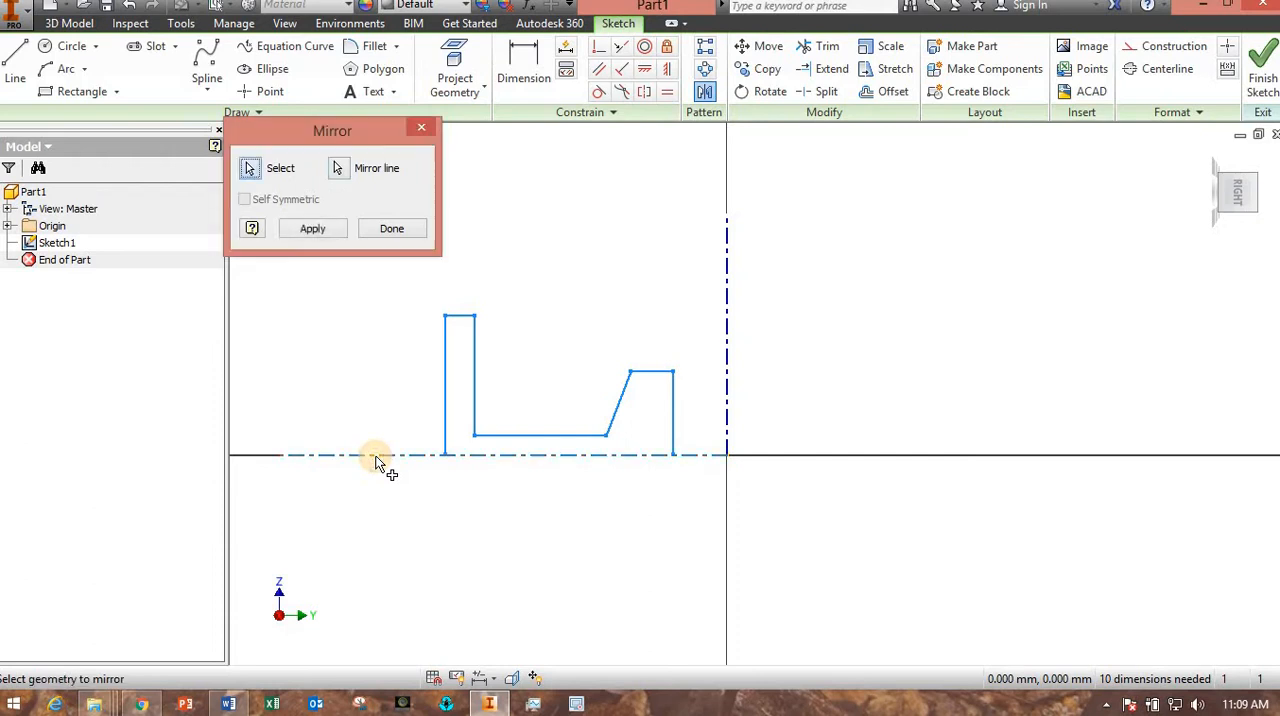
click(322, 233)
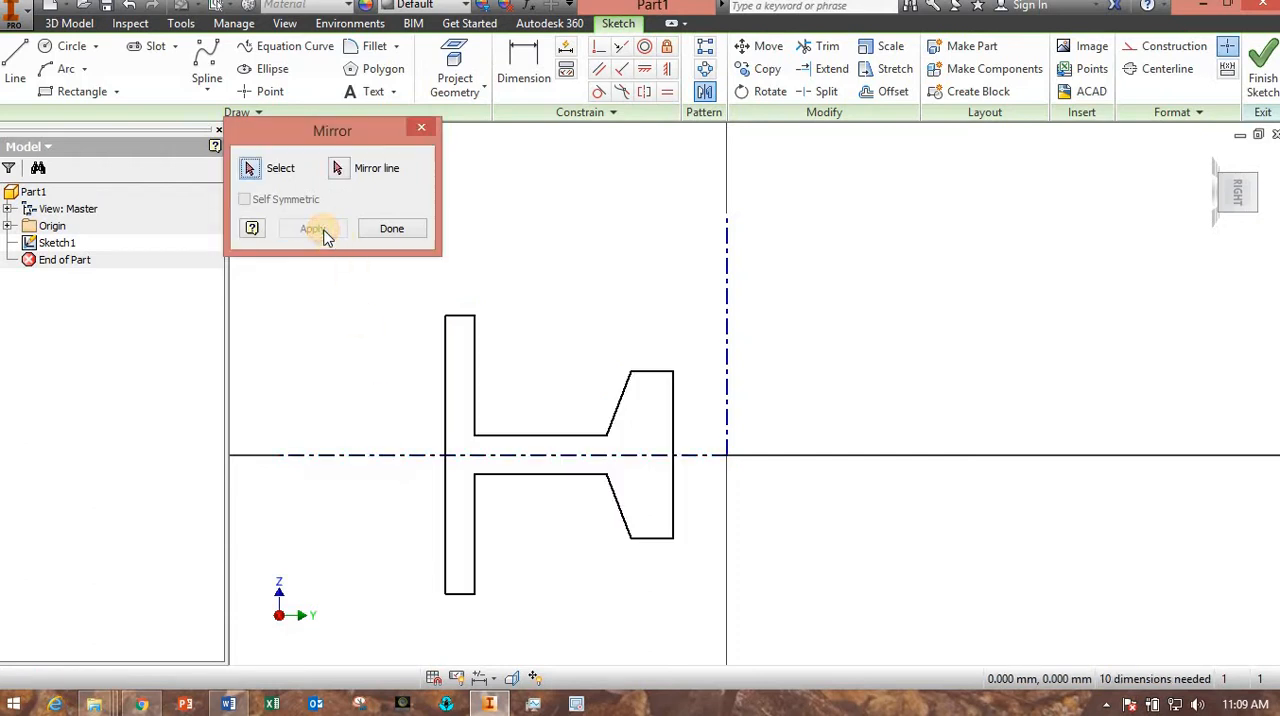
click(390, 230)
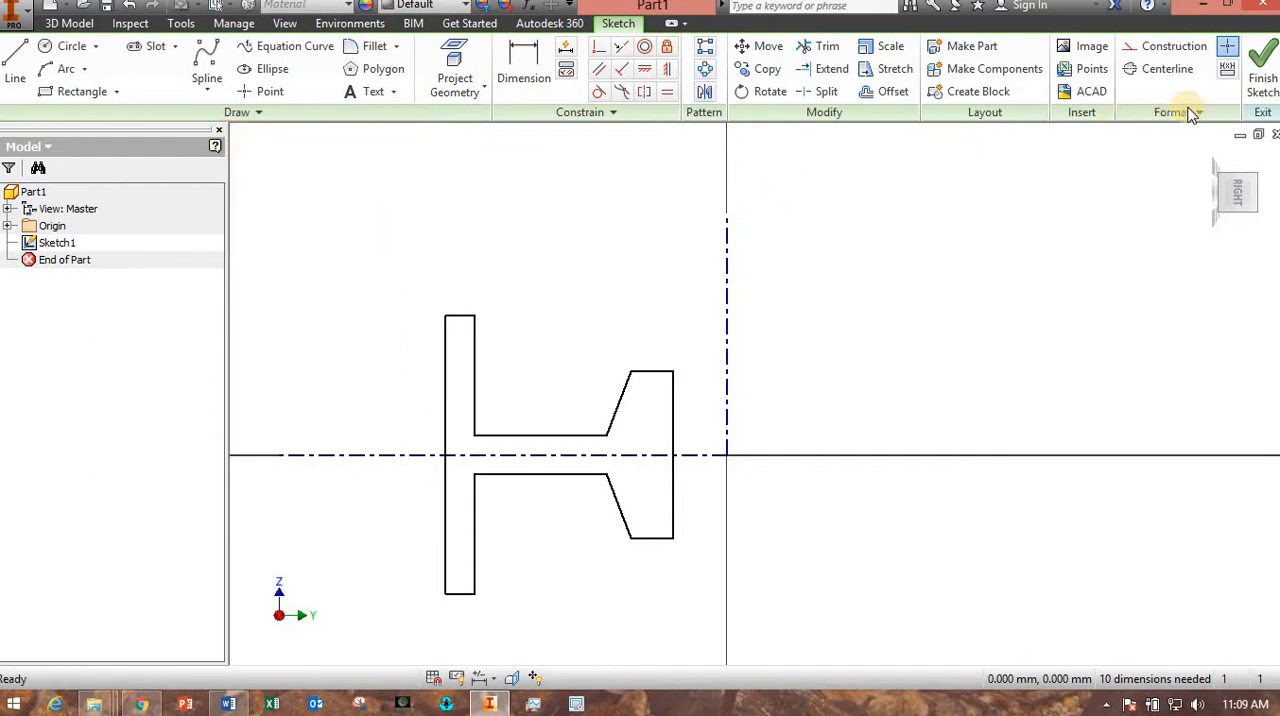
Finish the sketch and revolve both profile halves with Full extents around the vertical centerline.
click(1265, 78)
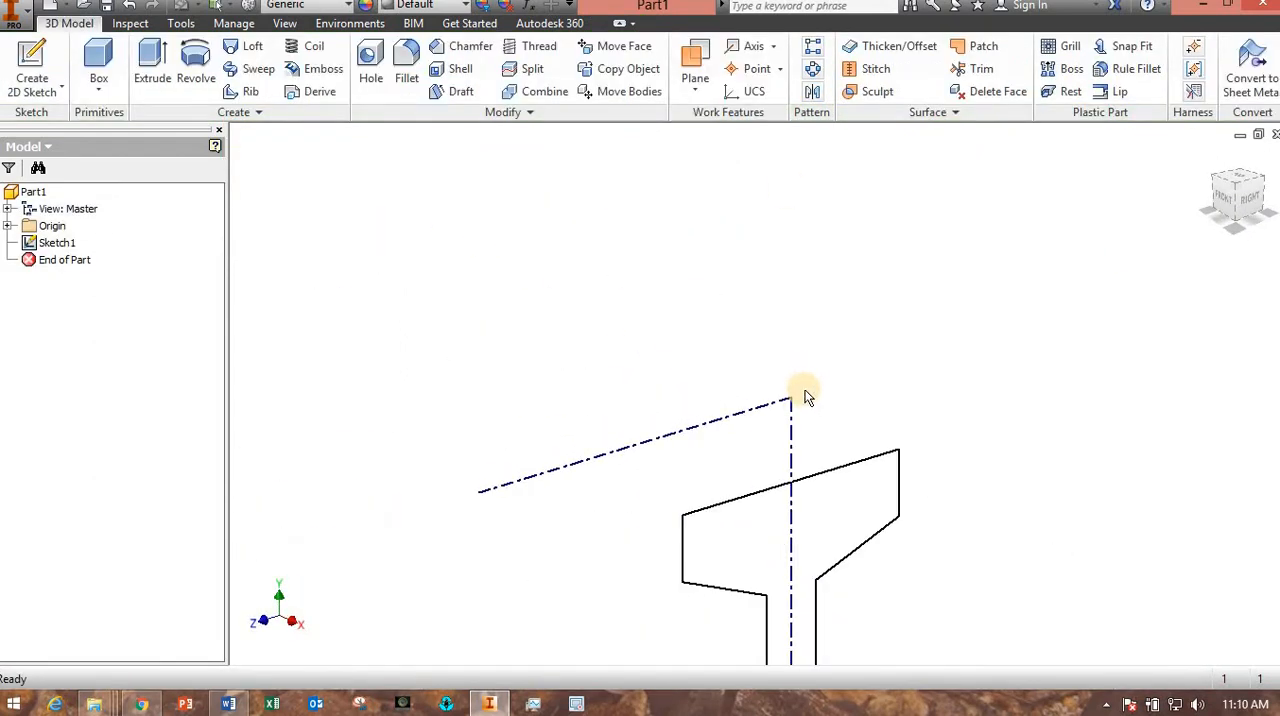
mouse_move(794, 422)
shift+middle_down()
mouse_move(860, 426)
mouse_move(831, 480)
mouse_move(877, 534)
mouse_move(894, 597)
mouse_move(823, 574)
mouse_move(866, 634)
mouse_move(946, 622)
mouse_move(763, 445)
mouse_move(418, 250)
shift+middle_up()
click(195, 70)
middle_drag(470, 542, 515, 585)
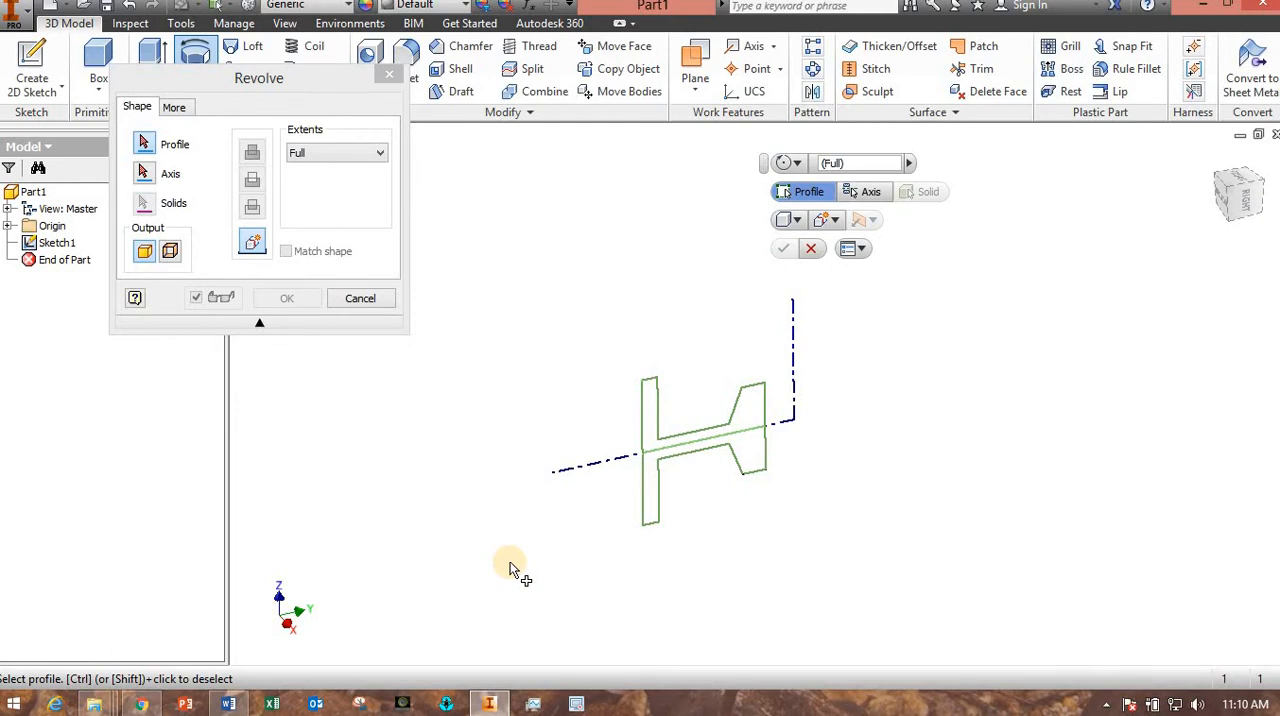
click(651, 436)
click(650, 466)
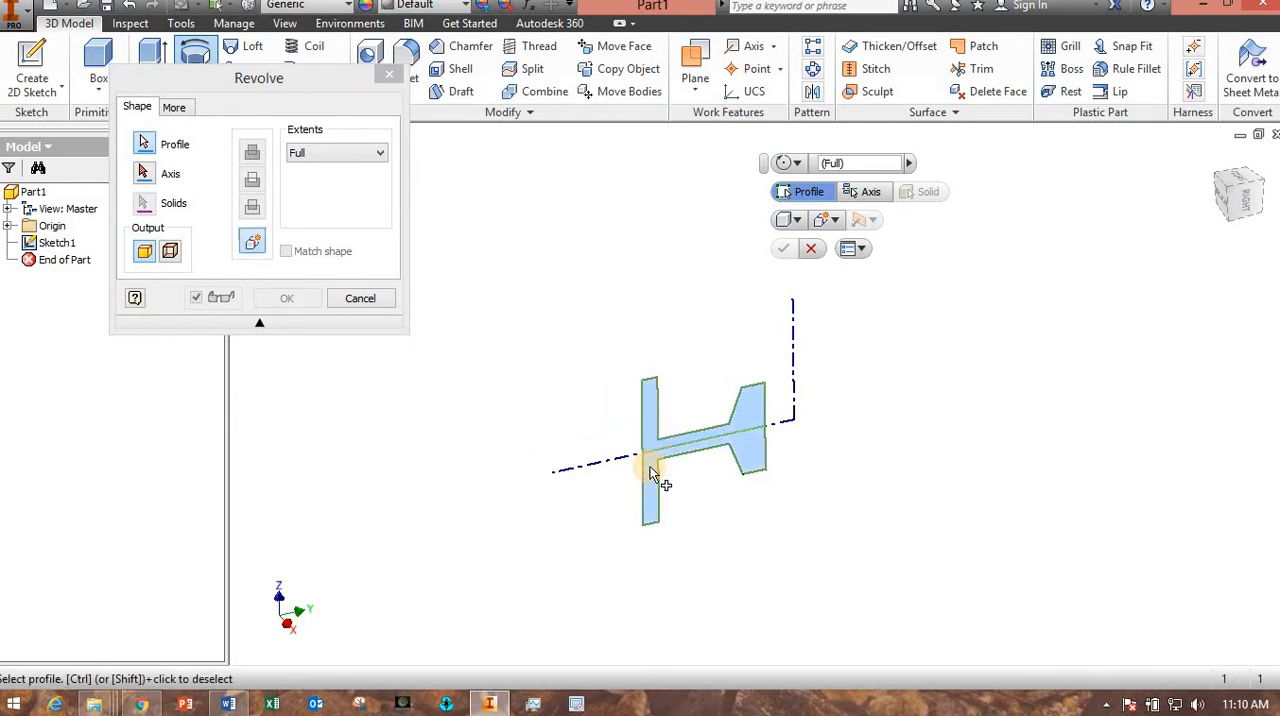
click(146, 175)
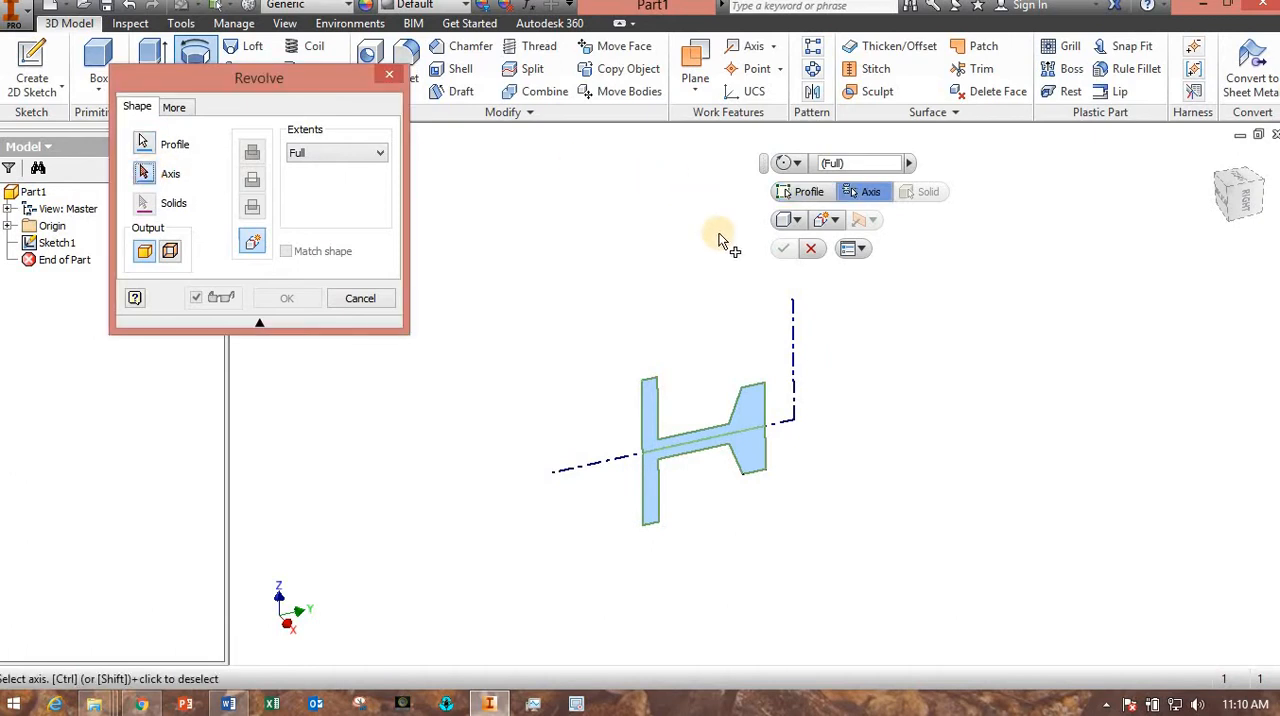
click(793, 345)
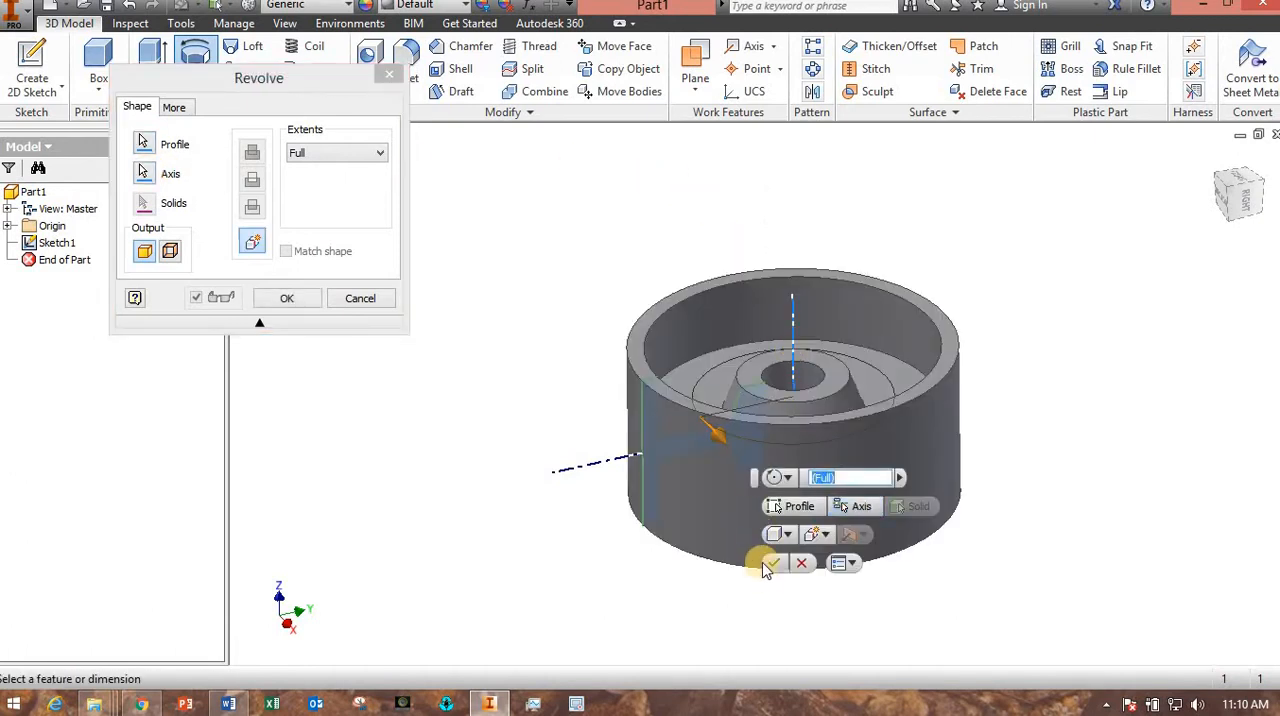
key(Return)
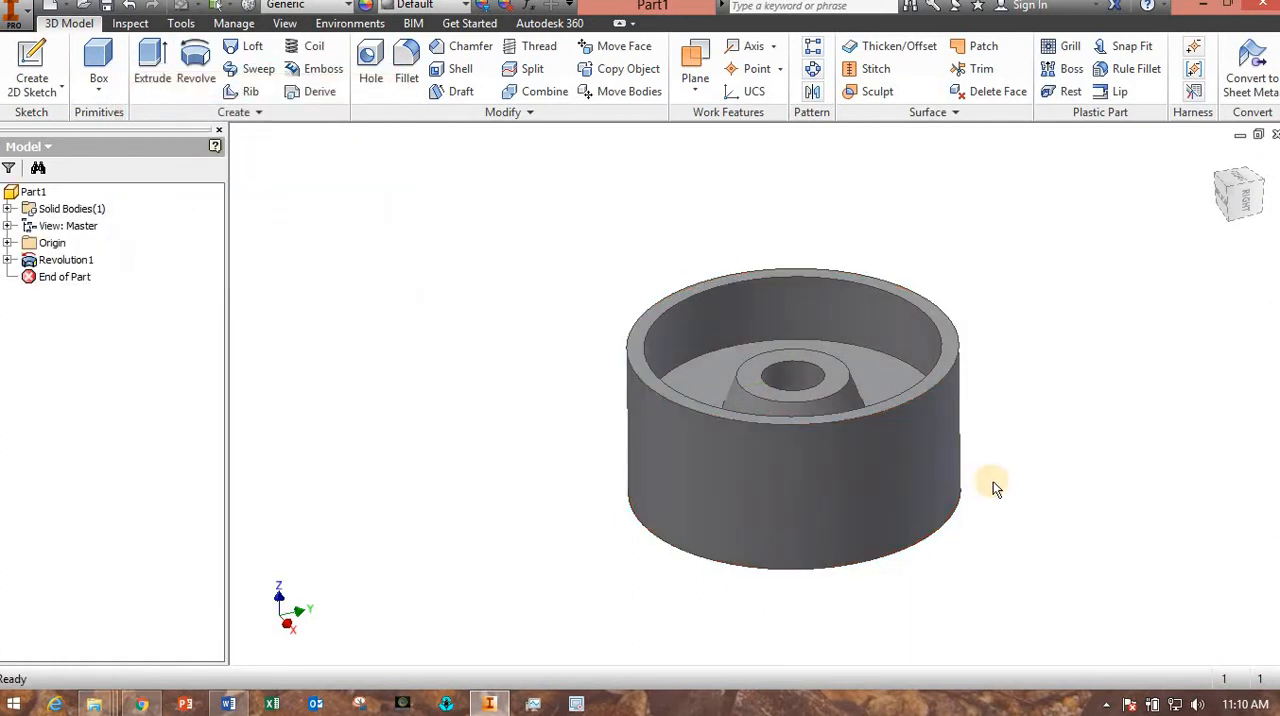
Save the part in the Lab03 folder as "demo 2".
click(107, 9)
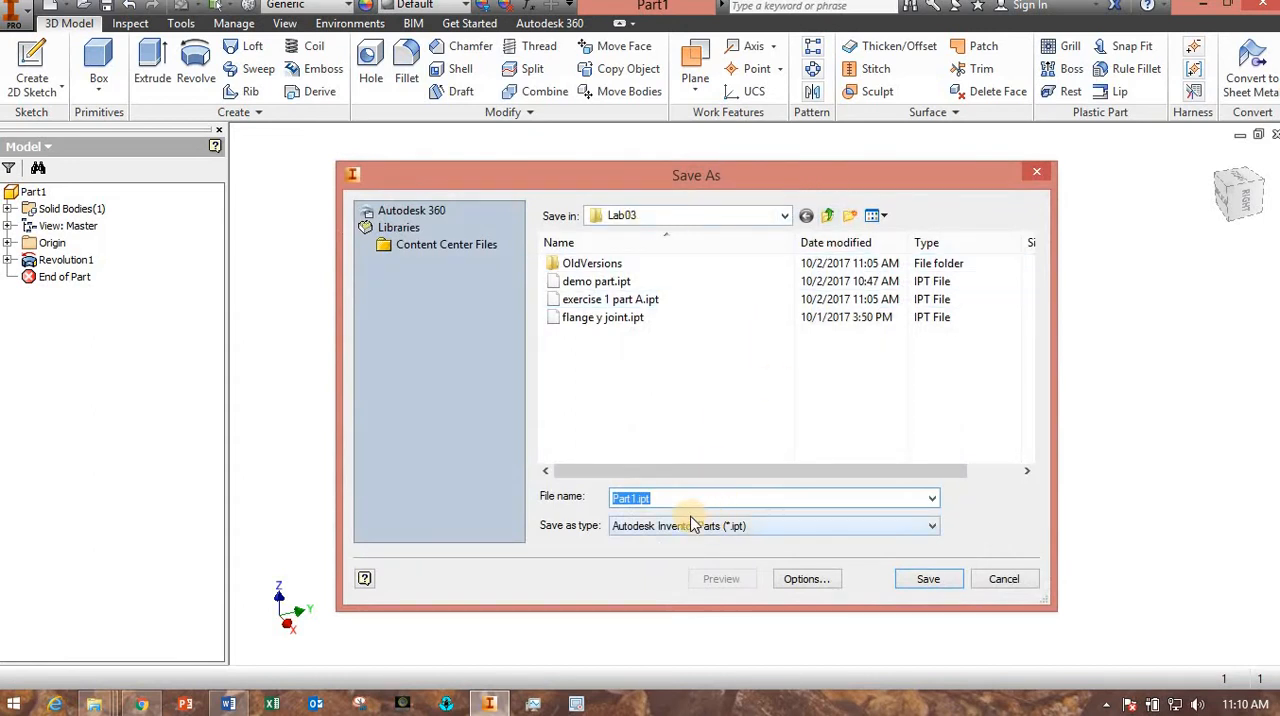
text(demo 2)
key(Return)
Expand the revolution feature in the model tree and reopen its sketch for editing.
shift+middle_drag(499, 483, 543, 505)
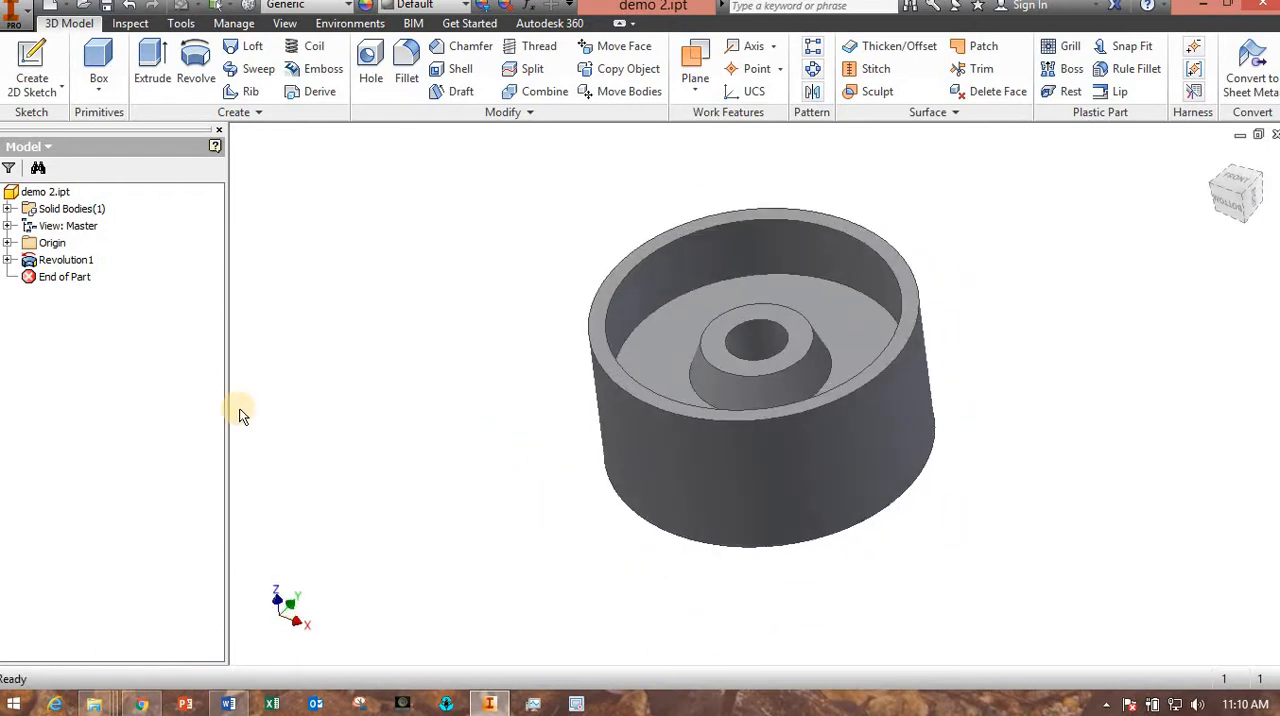
mouse_move(503, 405)
shift+middle_down()
mouse_move(540, 342)
mouse_move(551, 394)
mouse_move(489, 388)
mouse_move(520, 406)
mouse_move(534, 380)
mouse_move(508, 392)
shift+middle_up()
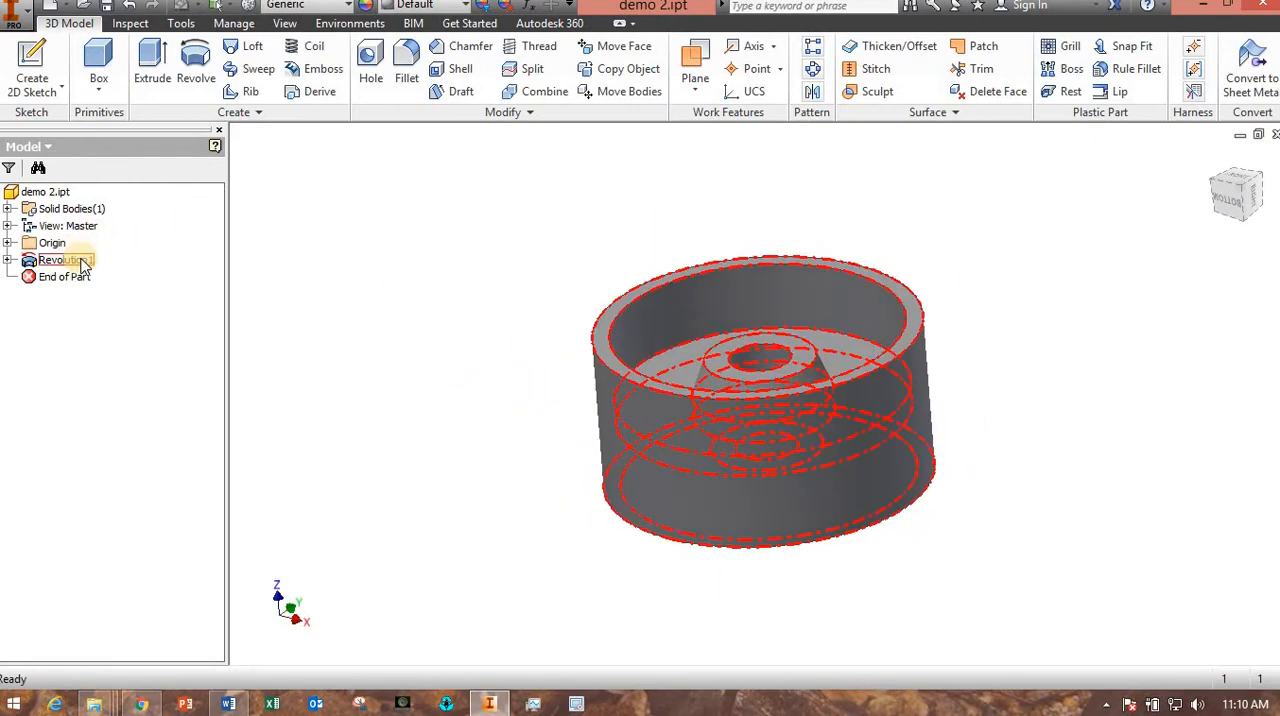
click(31, 262)
click(7, 260)
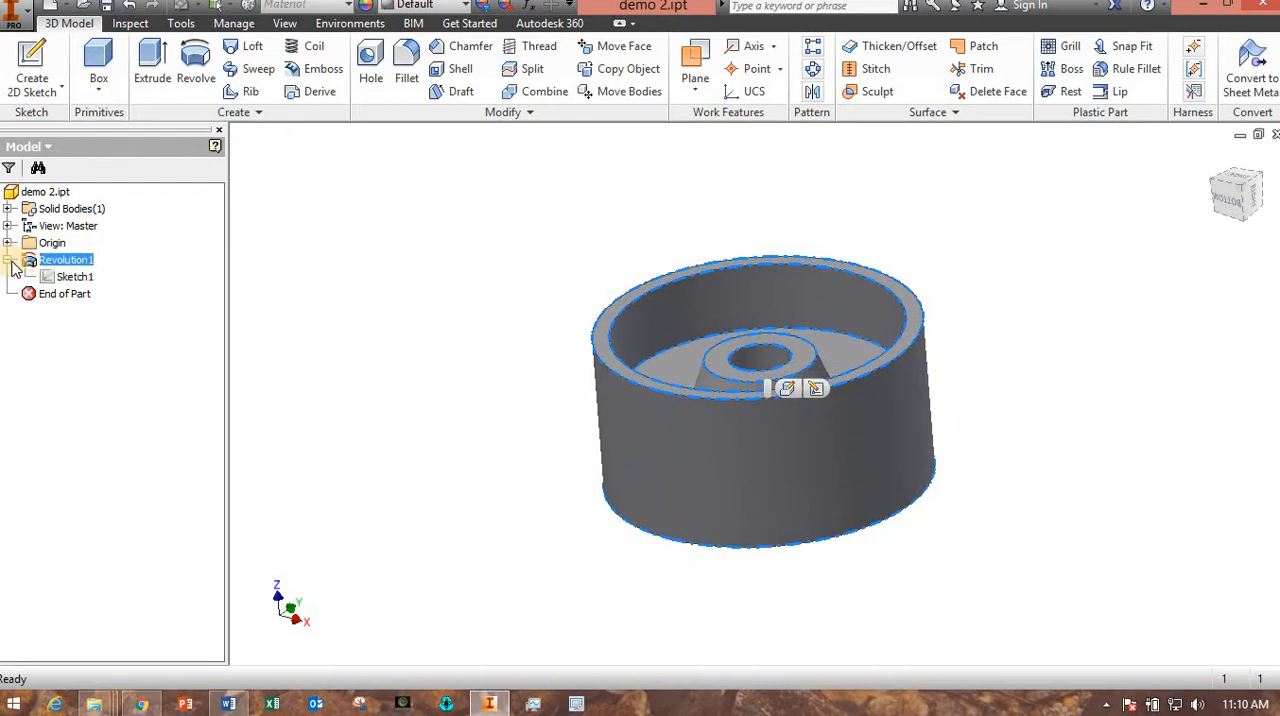
double_click(67, 280)
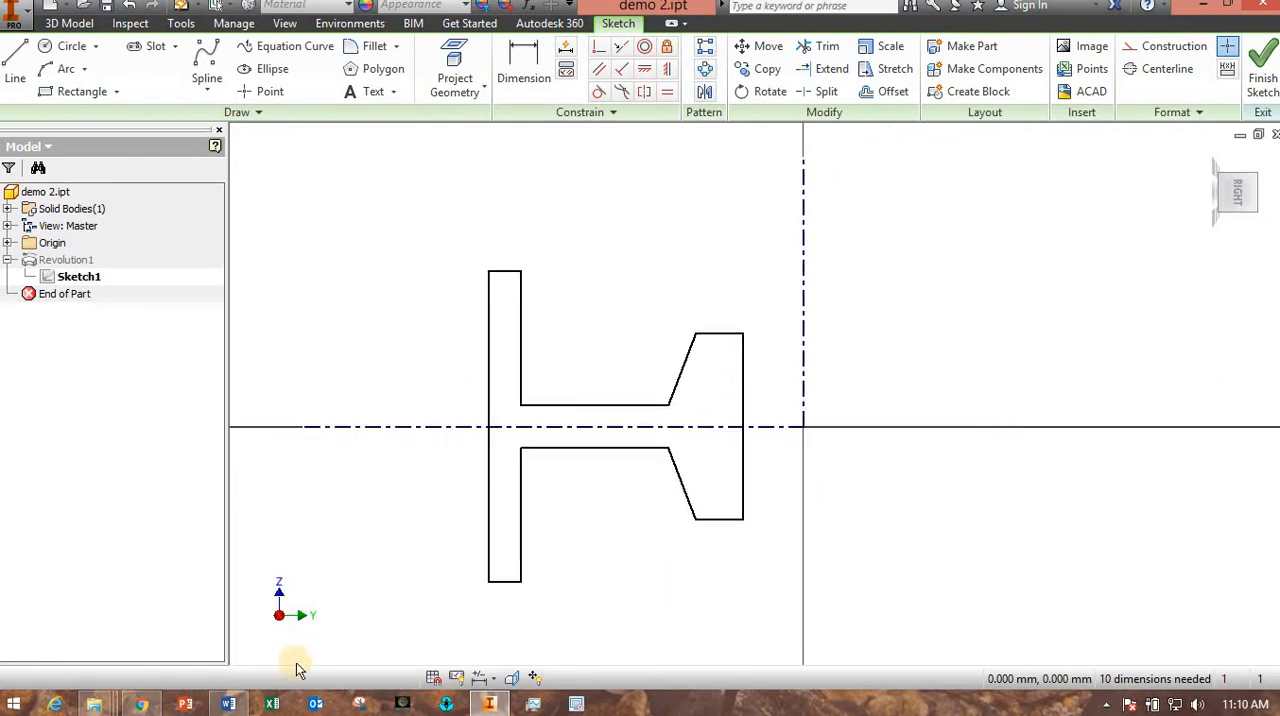
Check the basic part's dimensions in the Lab 3 Word document and return to the Inventor sketch.
click(228, 704)
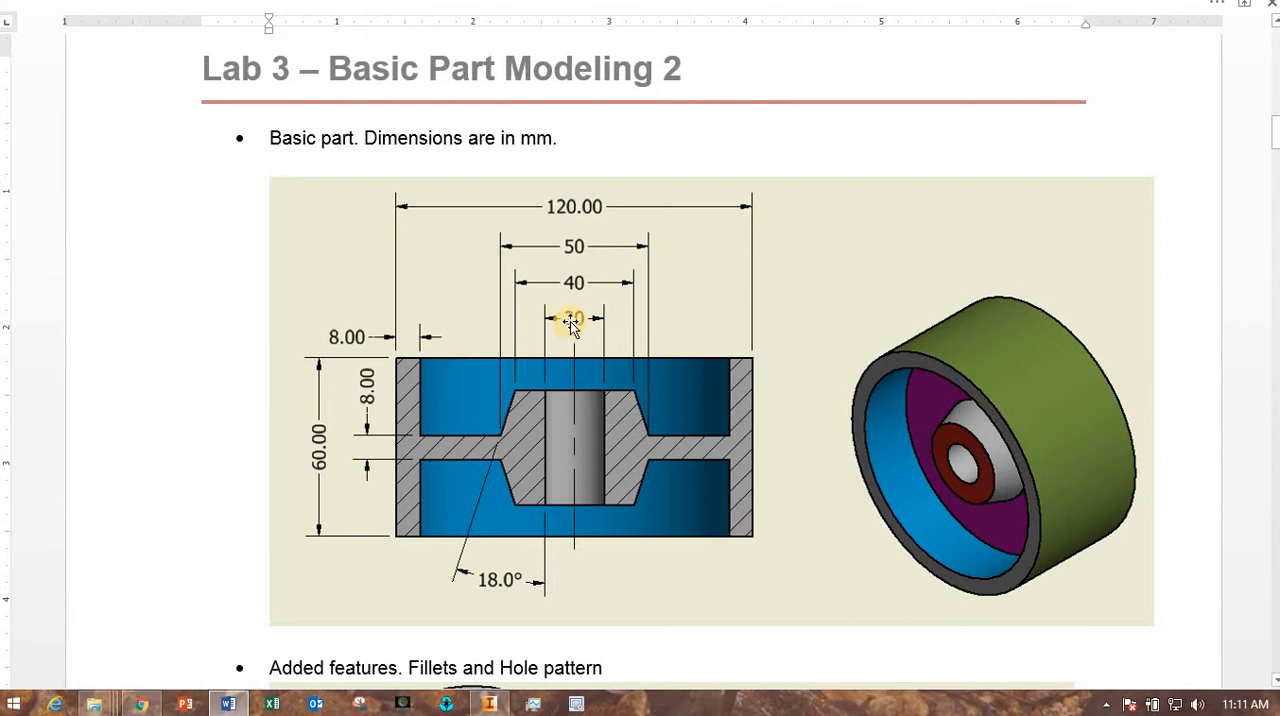
click(490, 705)
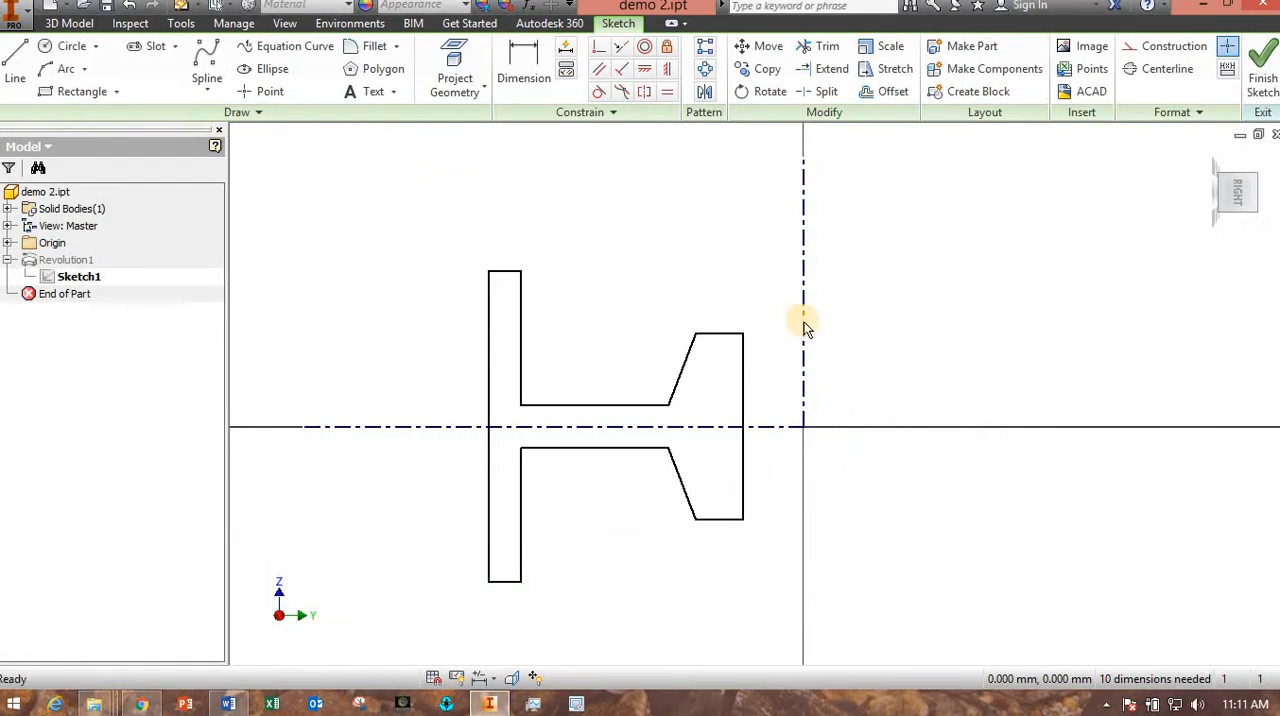
Dimension the hub's bore edge against the vertical centerline as a 20 mm diameter.
click(524, 75)
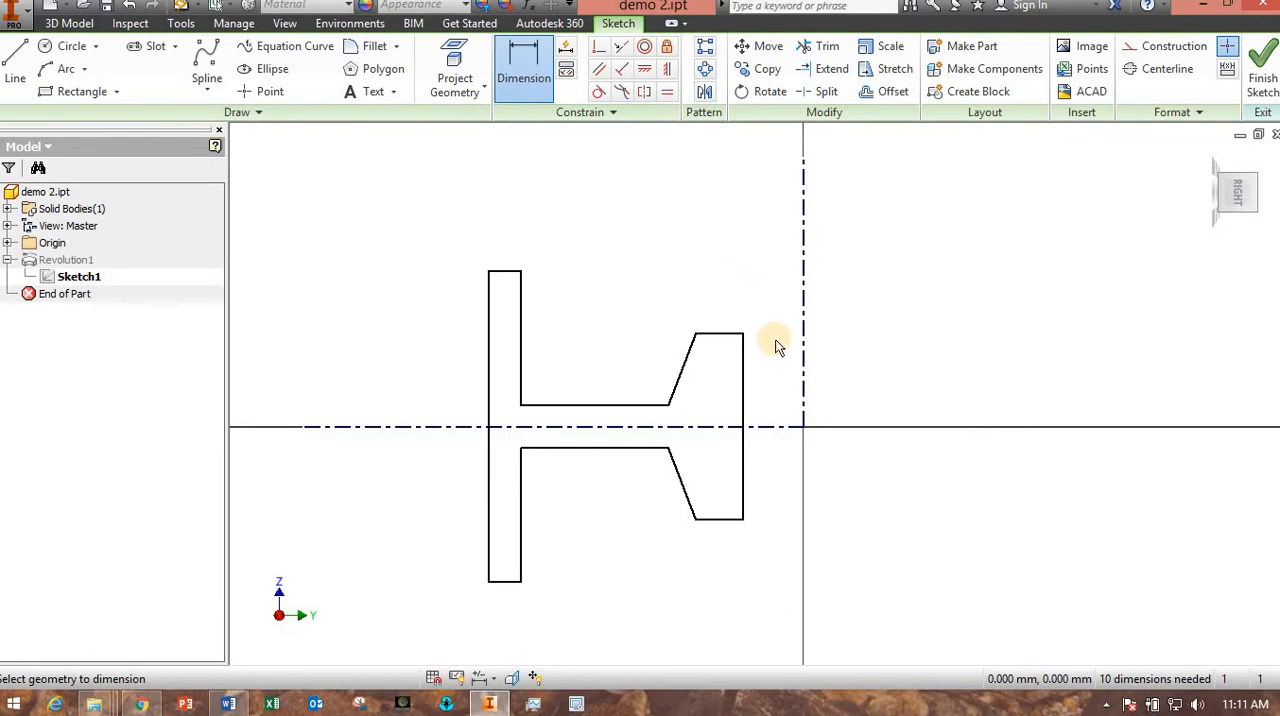
click(743, 370)
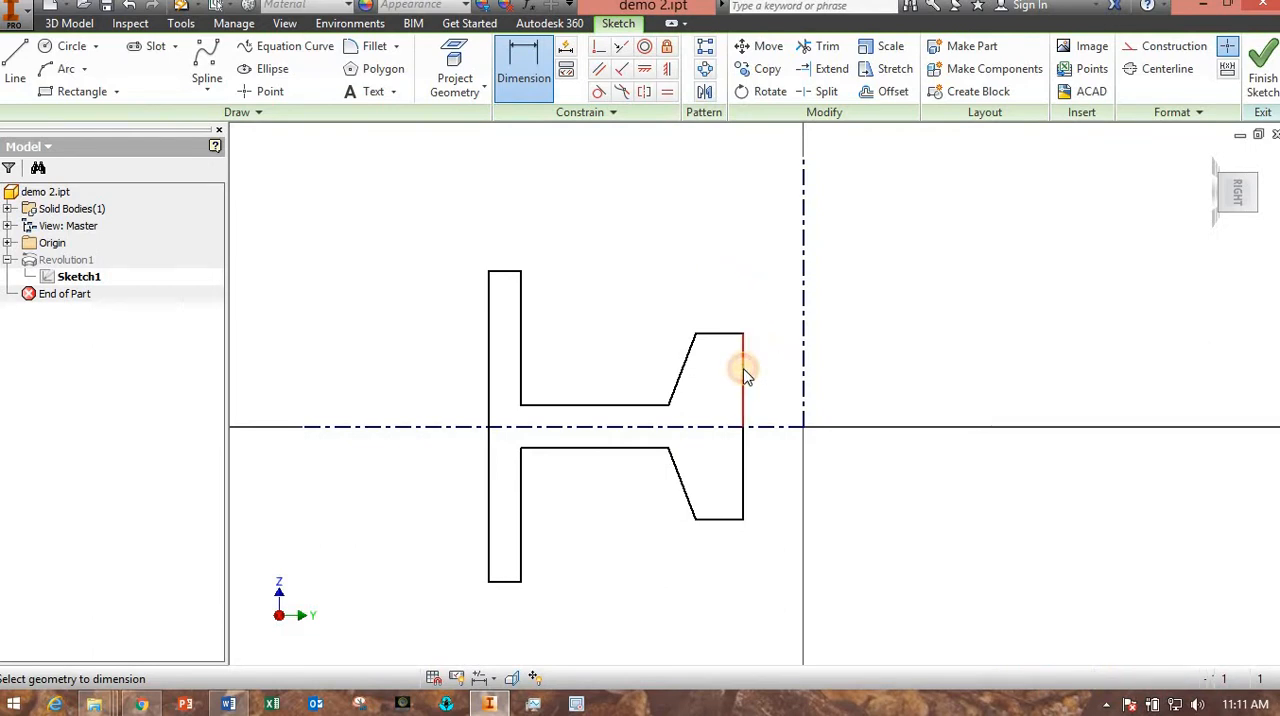
click(803, 380)
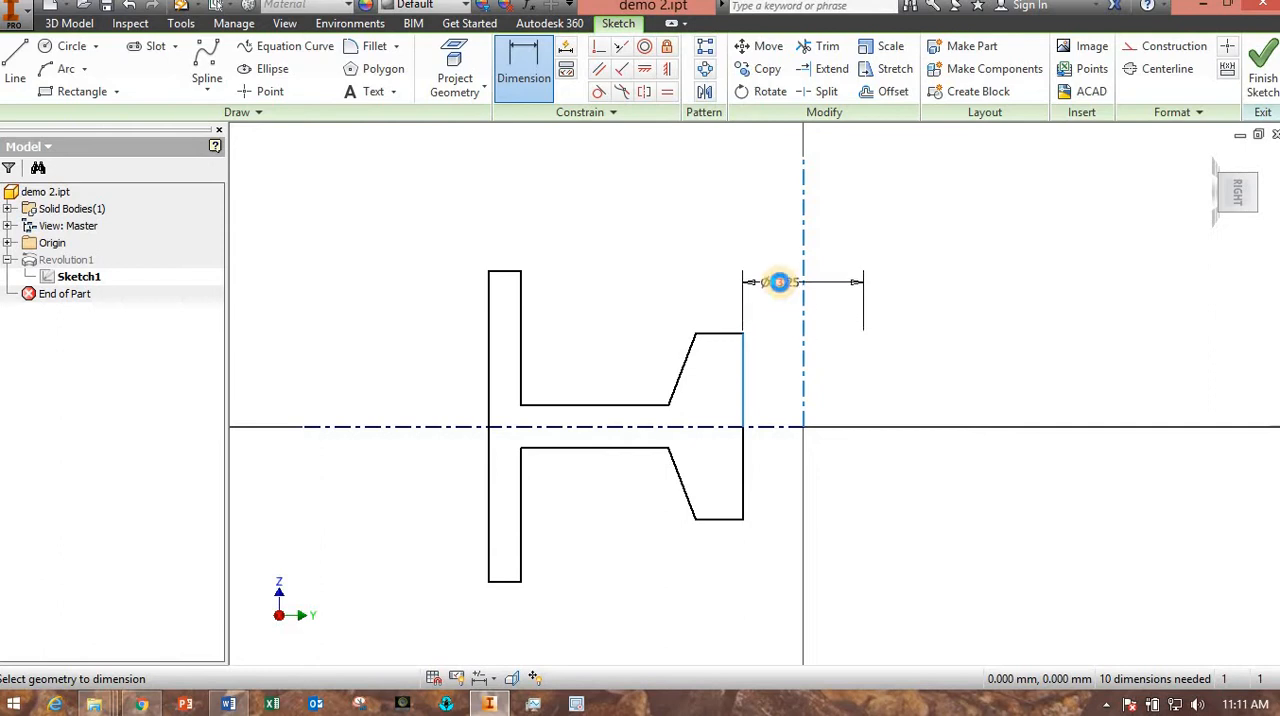
click(781, 284)
key(Return)
scroll(810, 340, up, 5)
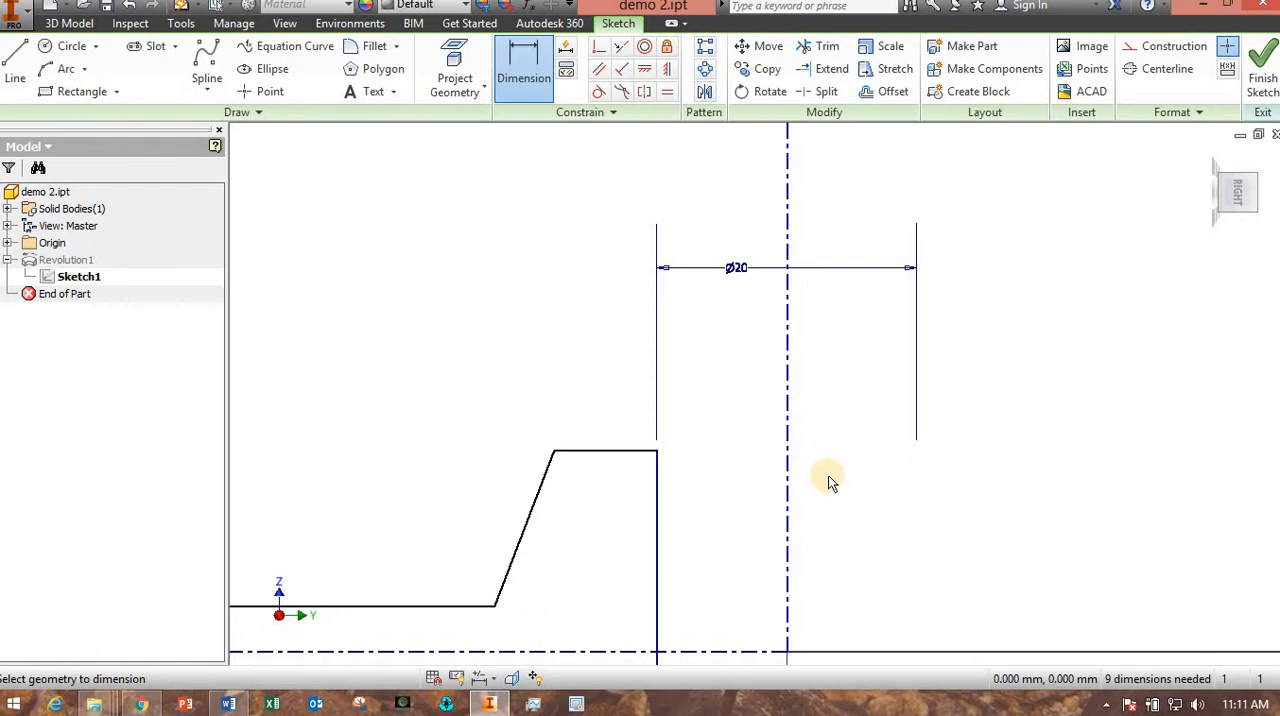
Delete the bore's 20 mm diameter dimension and convert the vertical centerline to a construction line.
key(Escape)
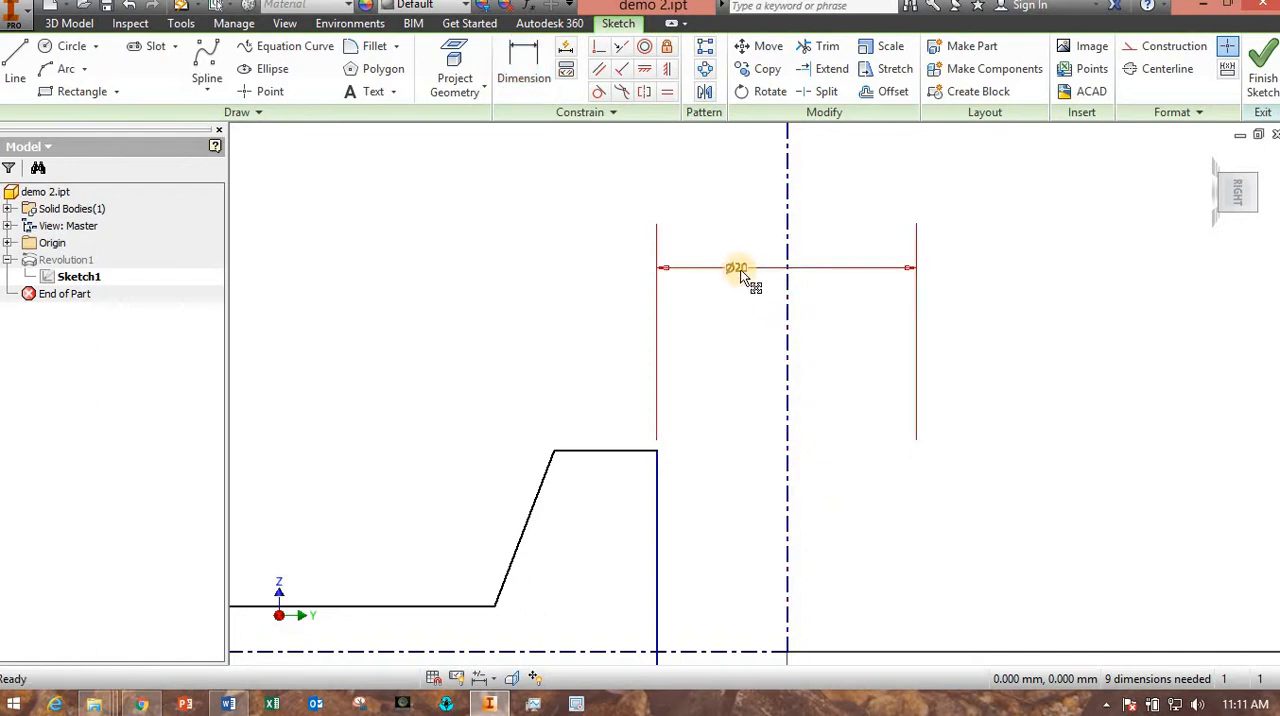
click(737, 268)
key(Delete)
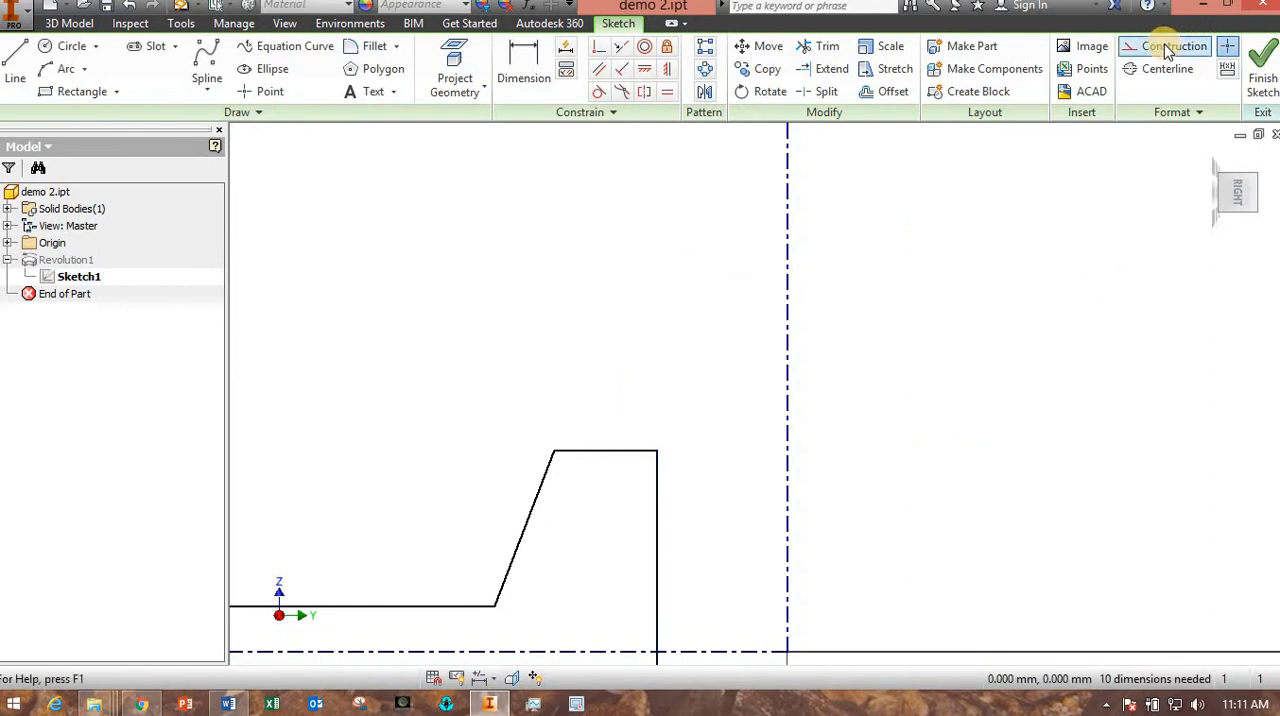
click(787, 499)
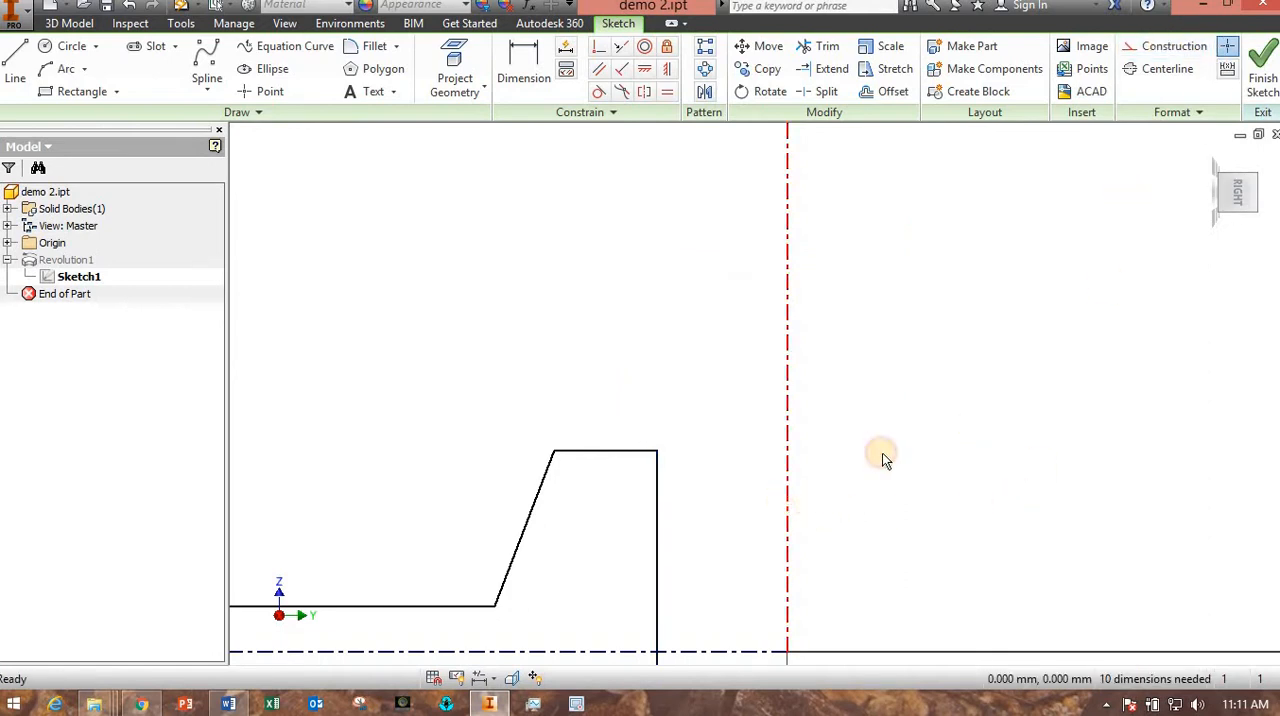
click(1160, 50)
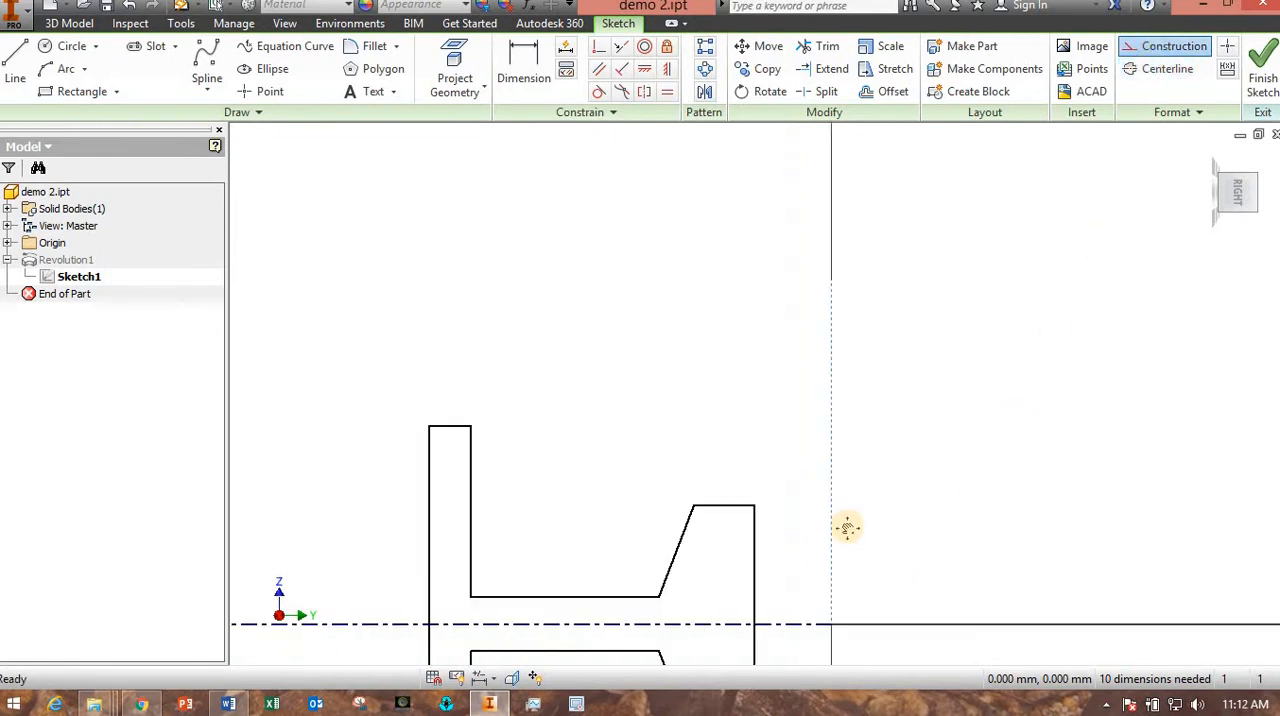
middle_drag(847, 528, 770, 470)
scroll(752, 484, down, 4)
scroll(829, 508, up, 3)
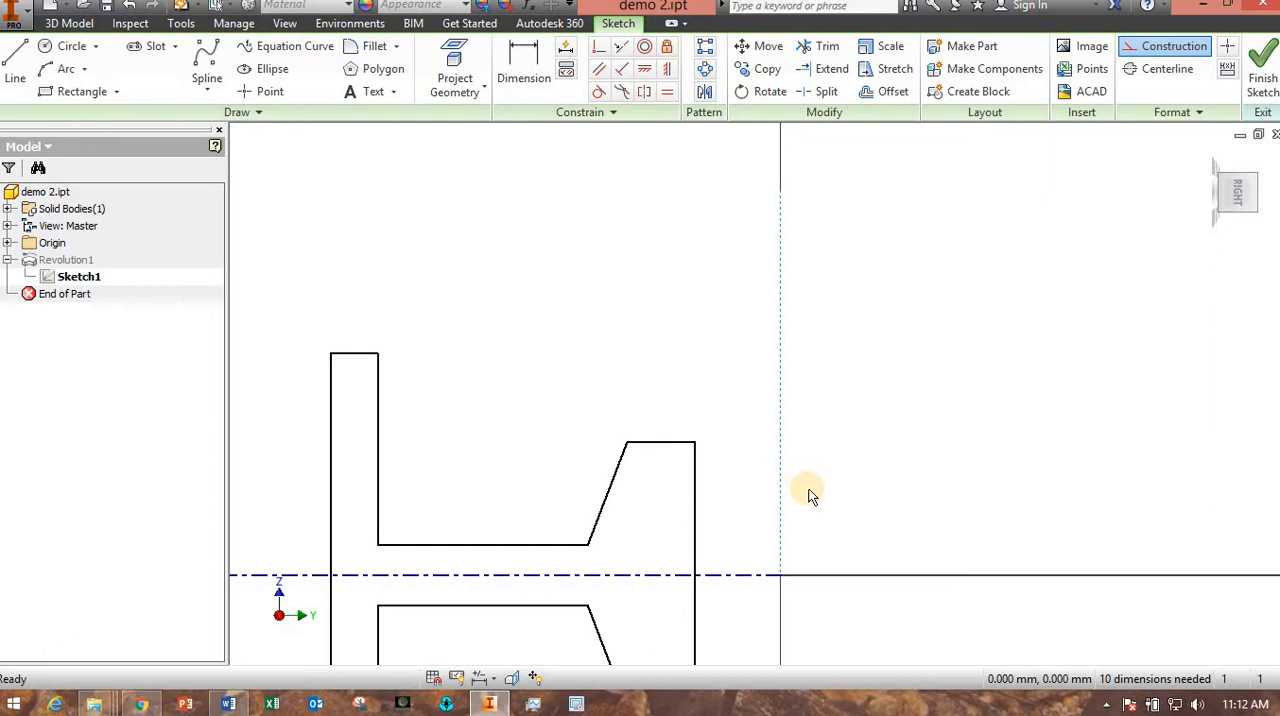
Add a 10 mm linear dimension between the hub's bore edge and the vertical construction line.
click(530, 80)
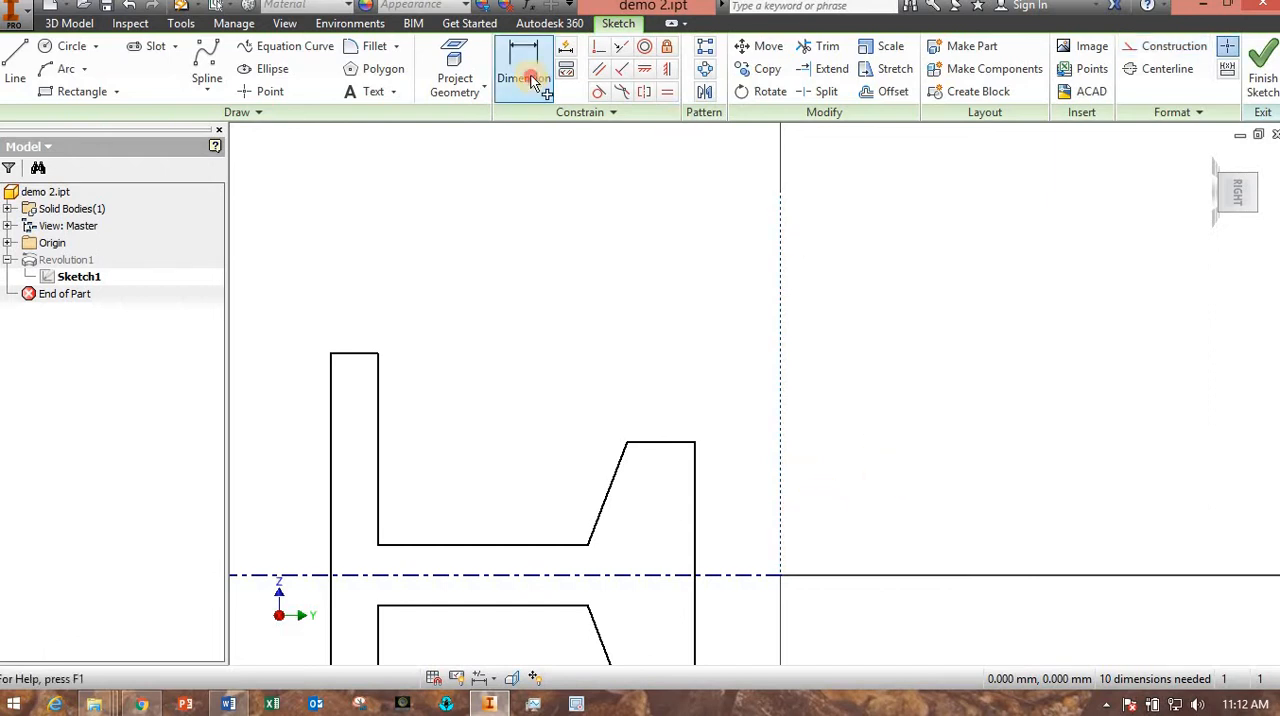
click(694, 487)
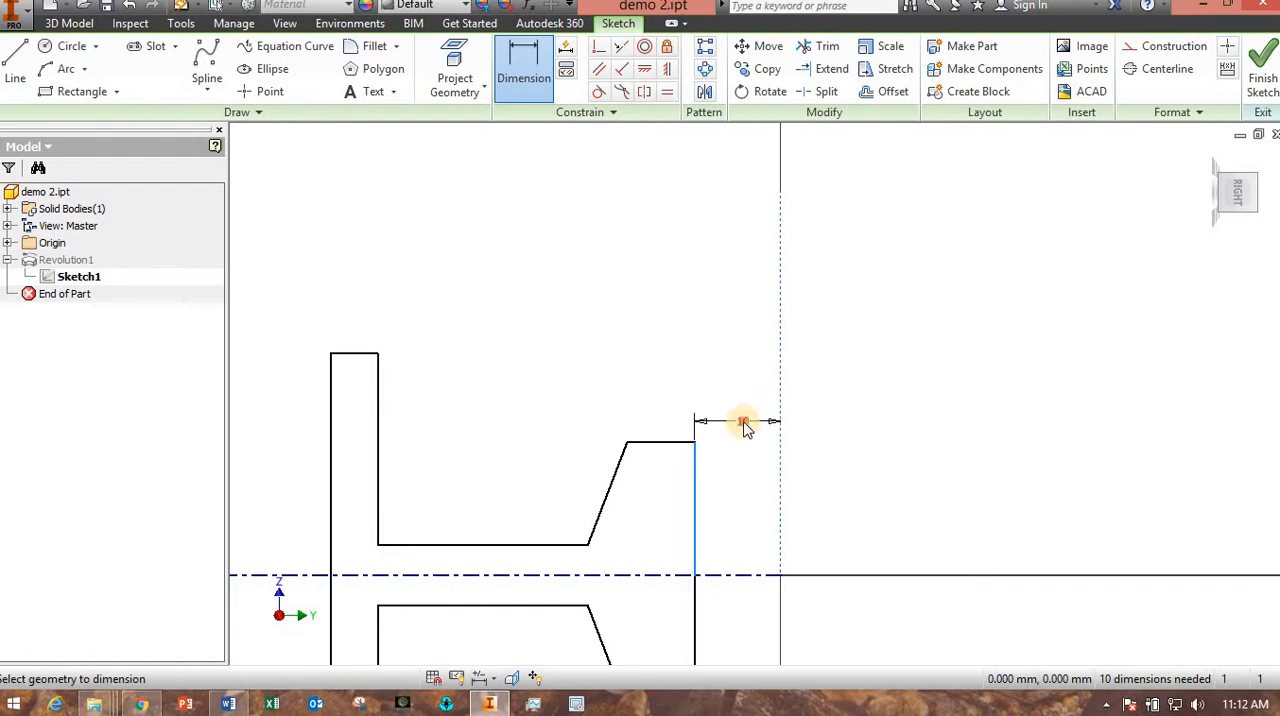
click(743, 422)
click(815, 494)
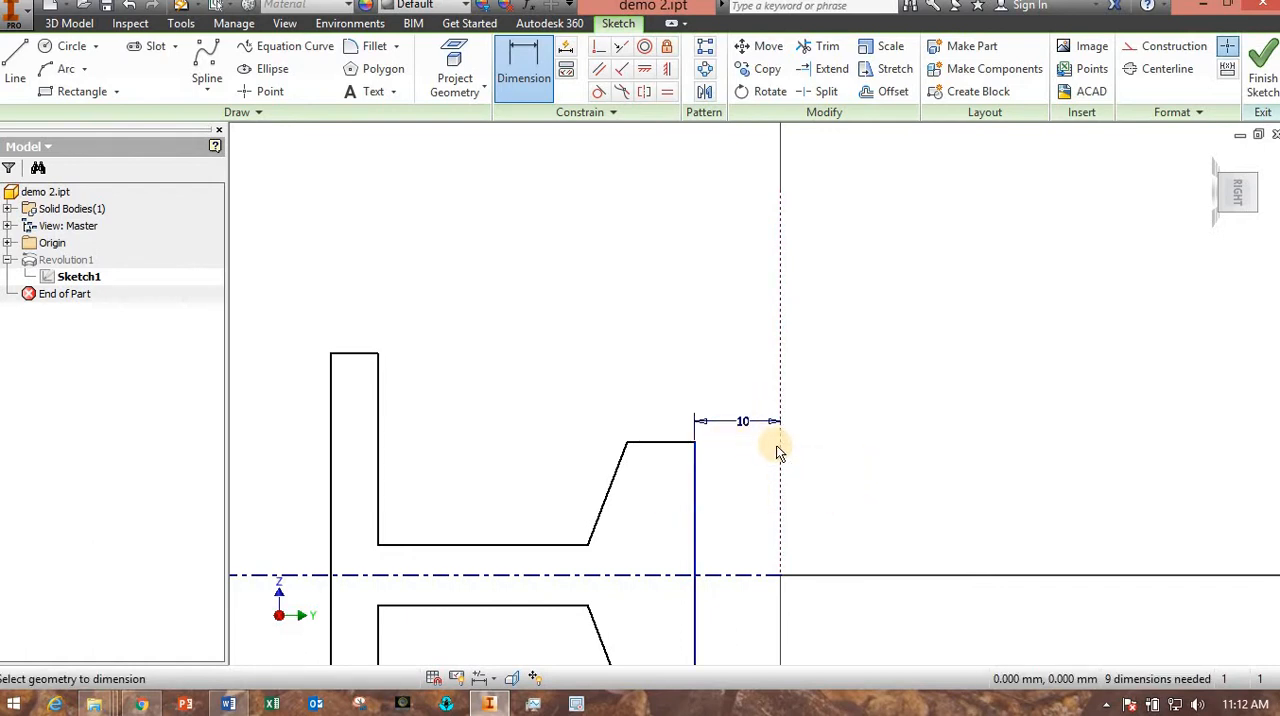
Delete the 10 mm bore dimension and change the vertical construction line back to a centerline.
key(Escape)
click(746, 423)
key(Delete)
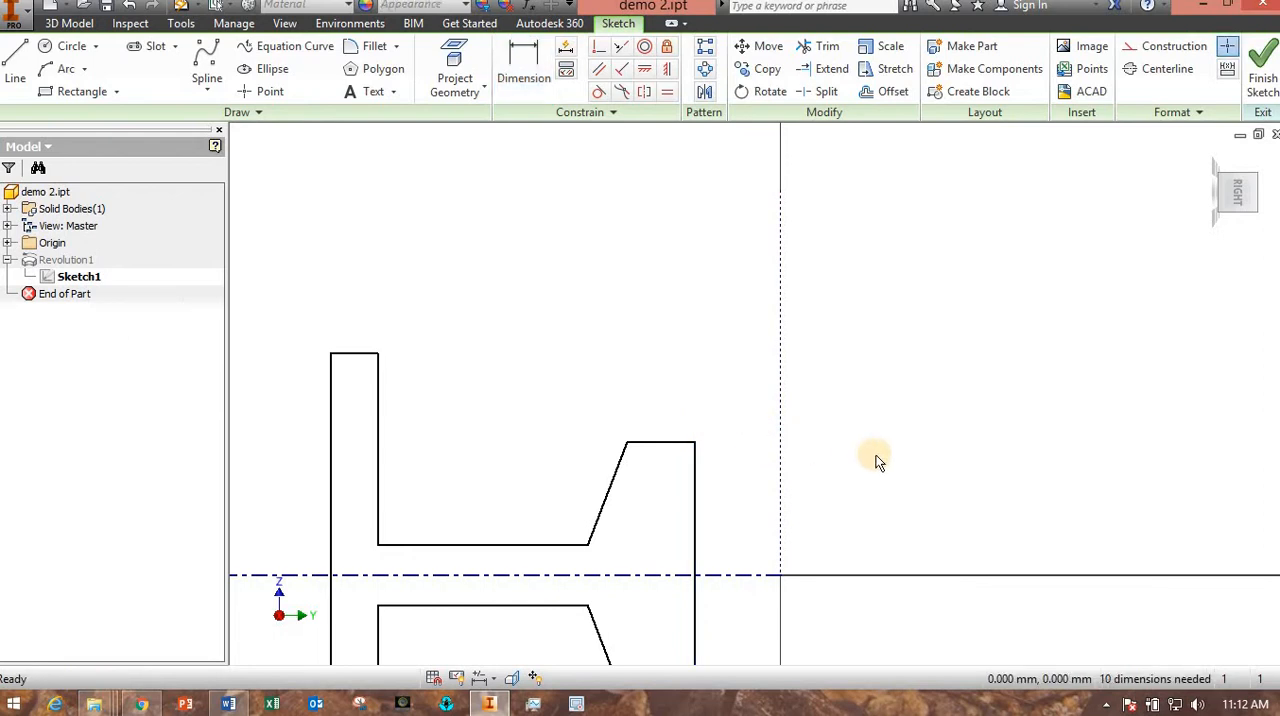
click(781, 490)
click(1163, 68)
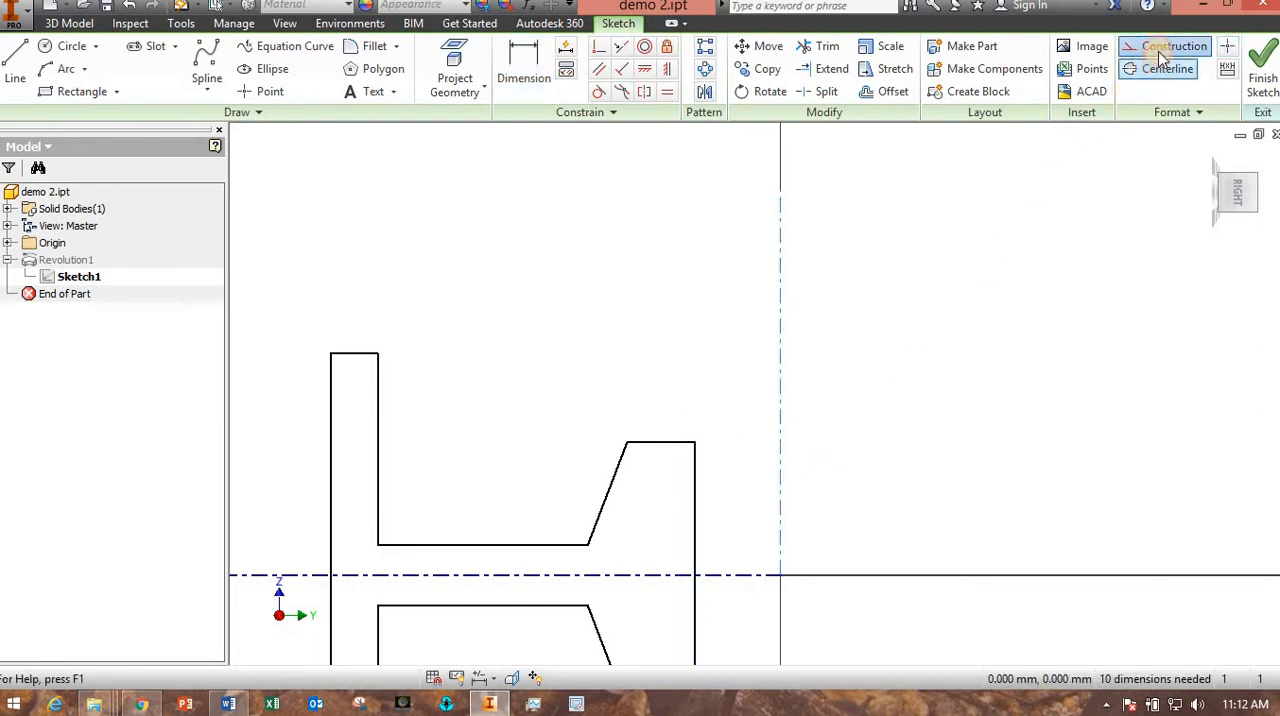
click(1008, 379)
Add a 20 mm diameter dimension from the hub's bore edge across the restored vertical centerline.
key(d)
click(694, 500)
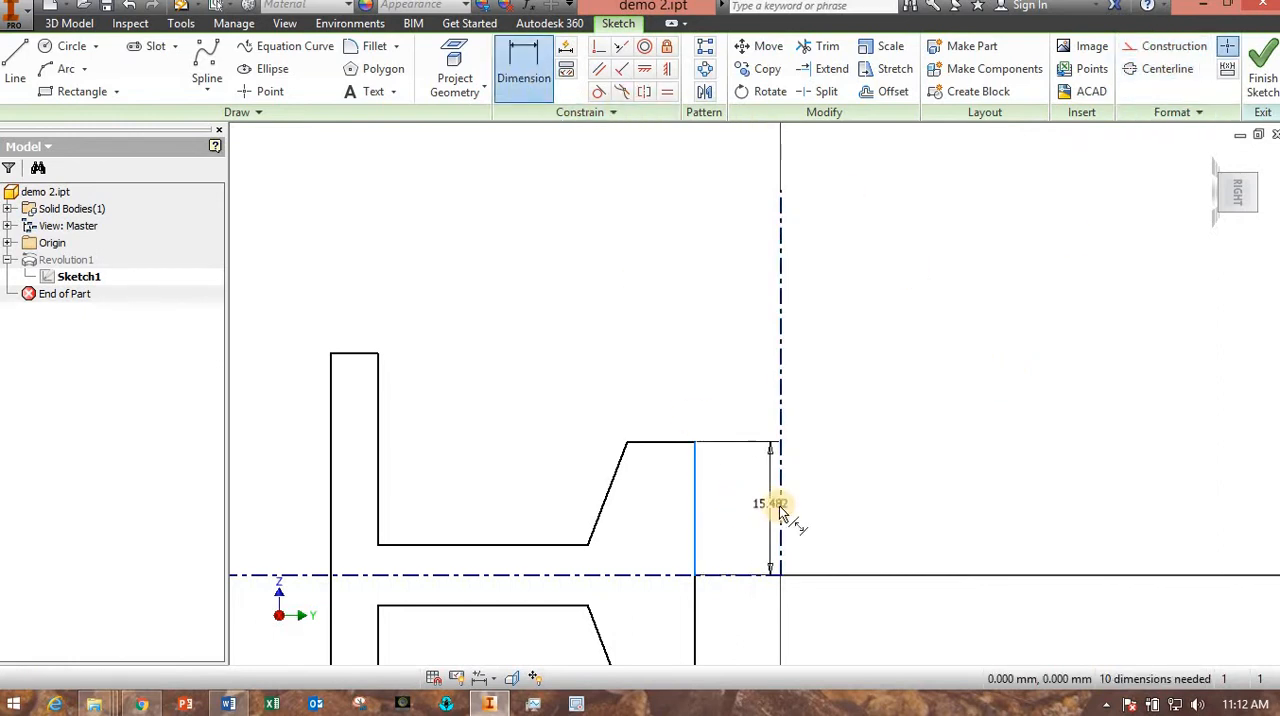
click(780, 394)
click(757, 396)
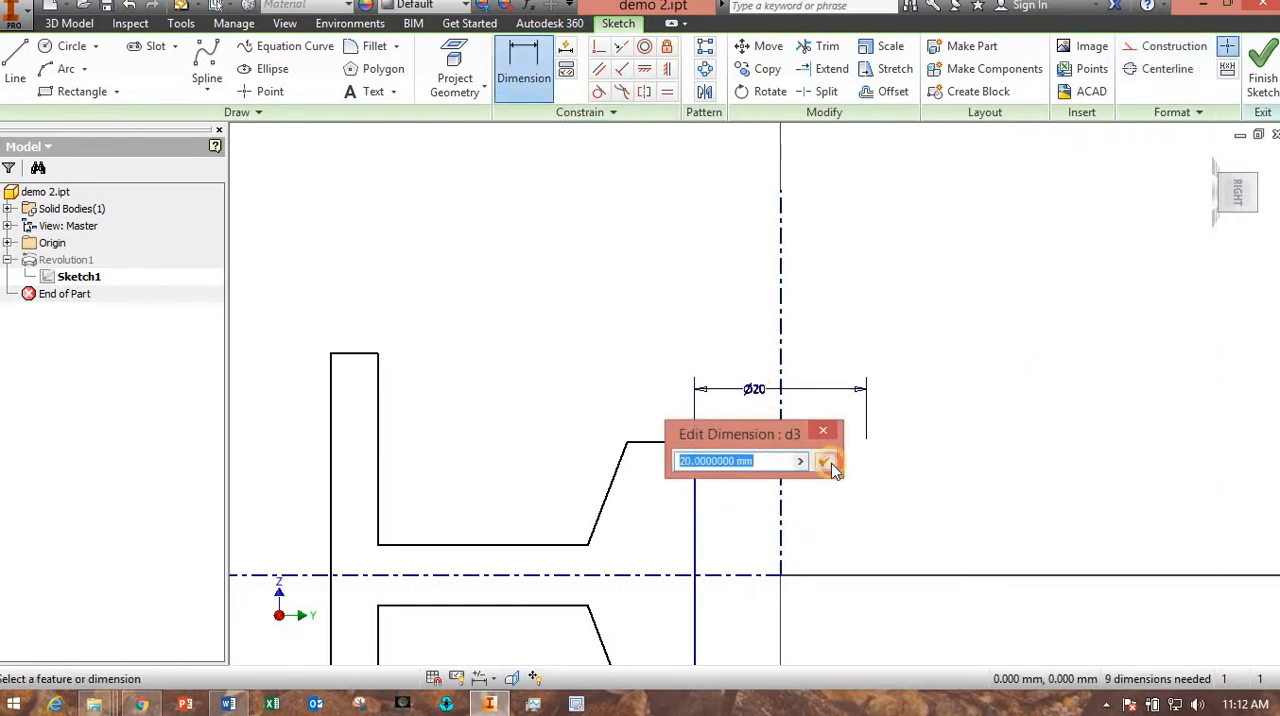
click(831, 463)
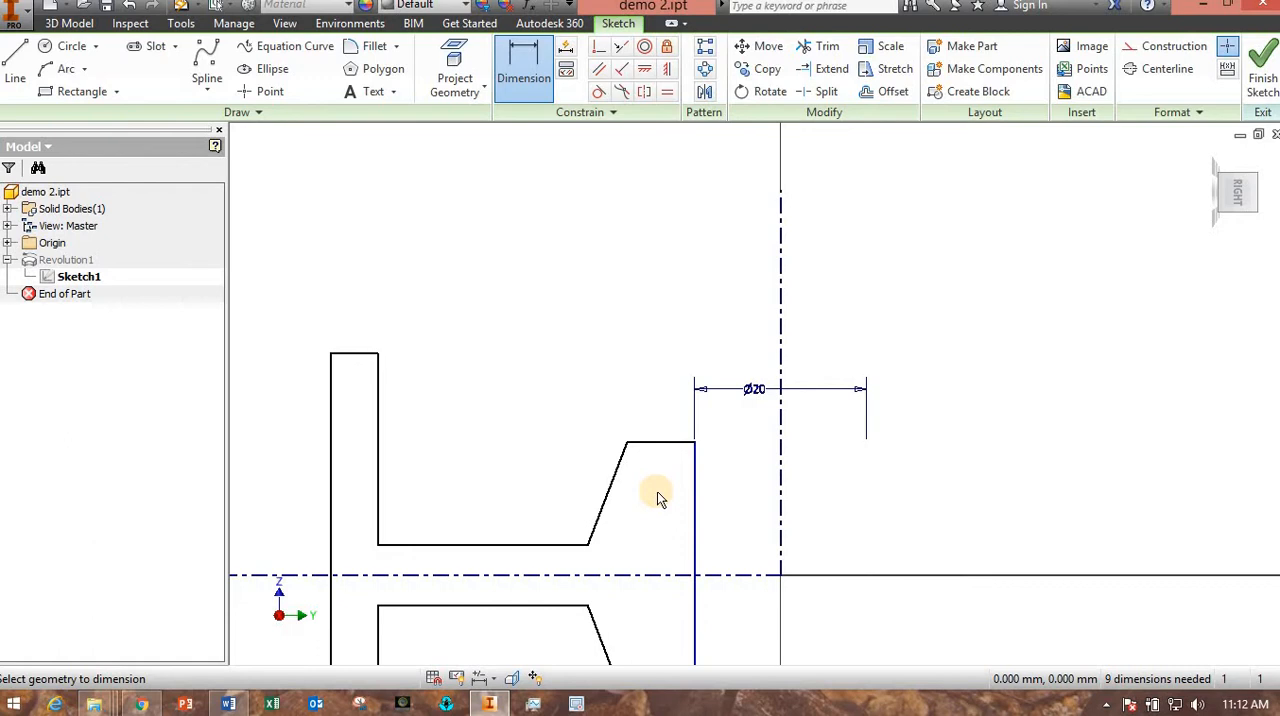
Dimension the hub's upper outer corner about the vertical centerline as a 40 mm diameter.
mouse_move(657, 543)
middle_down()
mouse_move(651, 449)
mouse_move(687, 390)
middle_up()
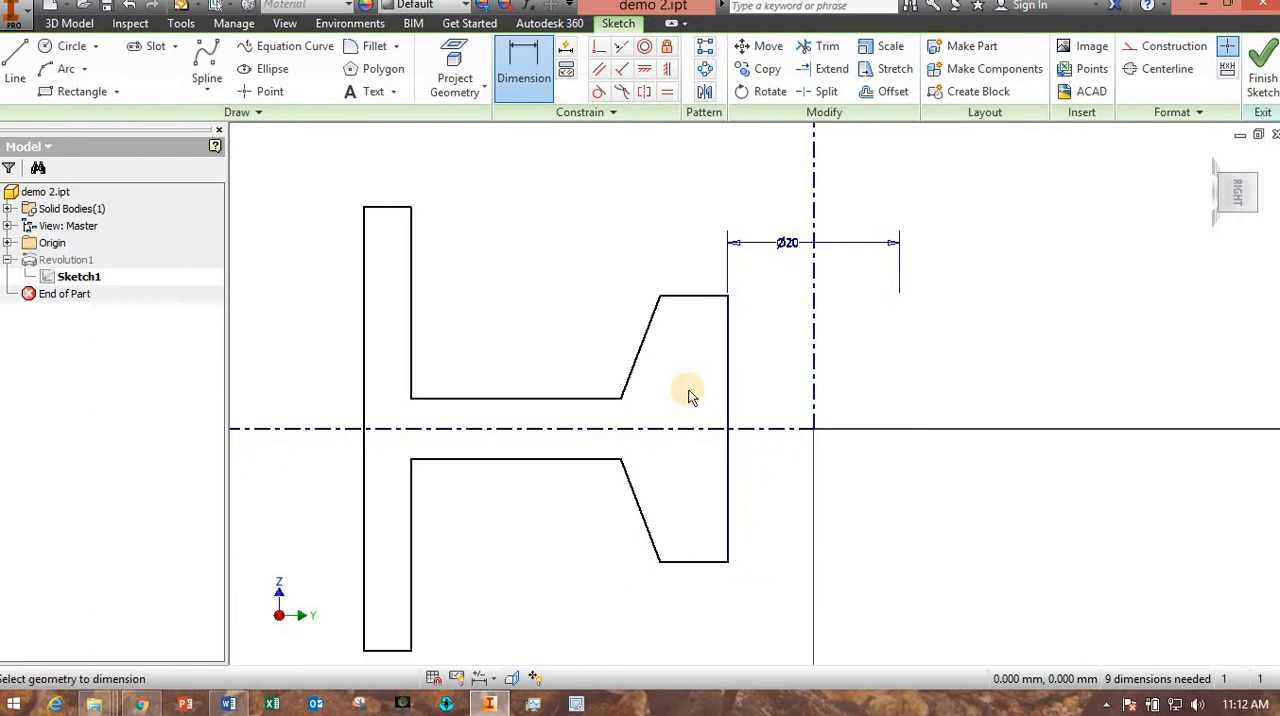
middle_drag(688, 389, 676, 445)
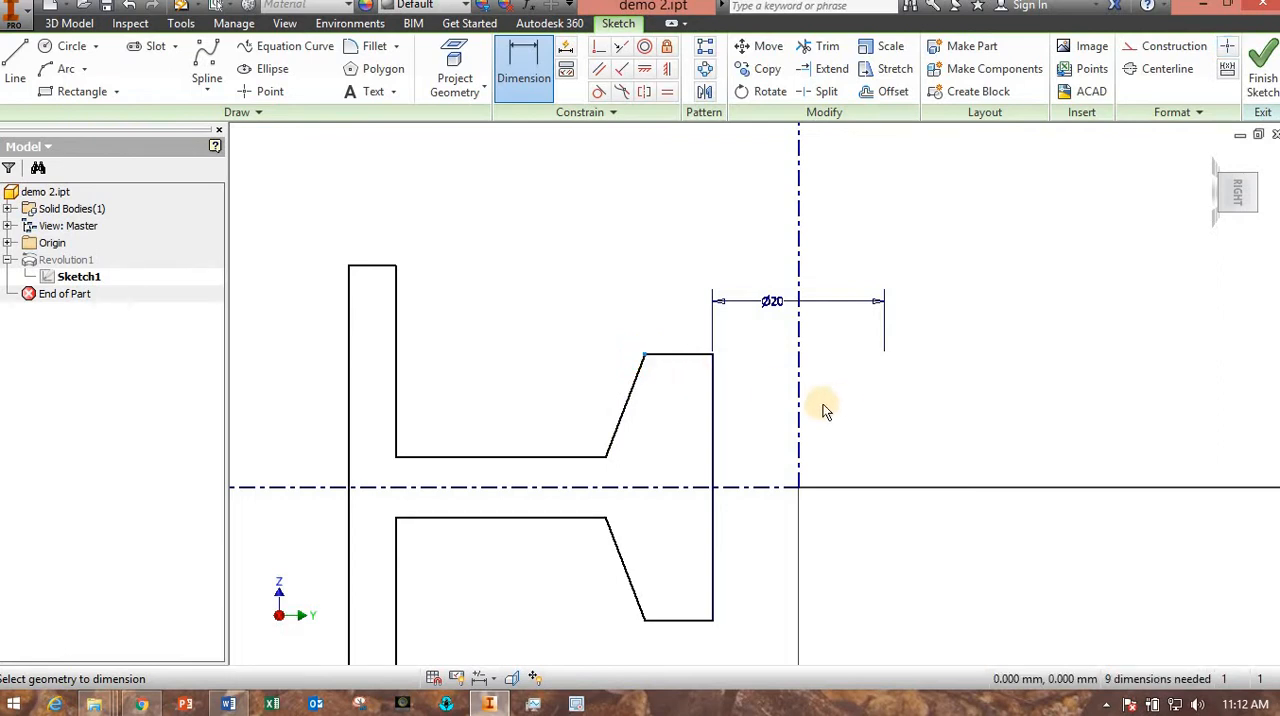
click(800, 428)
click(777, 256)
text(40)
key(Return)
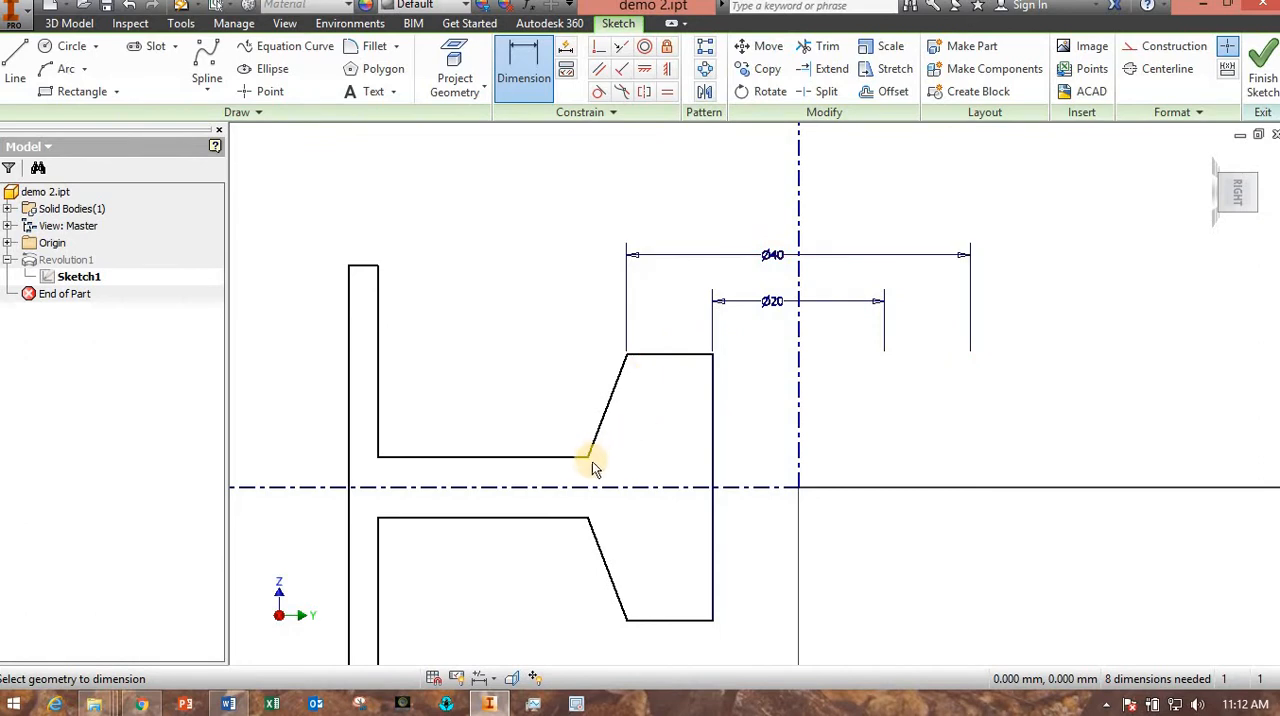
Dimension the corner where the hub's slanted edge meets the web as a 50 mm diameter about the vertical centerline.
click(798, 232)
click(690, 190)
text(50)
key(Return)
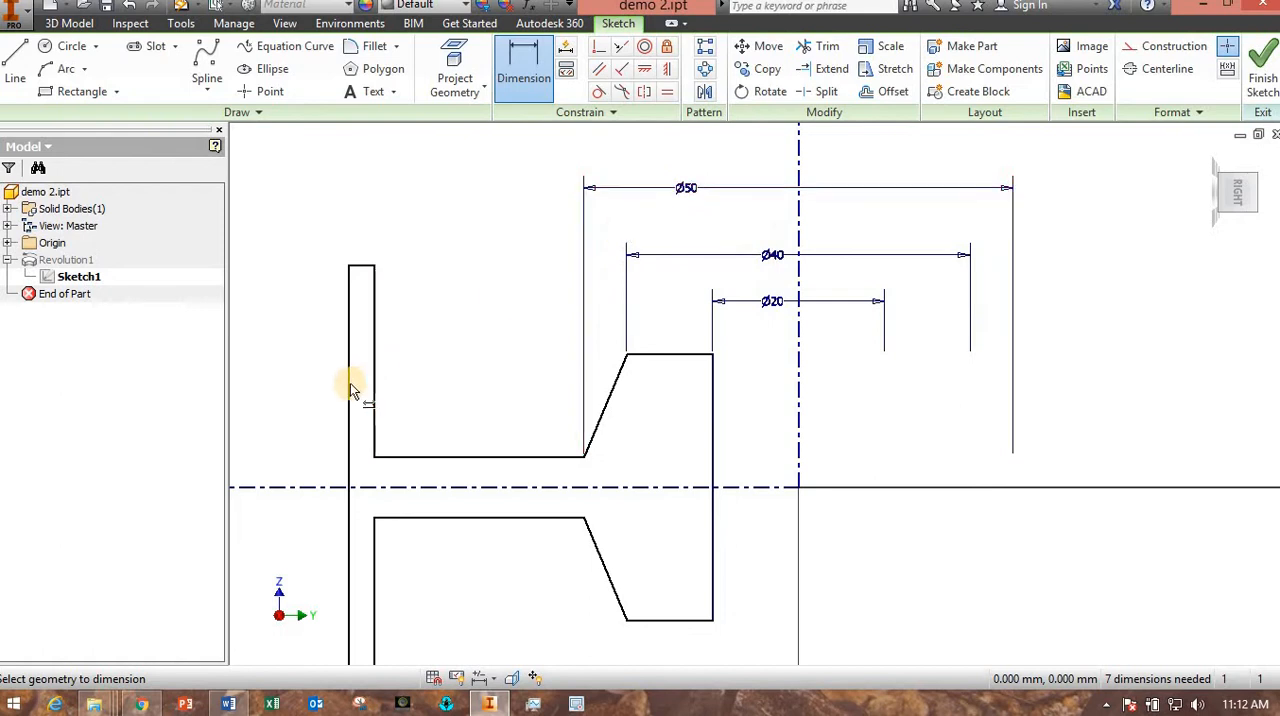
Dimension the rim's outer edge about the vertical centerline as a 120 mm diameter.
click(348, 392)
click(798, 226)
click(748, 138)
text(120)
key(Return)
Set the rim's wall thickness to 8 mm with a dimension between its outer and inner vertical edges.
click(284, 410)
click(373, 409)
click(350, 222)
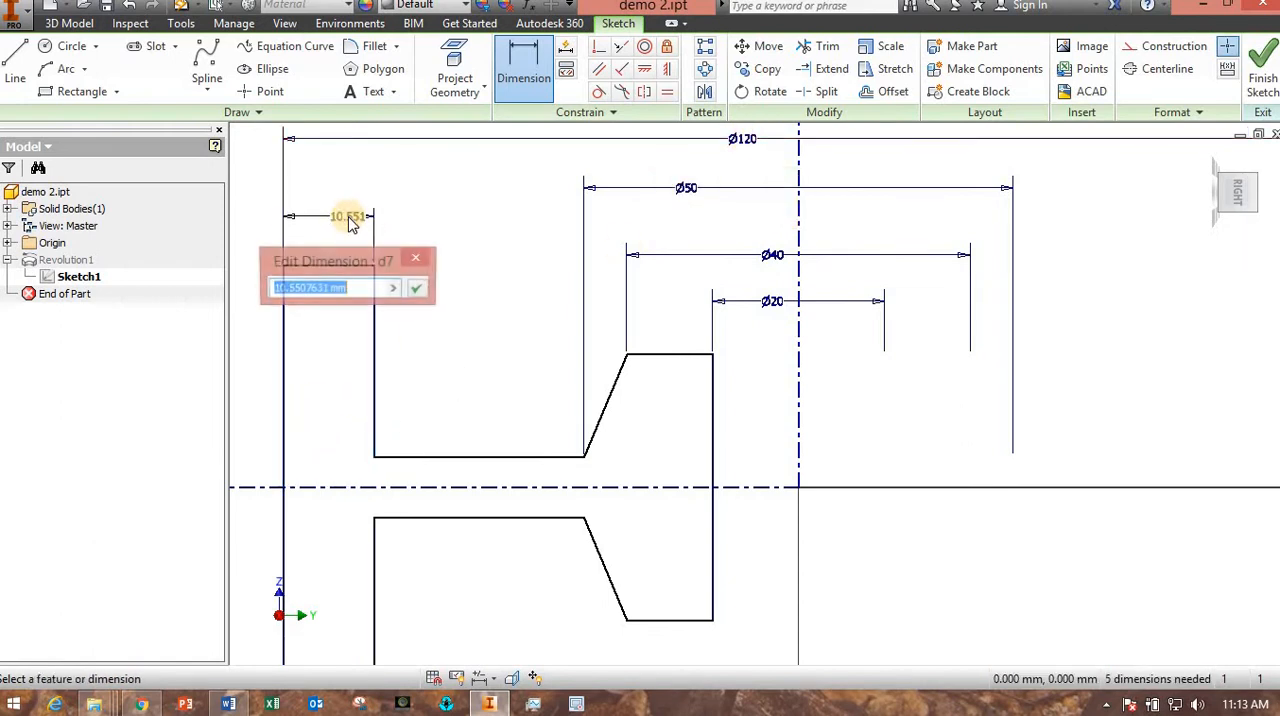
text(8)
key(Return)
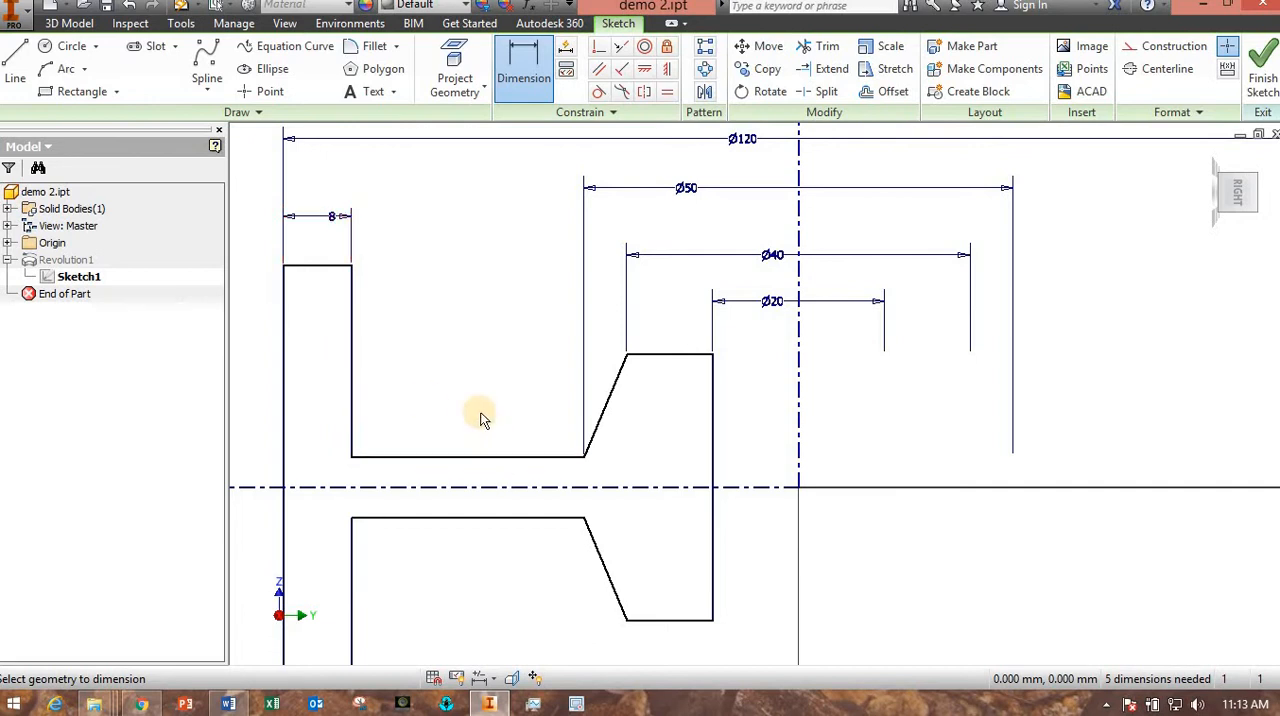
key(Escape)
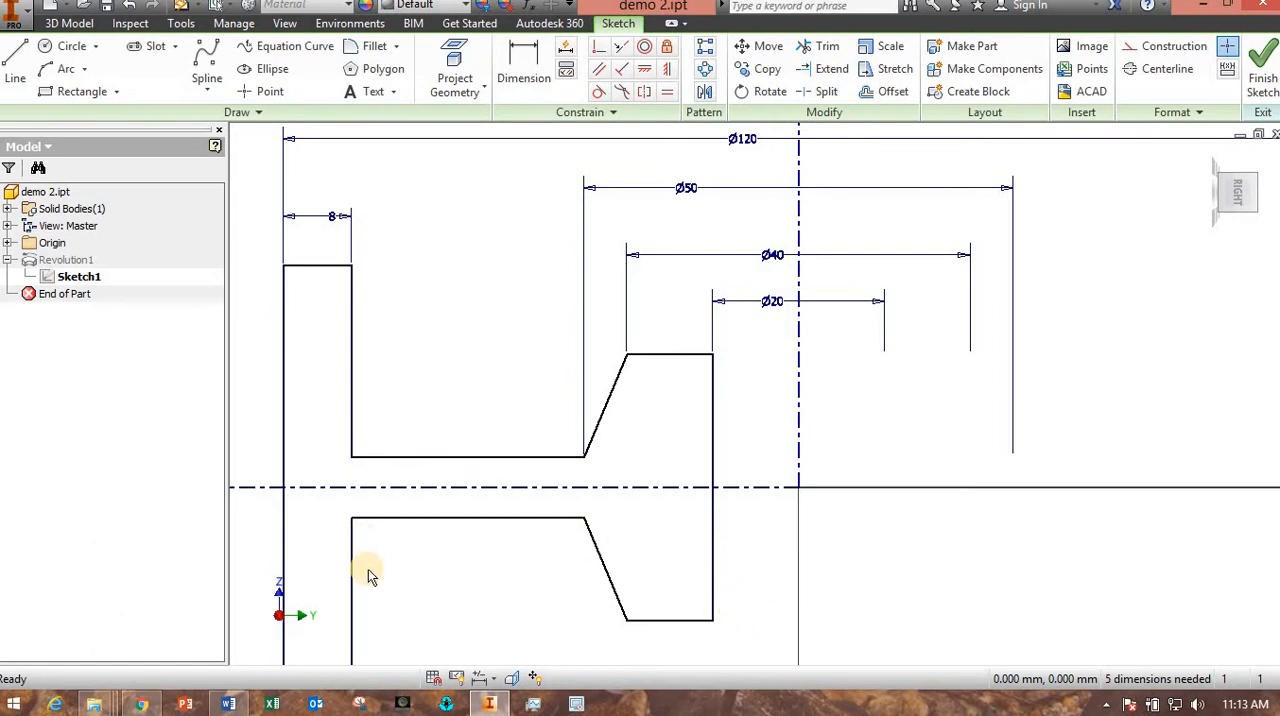
Move the web's upper edge up and back down to test the mirrored symmetry about the horizontal centerline.
mouse_move(423, 456)
mouse_down()
mouse_move(429, 356)
mouse_move(429, 491)
mouse_move(454, 571)
mouse_up()
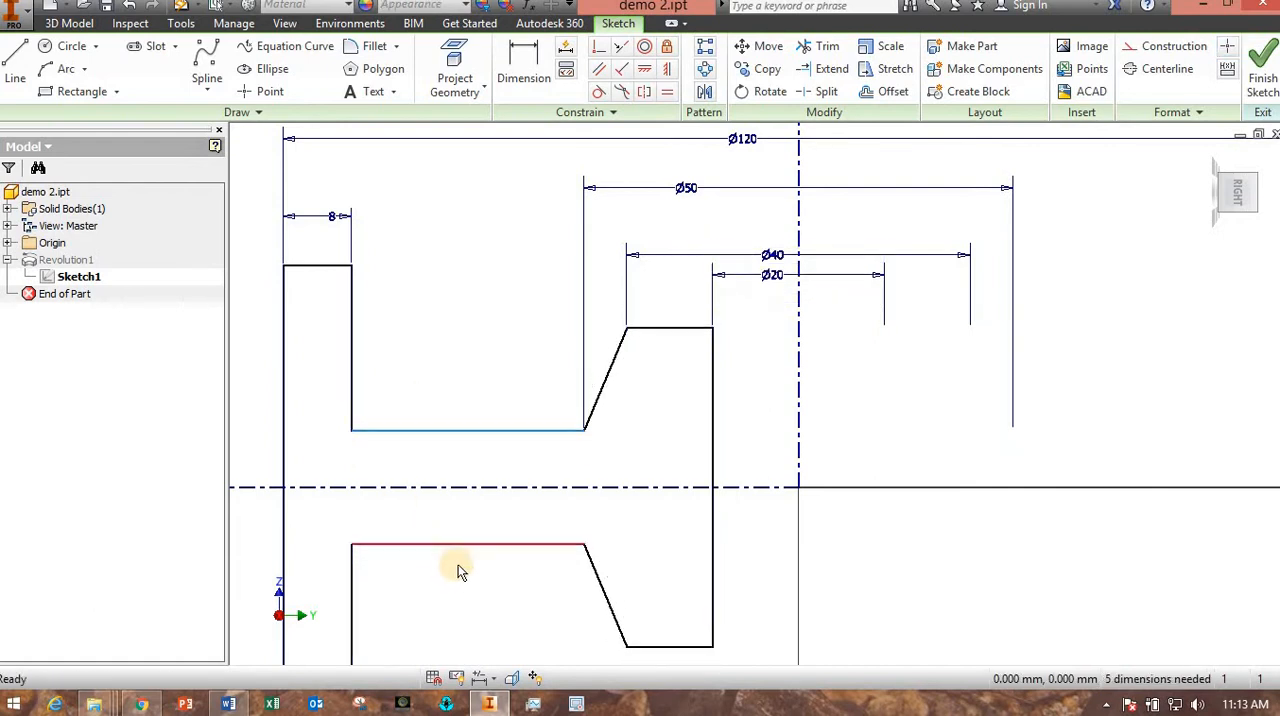
drag(483, 434, 480, 460)
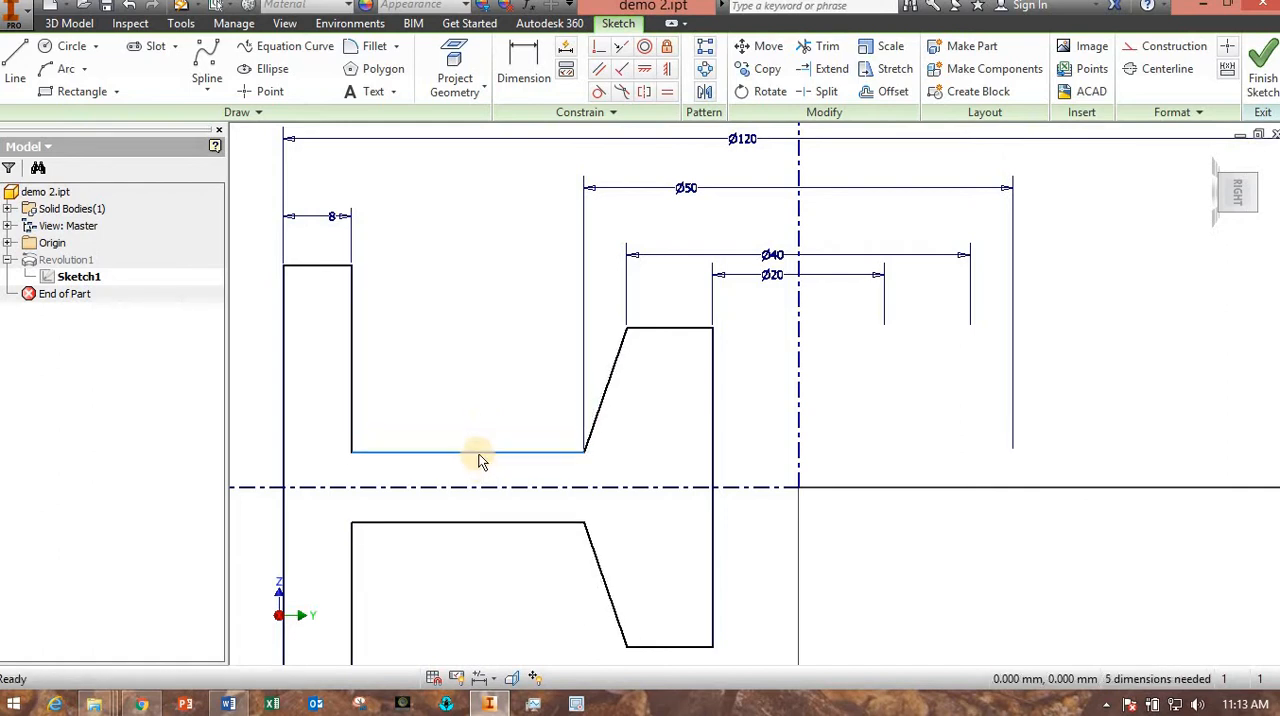
click(519, 545)
Set the web's thickness to 8 mm with a dimension between its upper and lower edges.
middle_drag(514, 535, 553, 489)
click(507, 60)
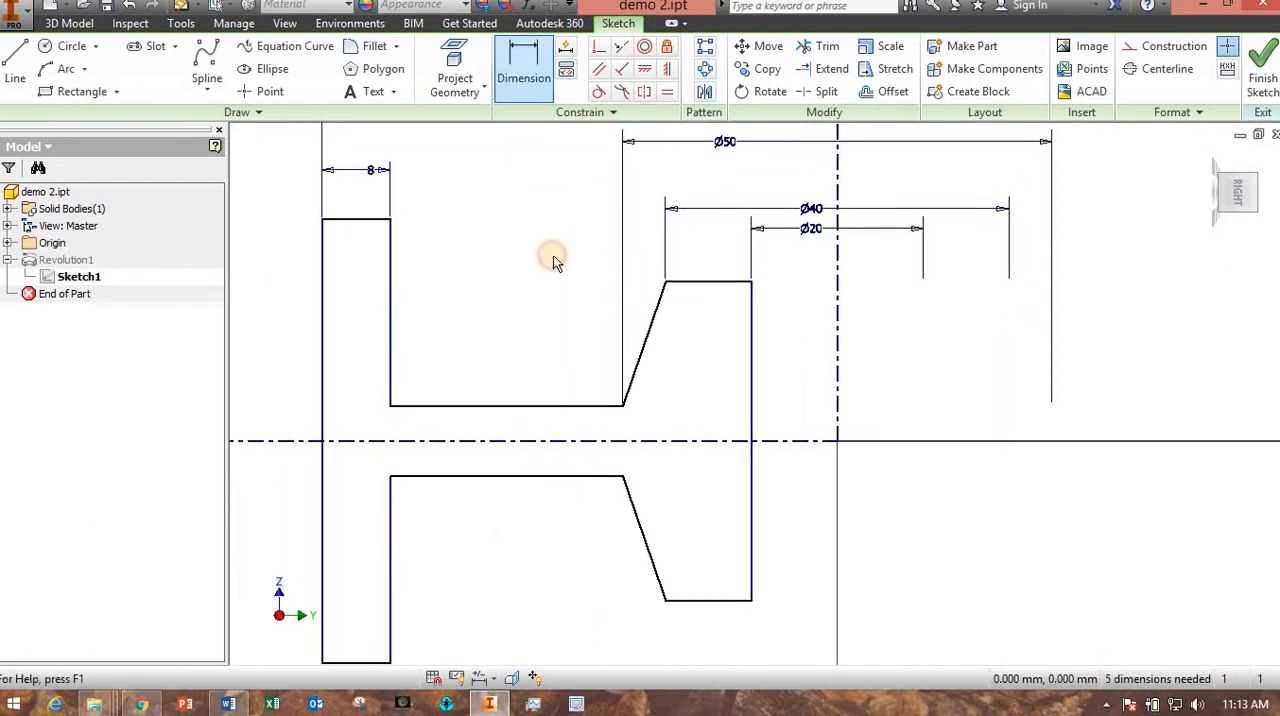
click(524, 407)
click(505, 476)
click(488, 365)
text(8)
key(Return)
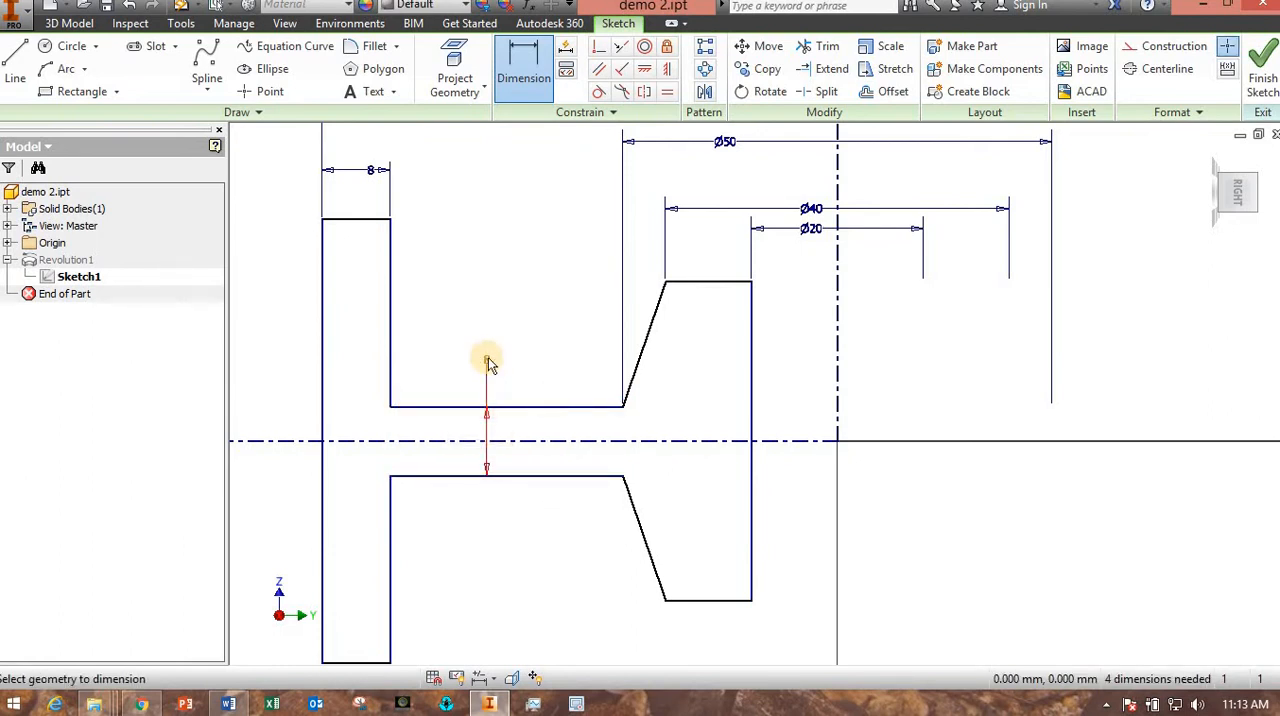
Add an 18° angle dimension between the hub's upper slanted edge and its vertical bore edge.
click(648, 345)
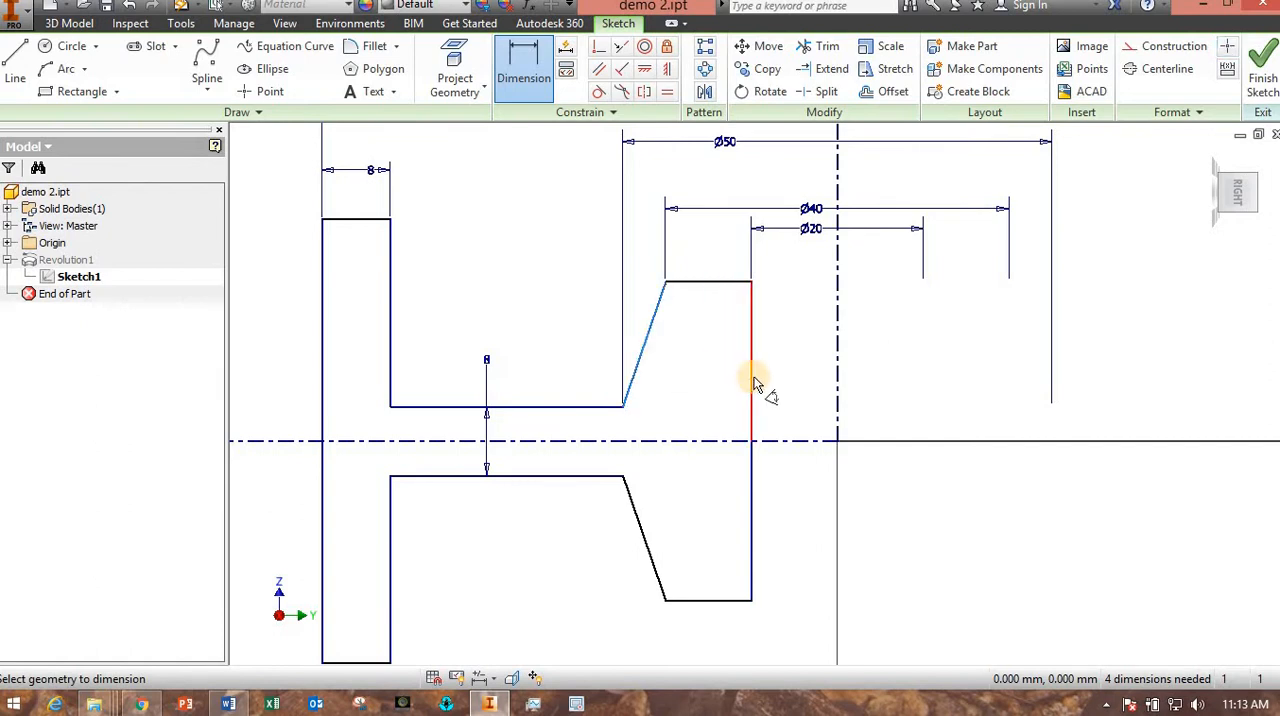
click(751, 382)
click(589, 574)
text(8)
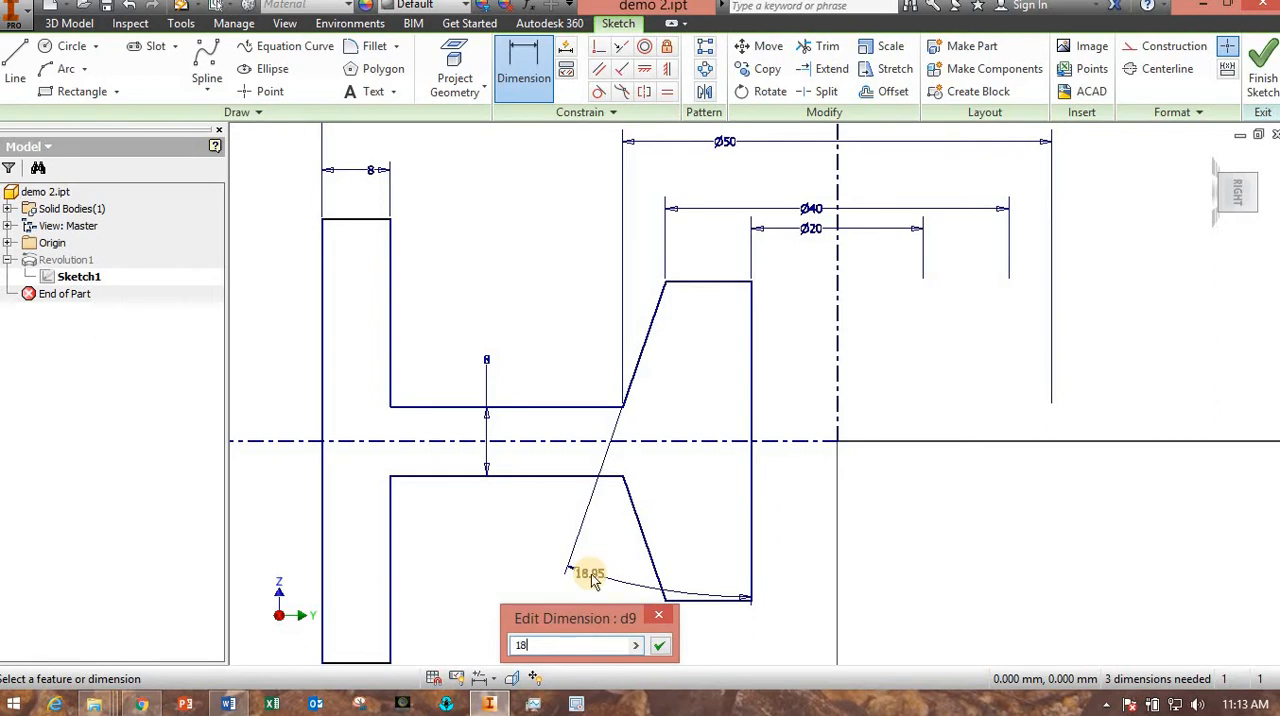
key(Return)
Set the rim's overall height to 60 mm with a dimension between its top and bottom edges.
scroll(588, 604, down, 3)
middle_drag(588, 604, 583, 583)
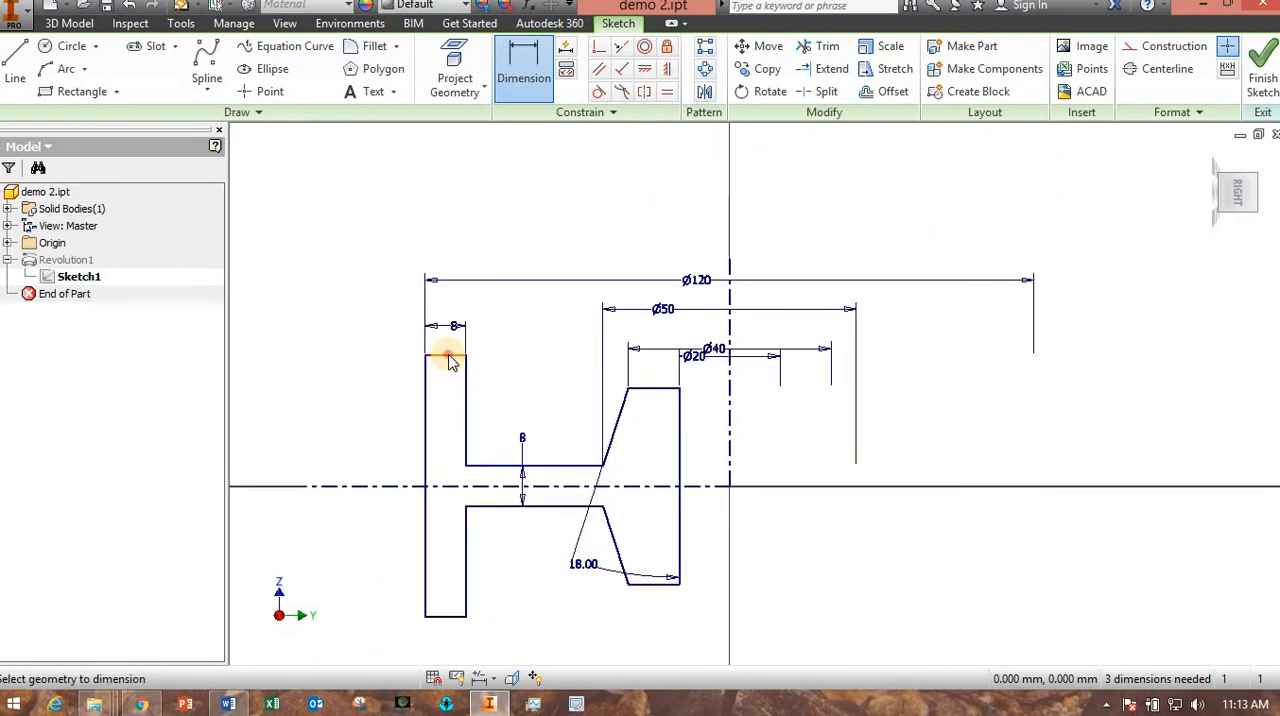
click(449, 356)
click(443, 614)
click(375, 450)
text(50)
key(Return)
key(Escape)
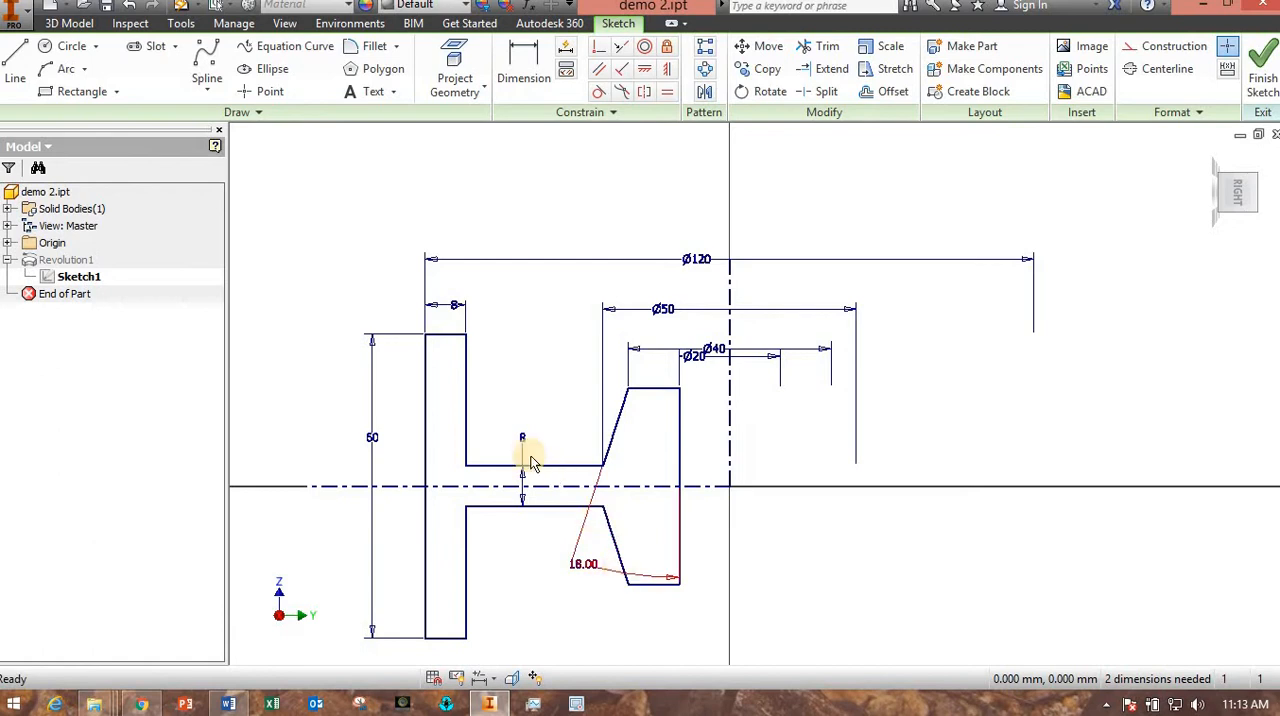
Finish the sketch to update the revolved wheel and inspect the resulting solid.
mouse_move(467, 463)
mouse_down()
mouse_move(499, 404)
mouse_move(417, 410)
mouse_move(477, 348)
mouse_move(448, 348)
mouse_move(640, 490)
mouse_move(603, 468)
mouse_up()
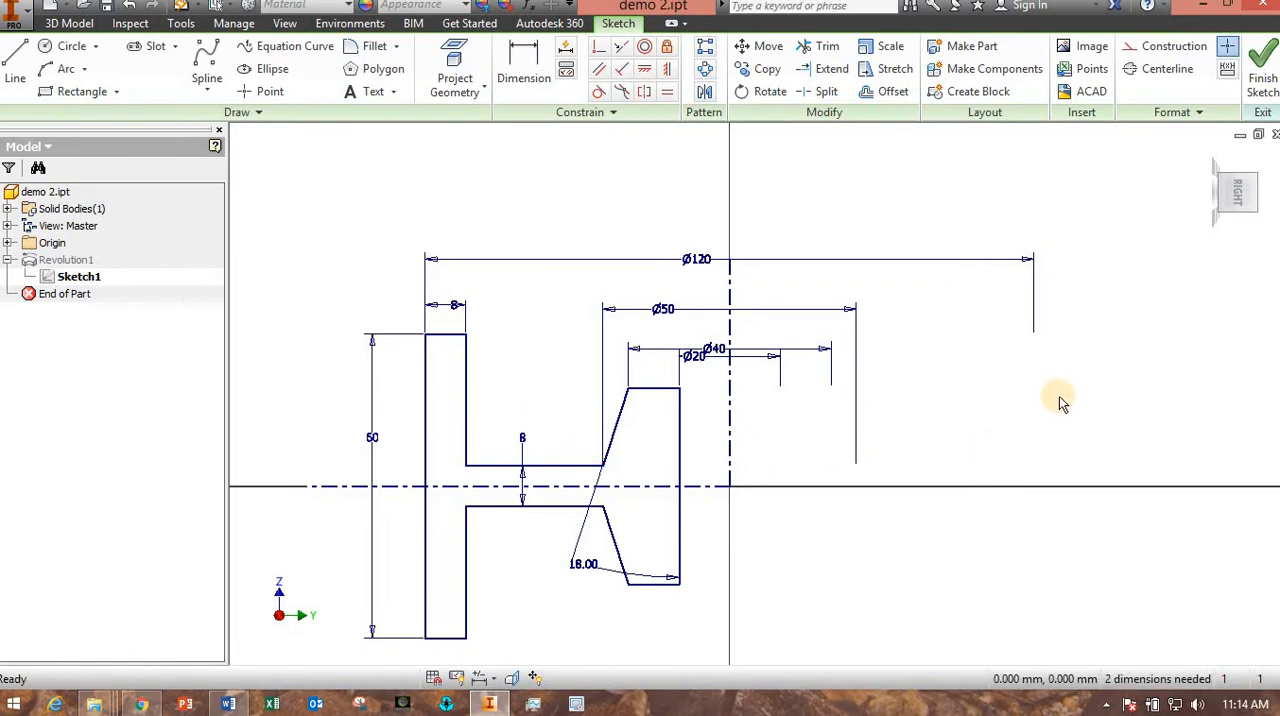
click(1260, 80)
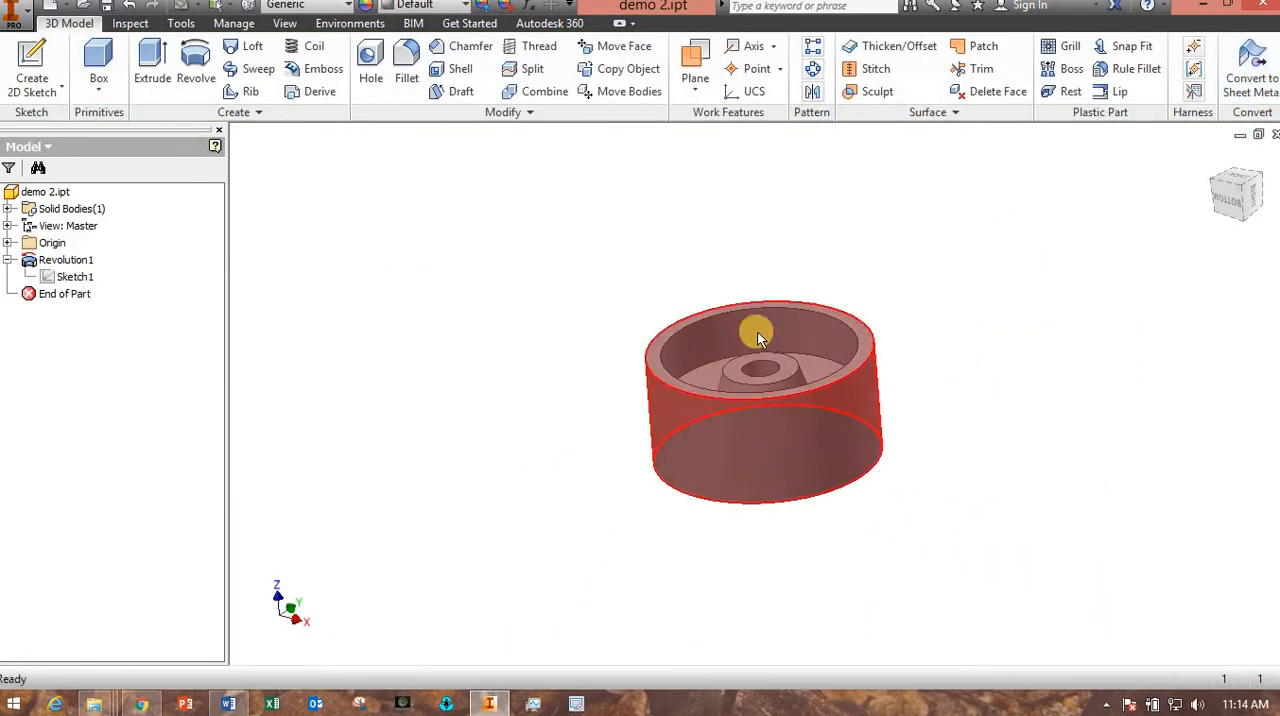
scroll(753, 385, down, 5)
scroll(751, 386, up, 4)
middle_drag(744, 386, 645, 326)
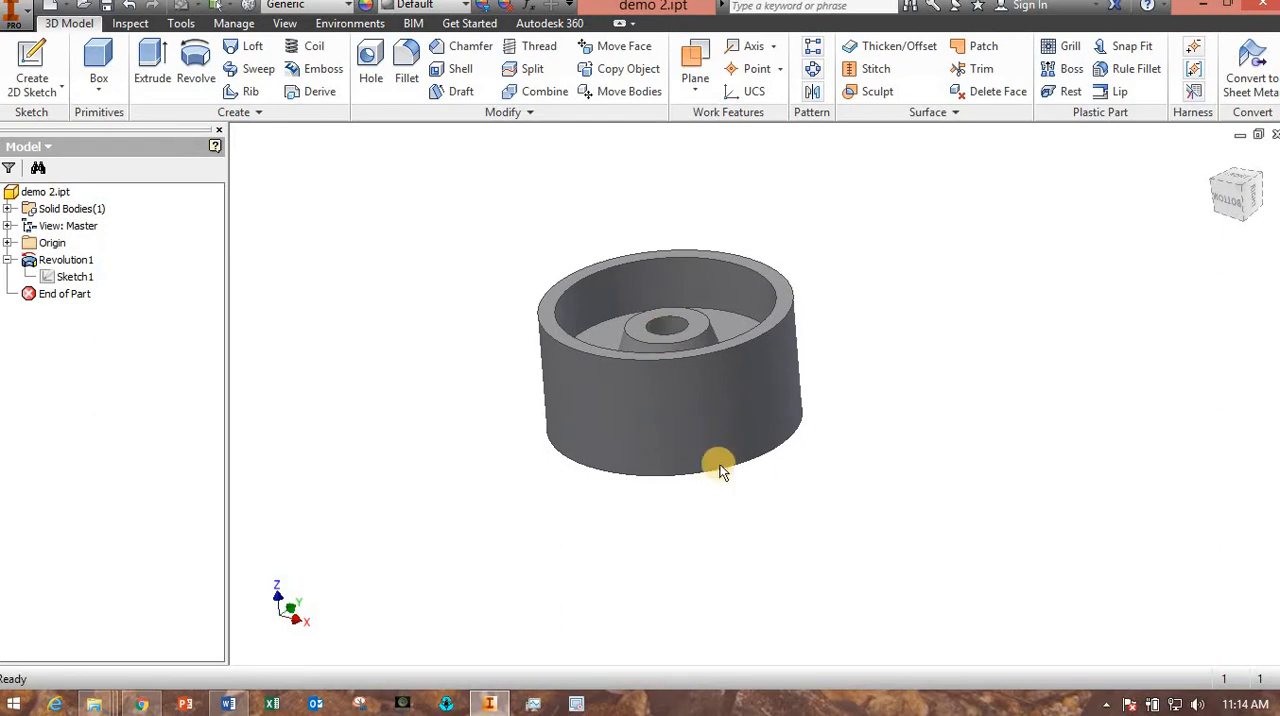
Switch to the Lab 3 Word document and examine the added features drawing for the fillets and hole pattern.
click(236, 704)
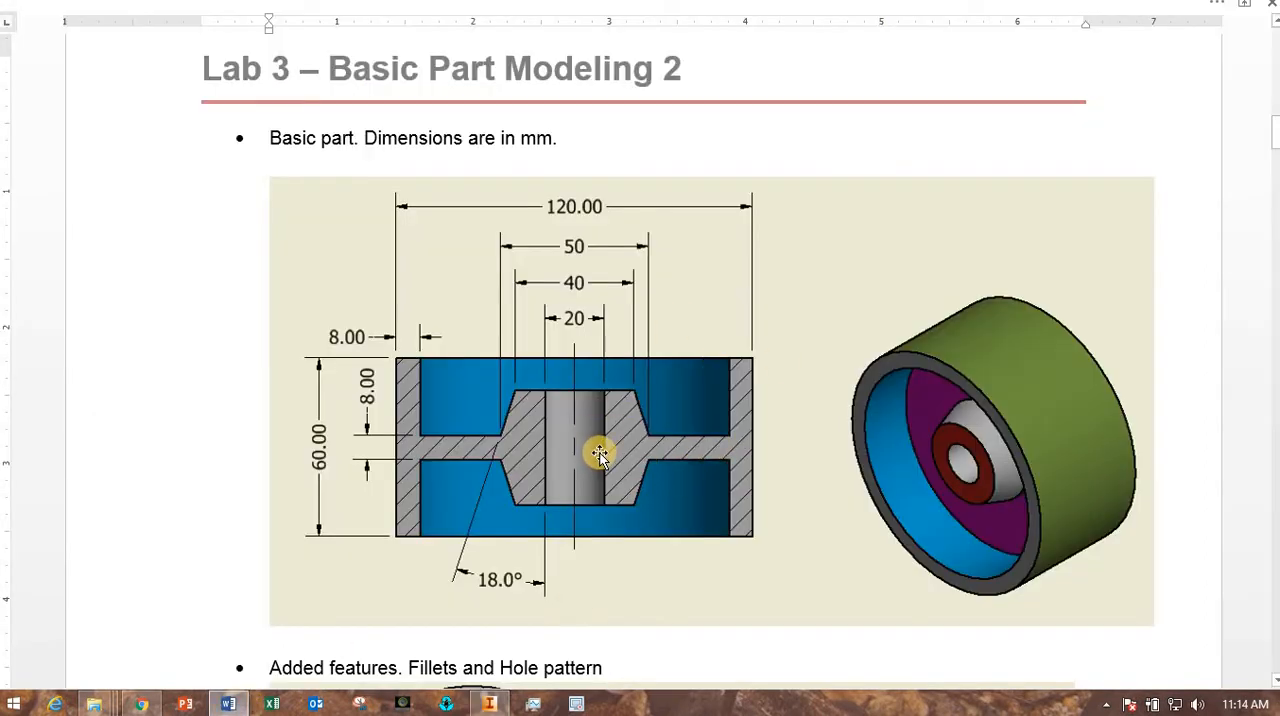
scroll(598, 453, down, 10)
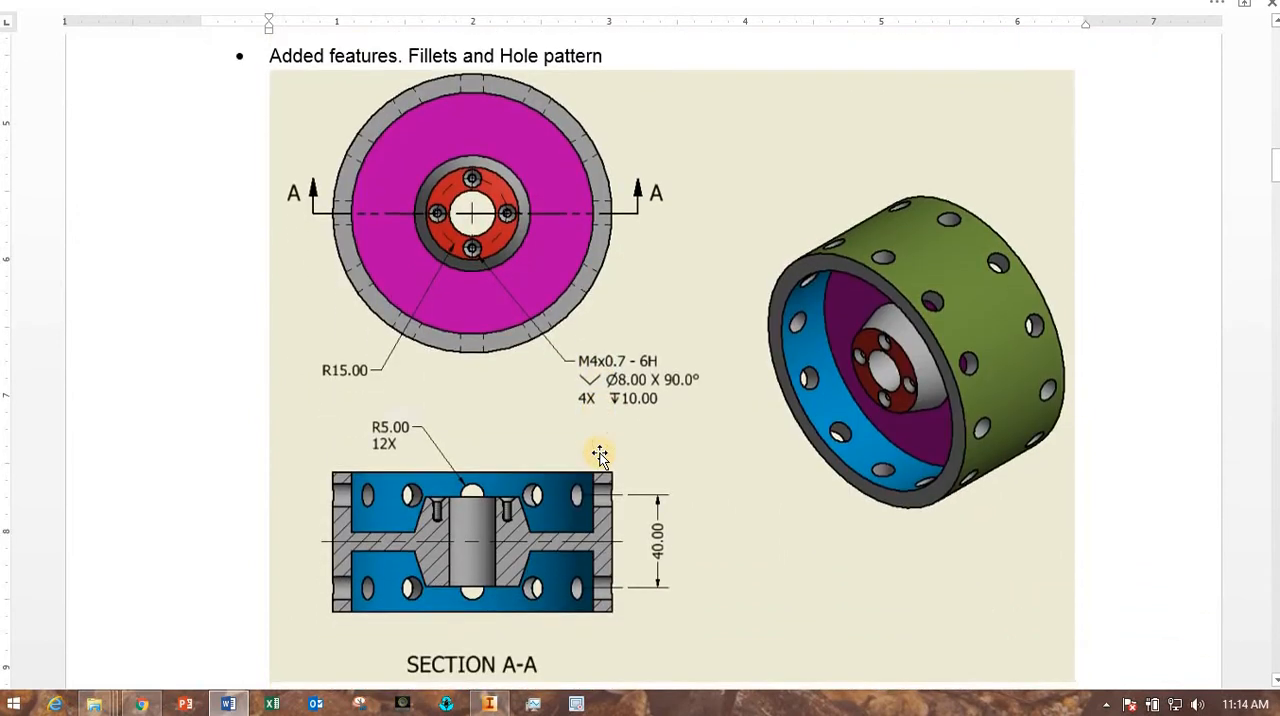
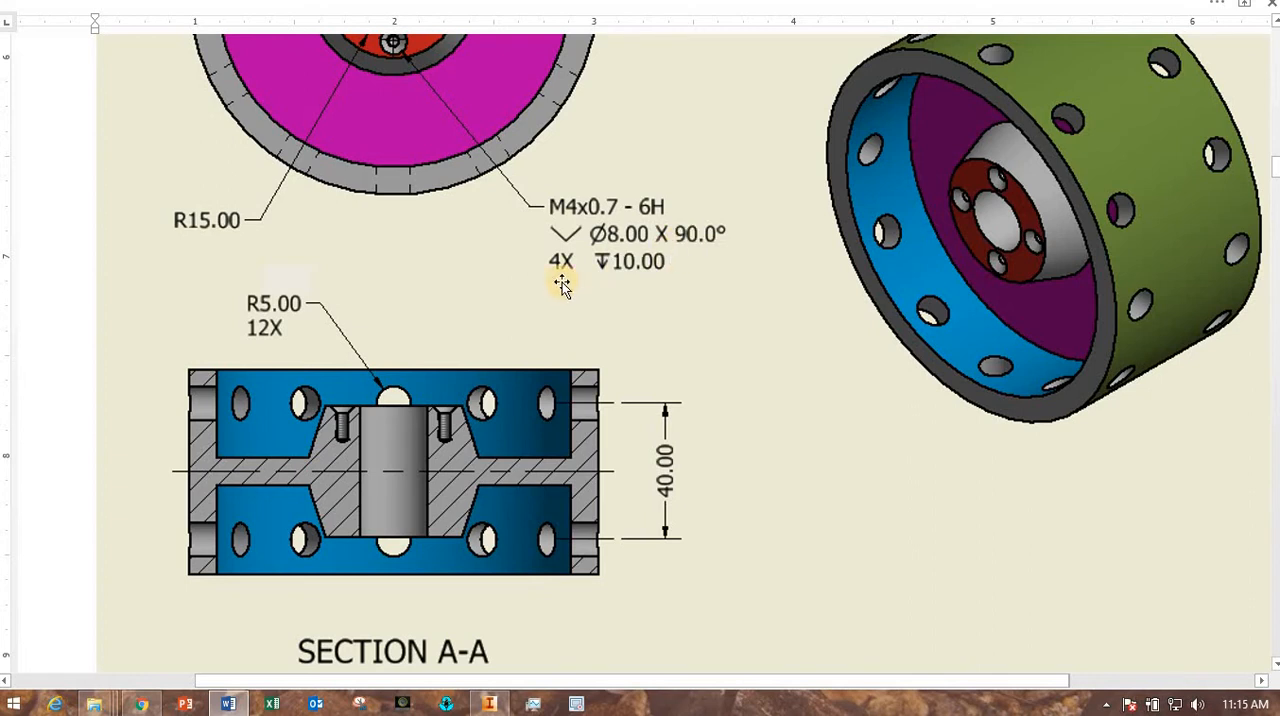
Examine the M4x0.7 countersunk hole callout in the added features drawing and switch back to the wheel part in Inventor.
scroll(735, 375, up, 4)
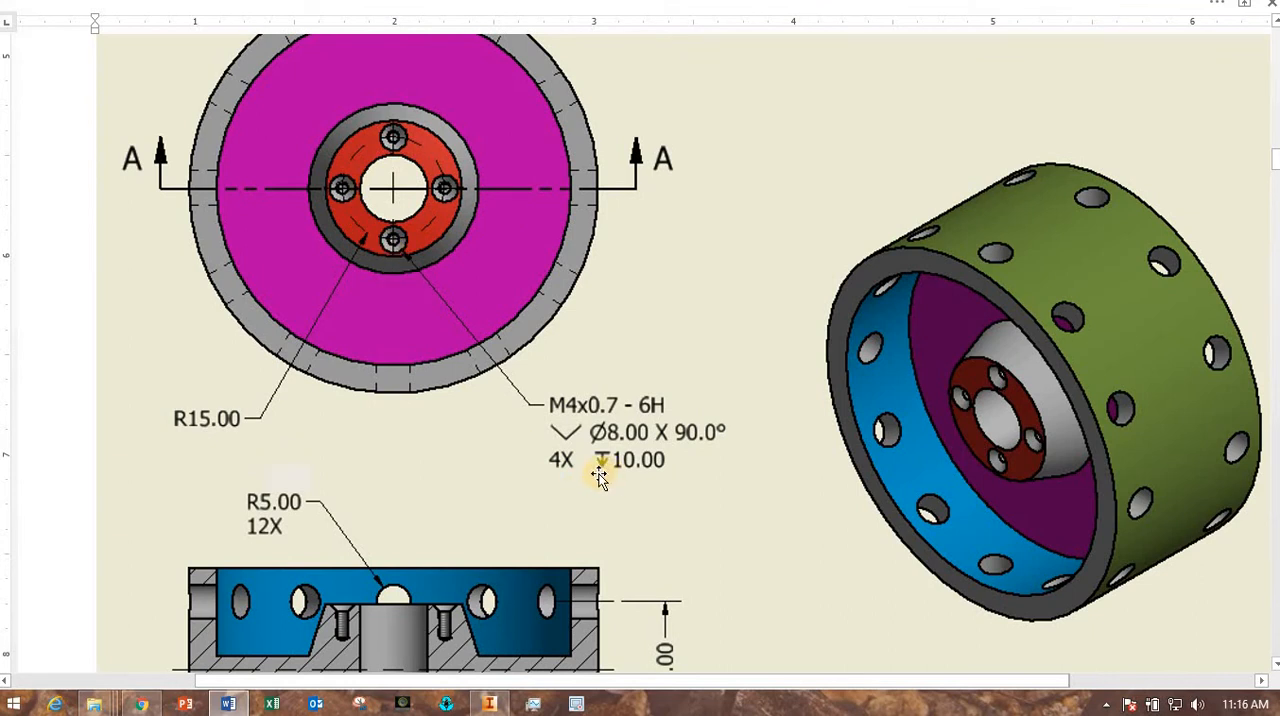
scroll(598, 476, down, 2)
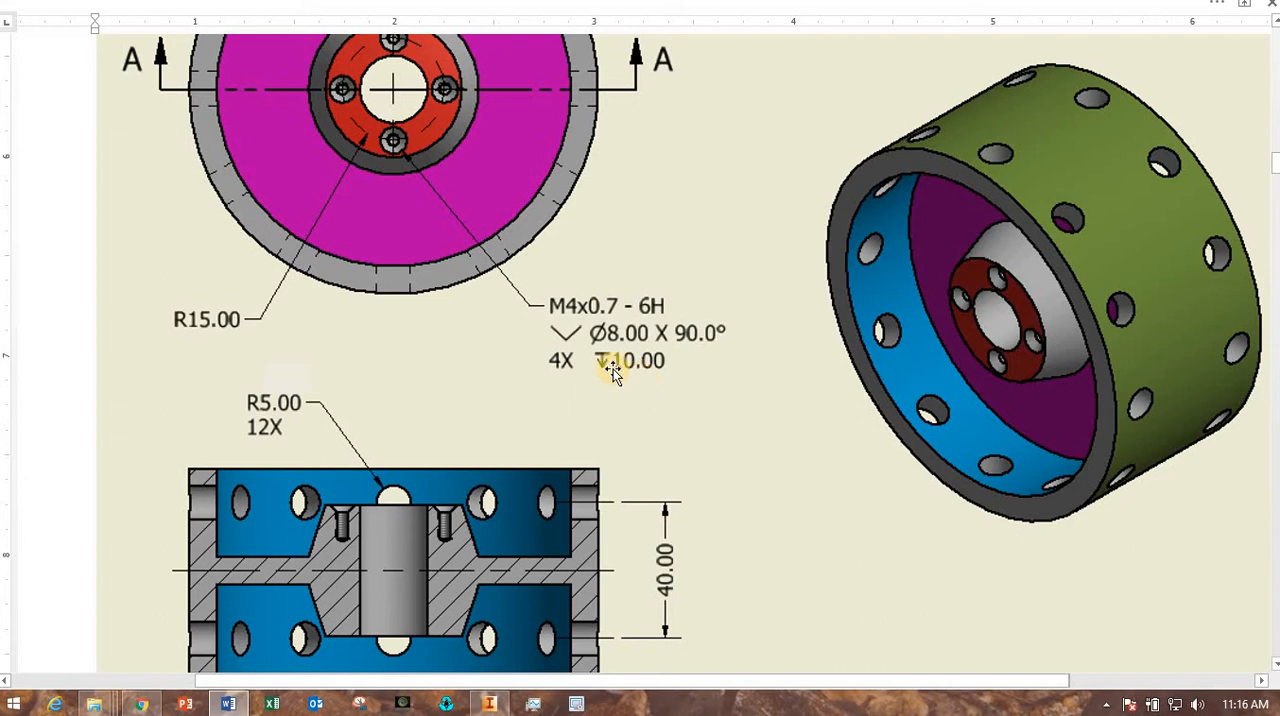
scroll(371, 330, up, 2)
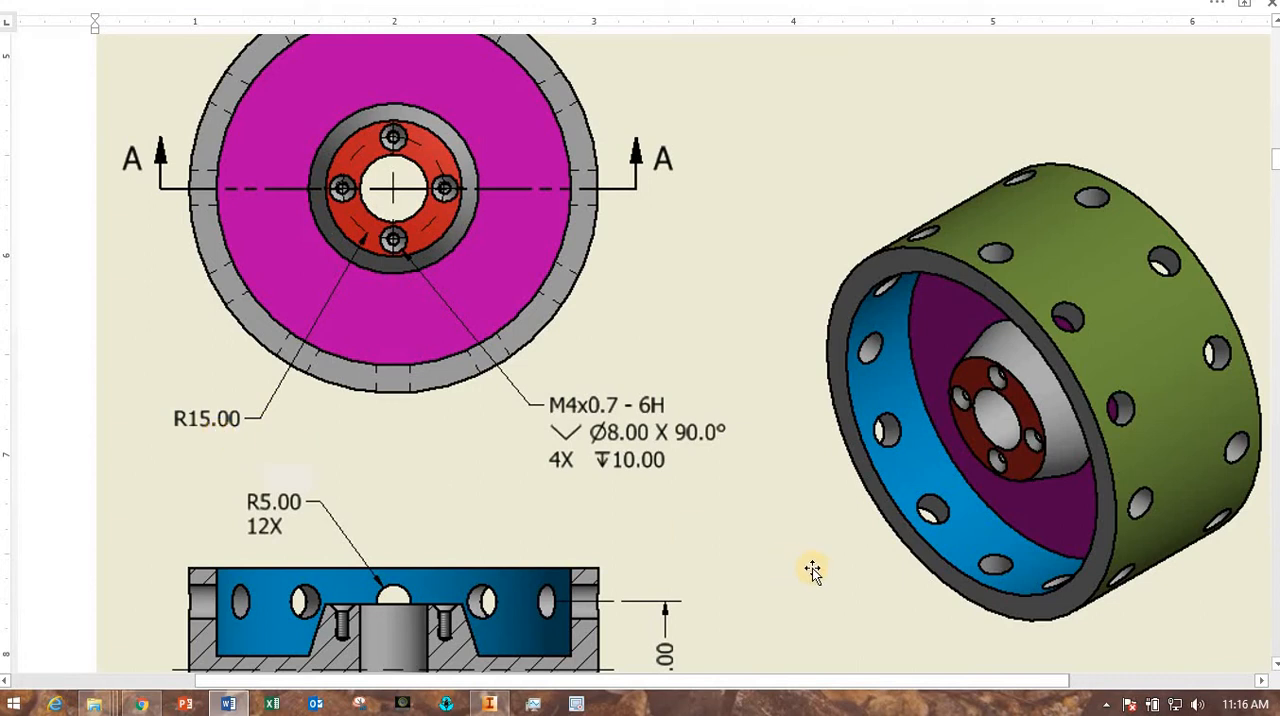
click(489, 704)
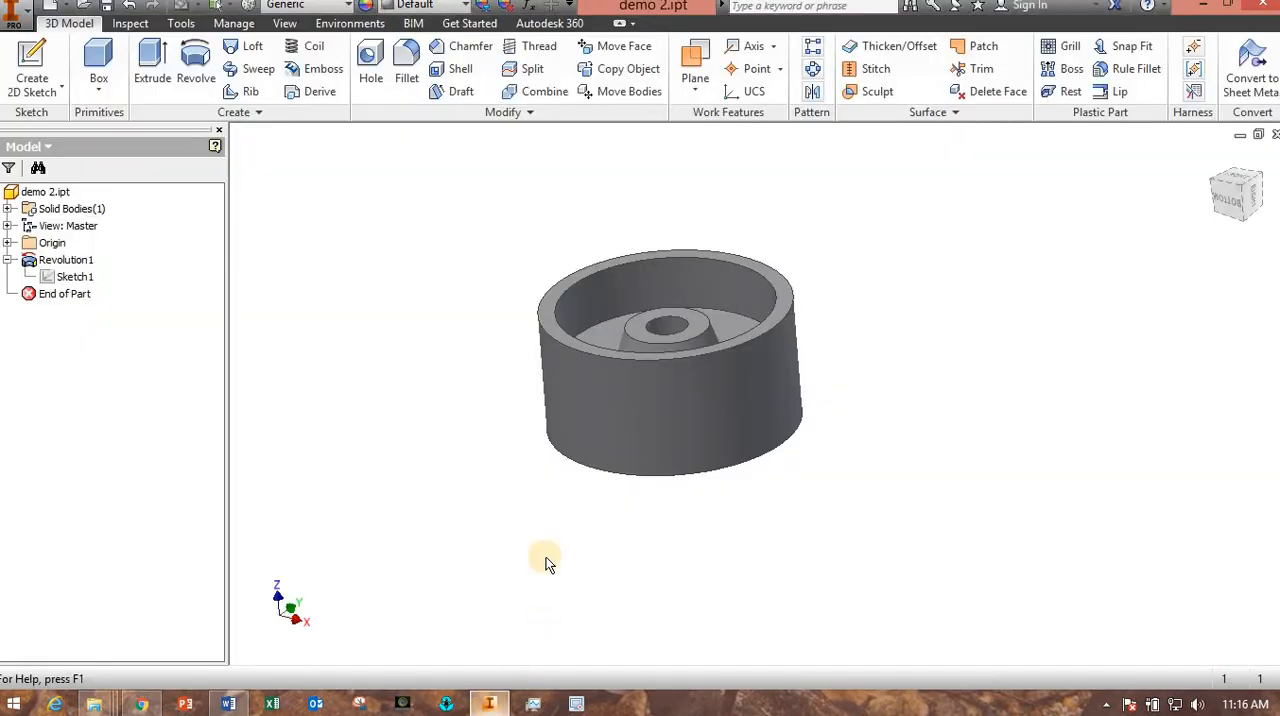
Start a sketch on the hub's upper ring face and place a point on the horizontal axis about 15.4 mm from the bore centre.
shift+middle_drag(508, 518, 509, 540)
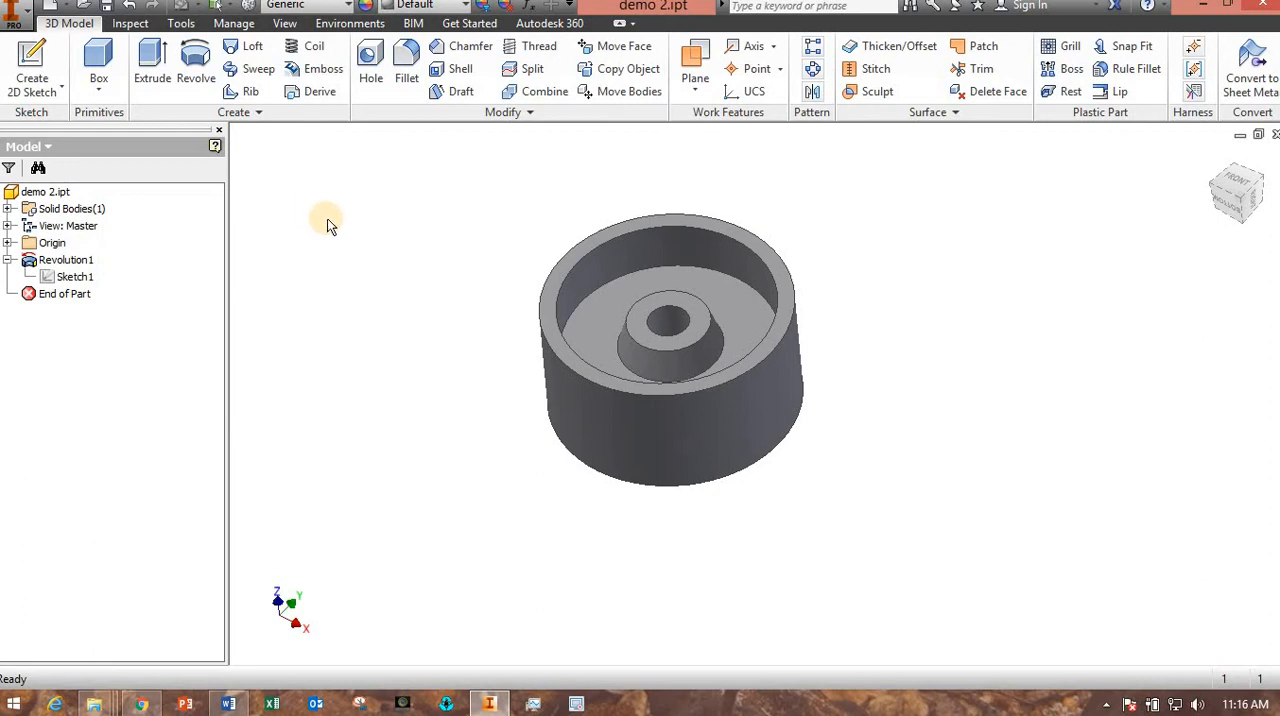
click(635, 323)
click(718, 312)
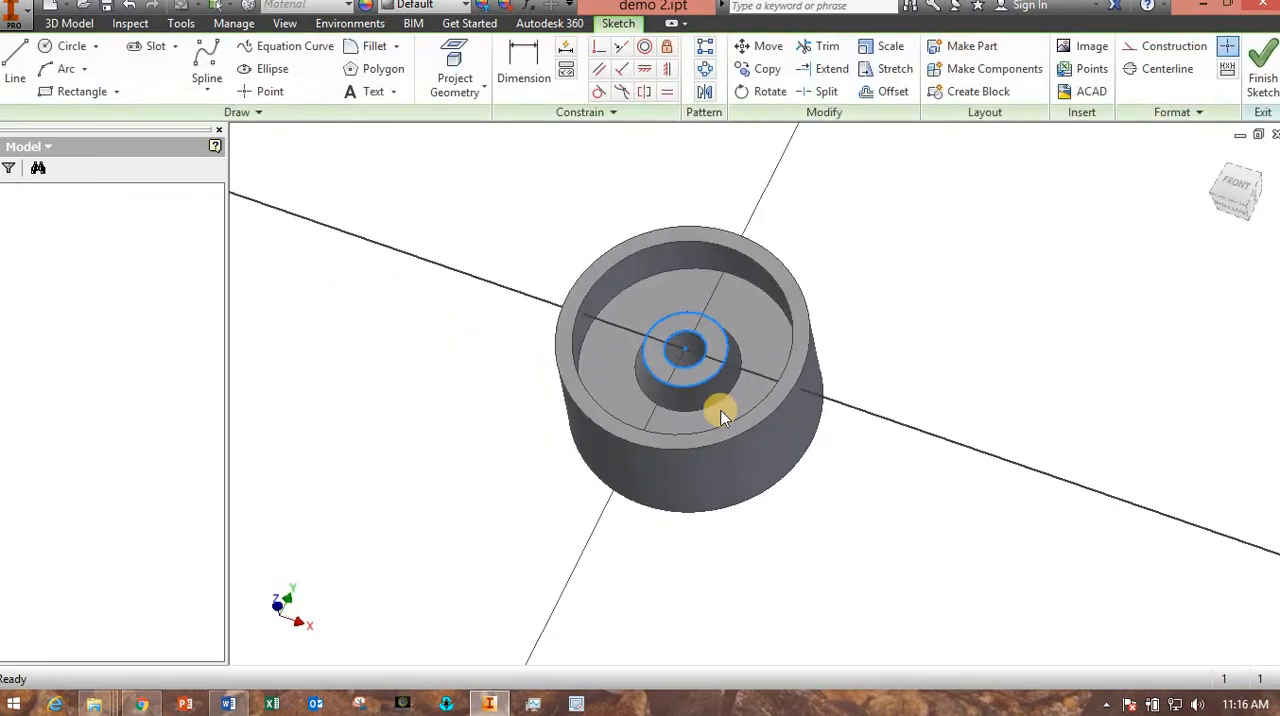
scroll(737, 403, up, 3)
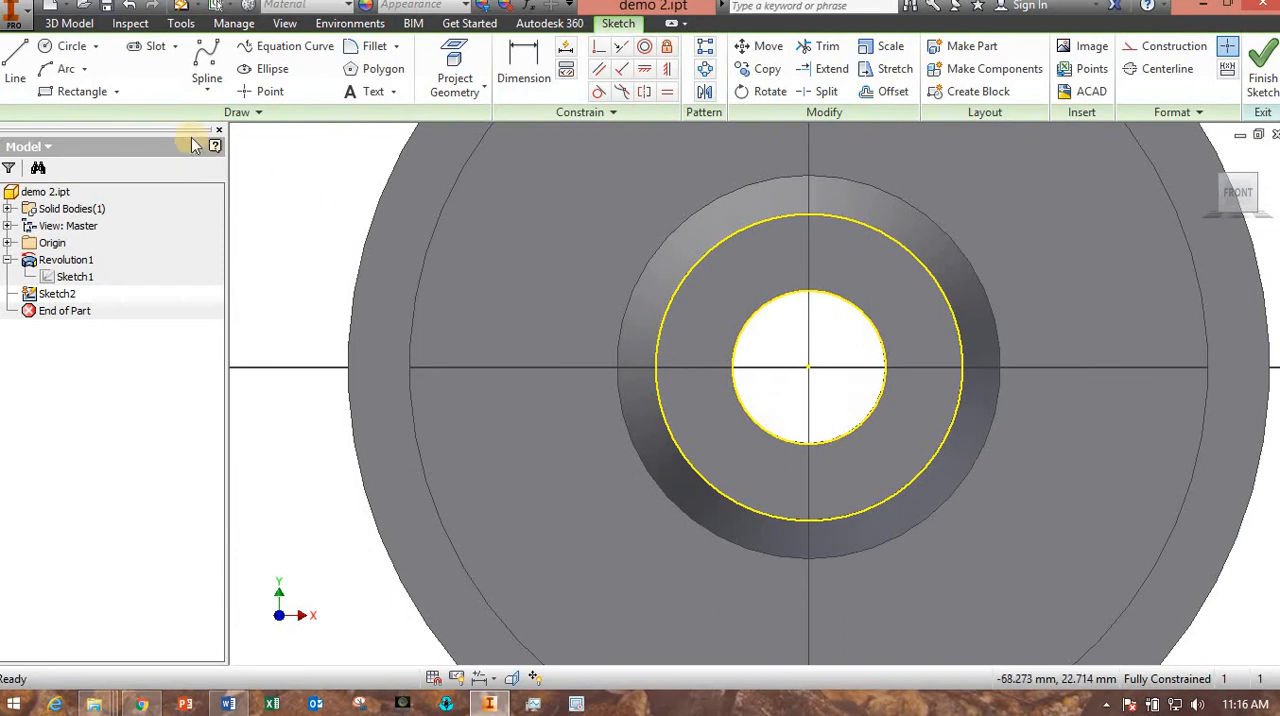
click(262, 91)
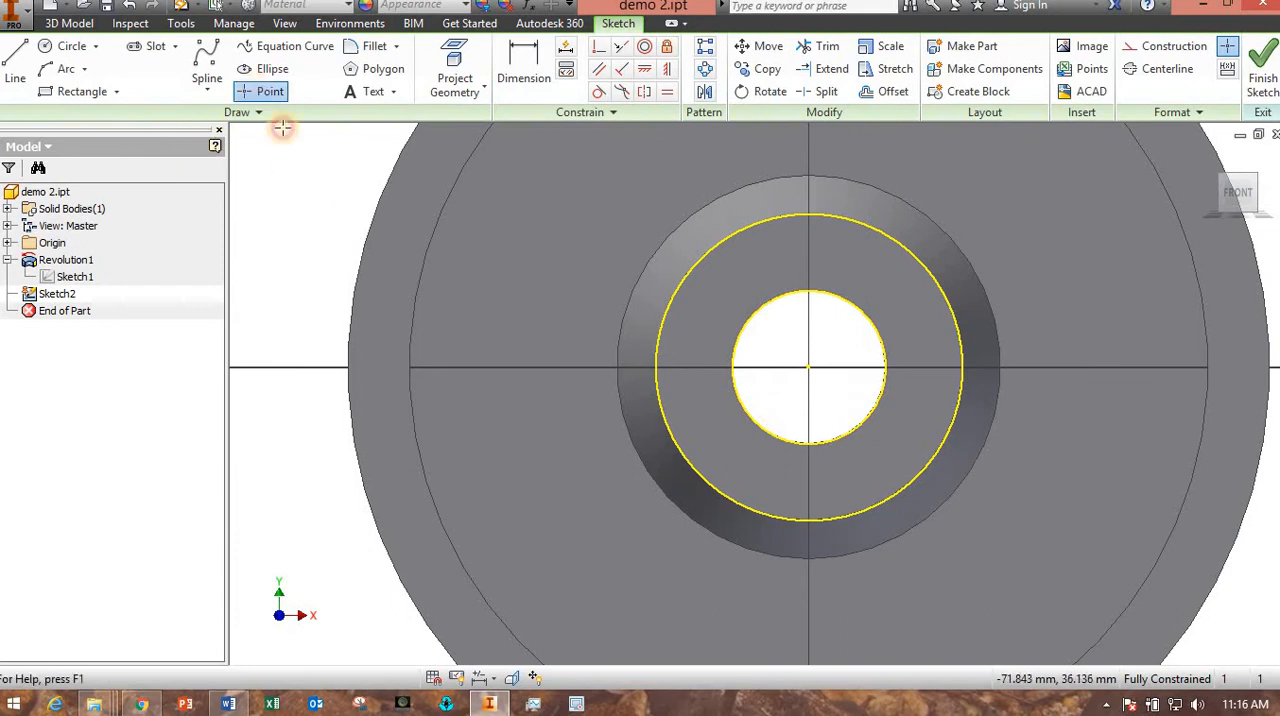
click(690, 368)
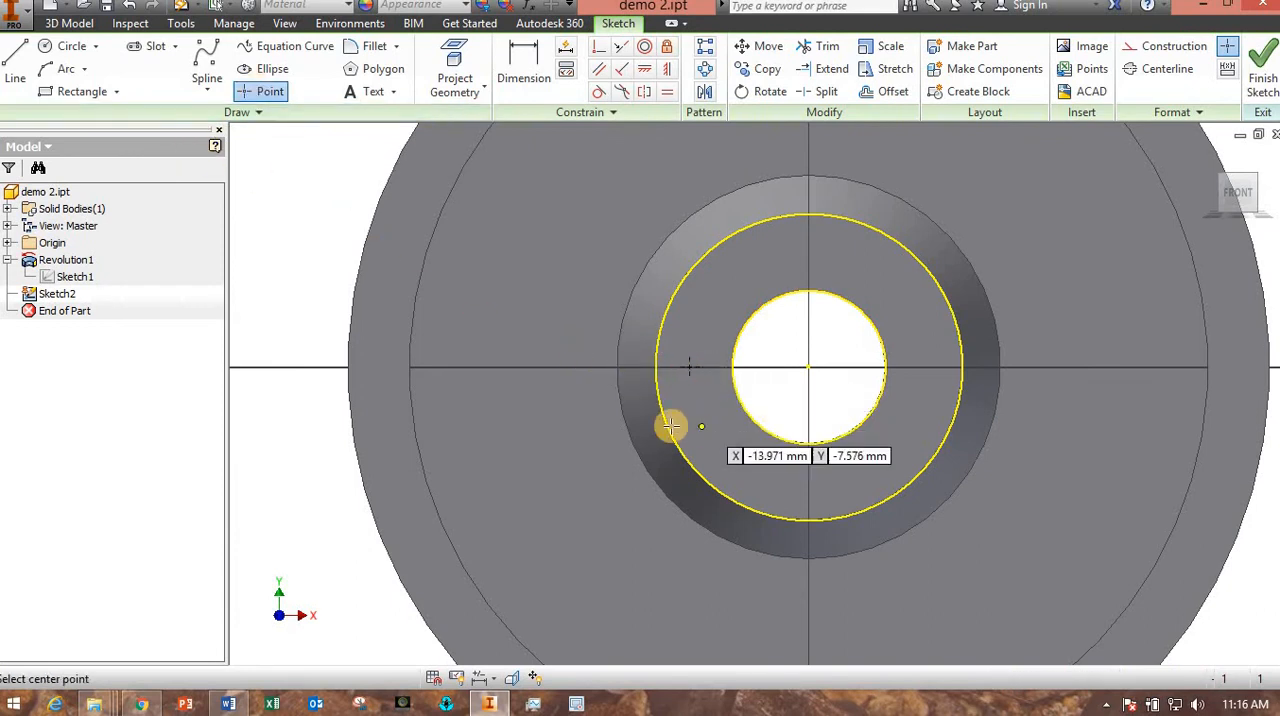
Dimension the point at 15 mm horizontally from the bore centre and finish the sketch.
click(523, 70)
click(689, 368)
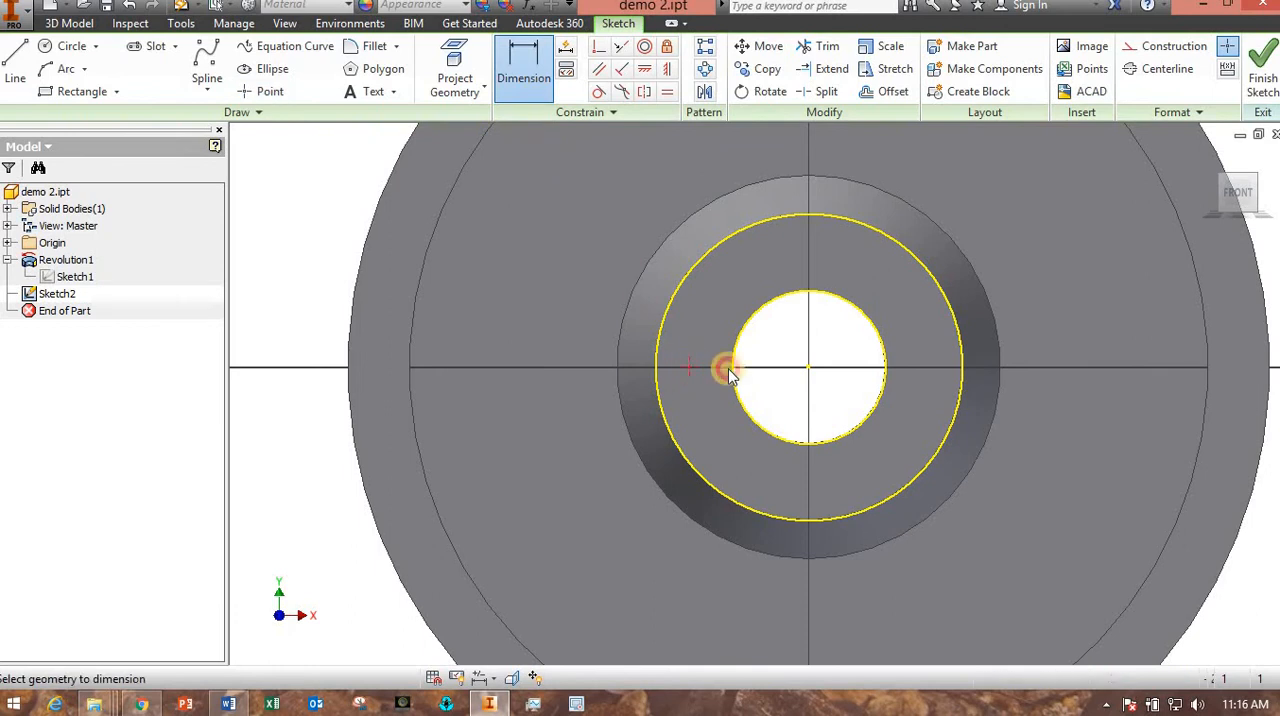
click(783, 308)
click(757, 277)
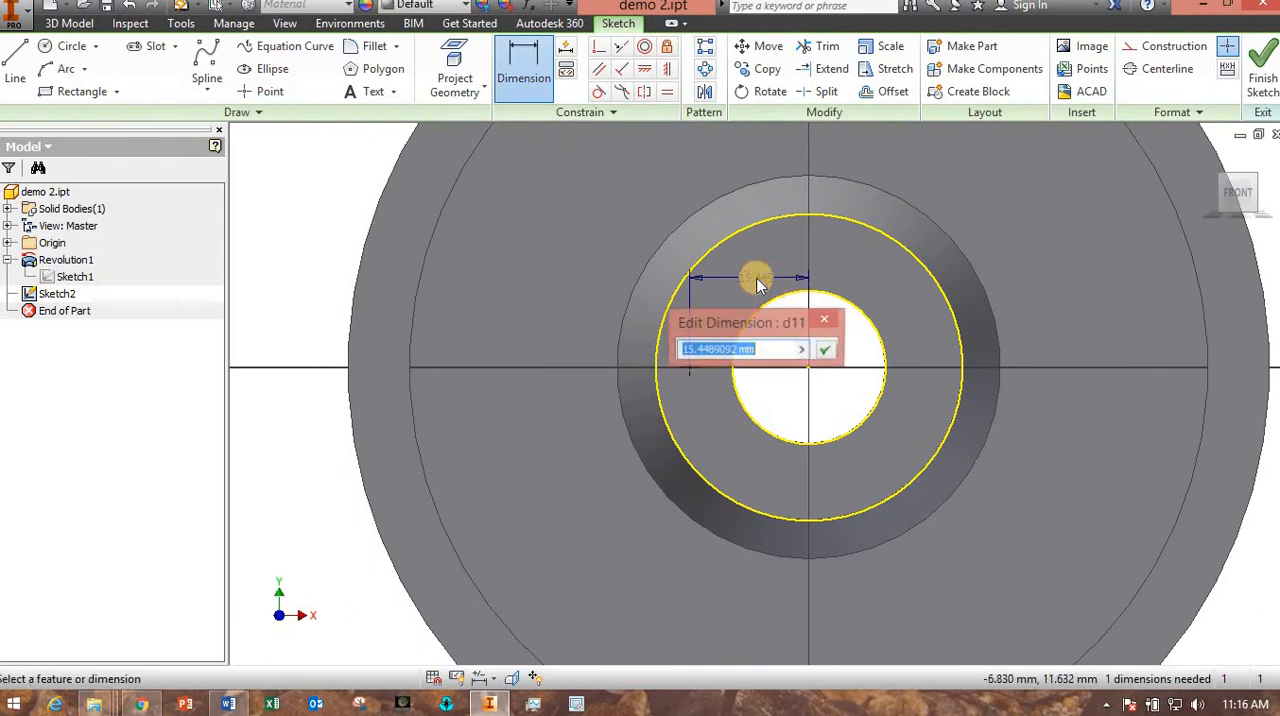
text(15)
key(Return)
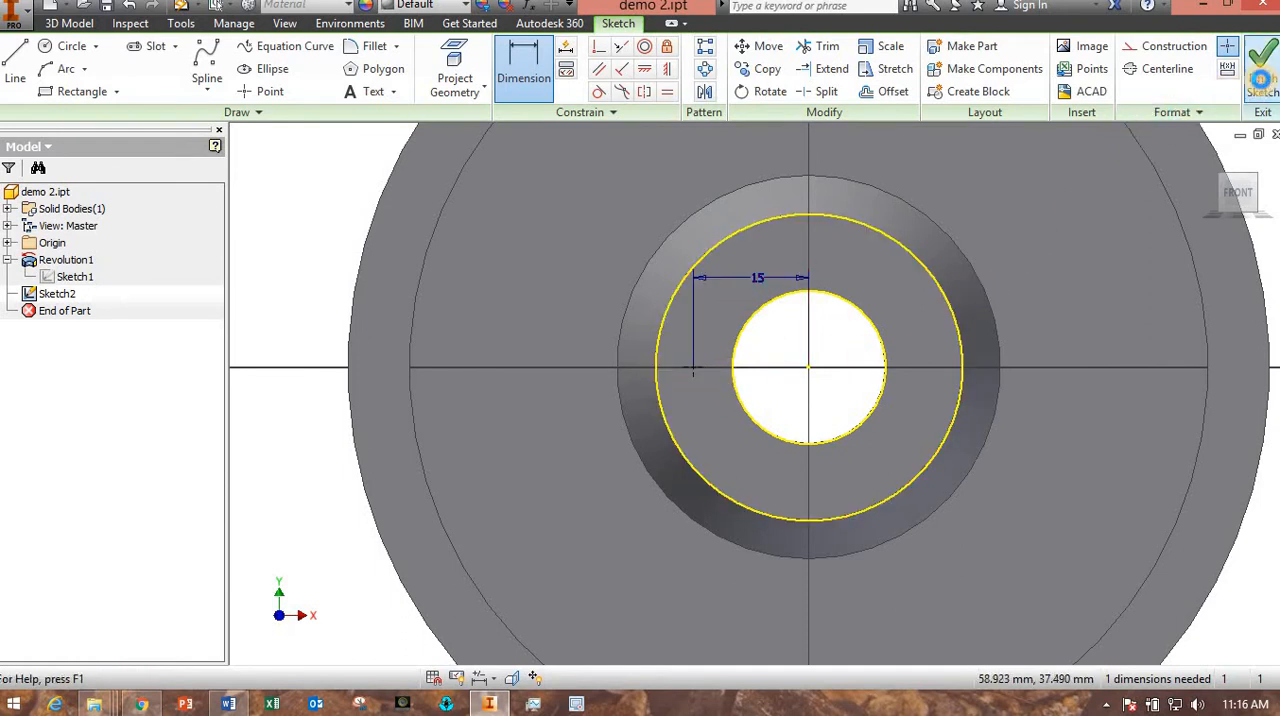
click(1260, 80)
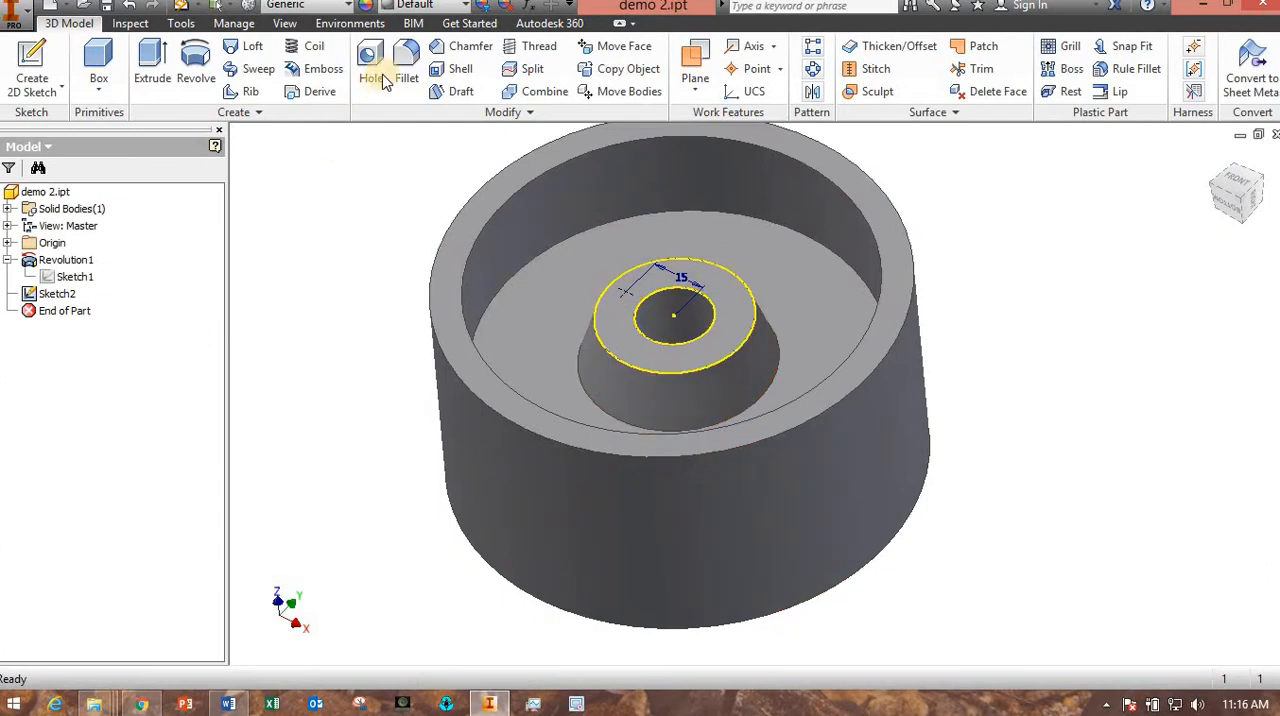
Set up a countersink hole at the sketched point with 8 mm countersink diameter, 10 mm depth and 4 mm hole diameter.
click(372, 70)
middle_drag(240, 493, 120, 459)
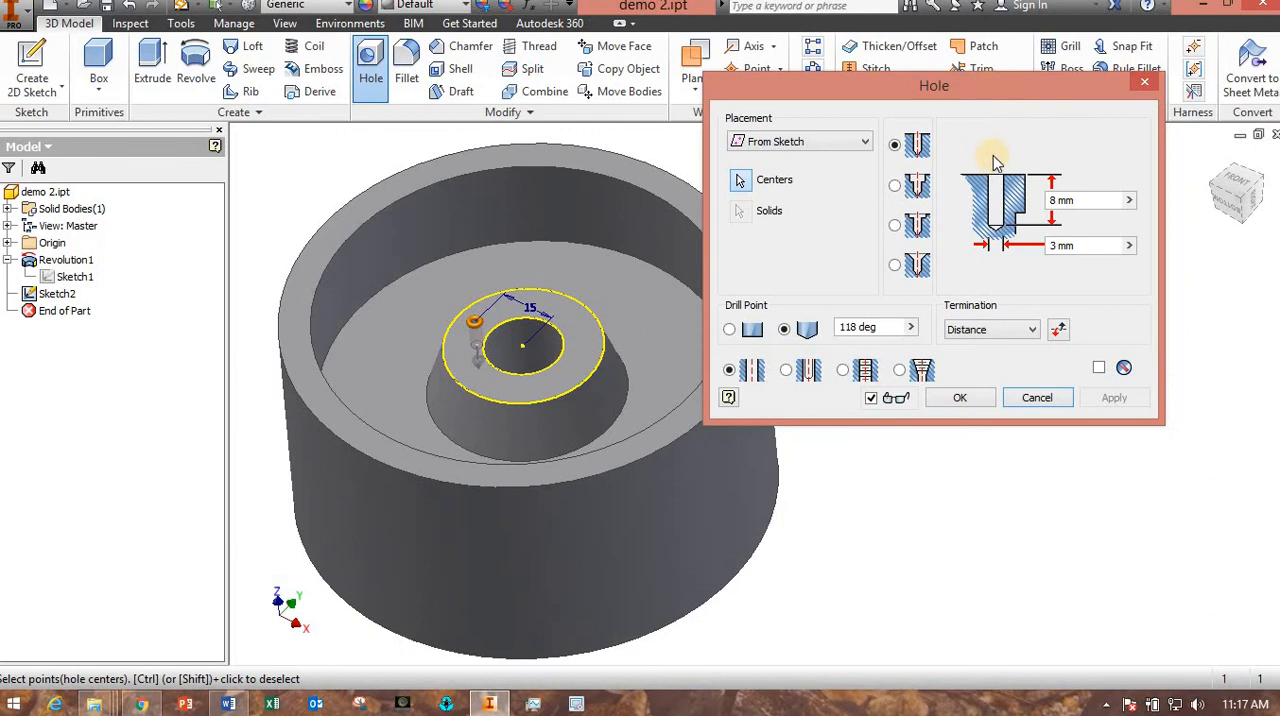
click(894, 266)
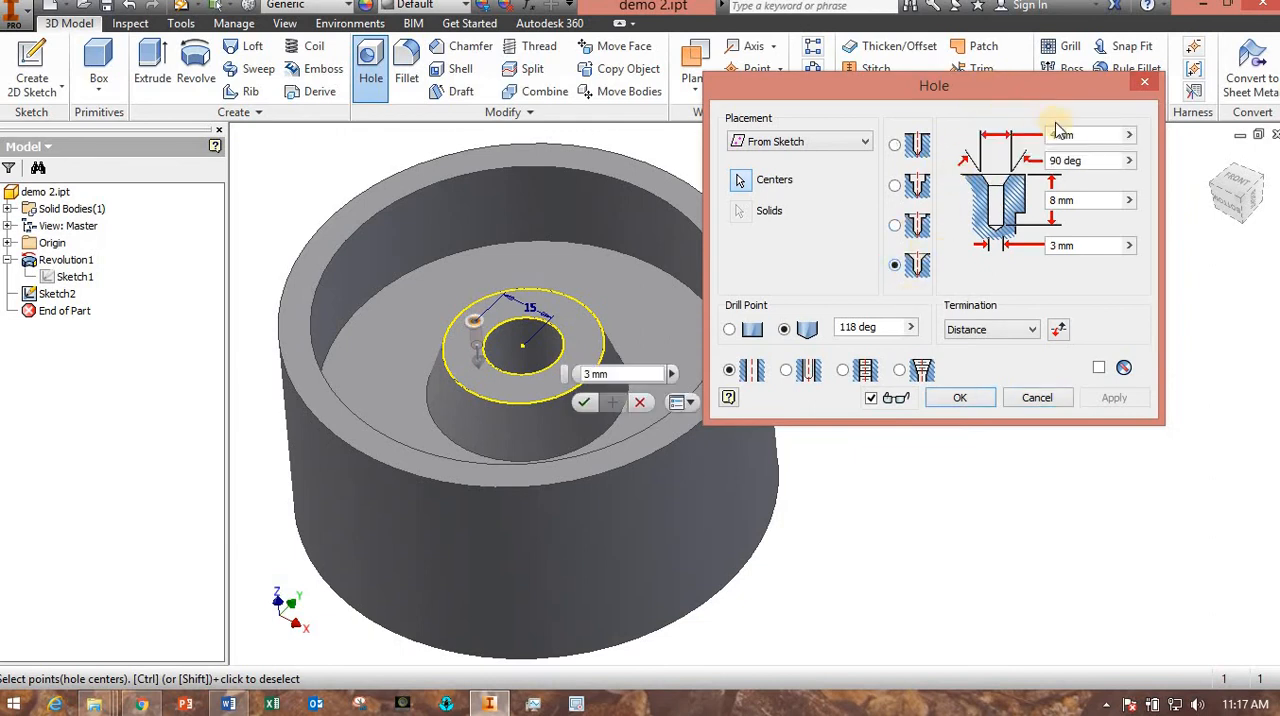
click(1101, 135)
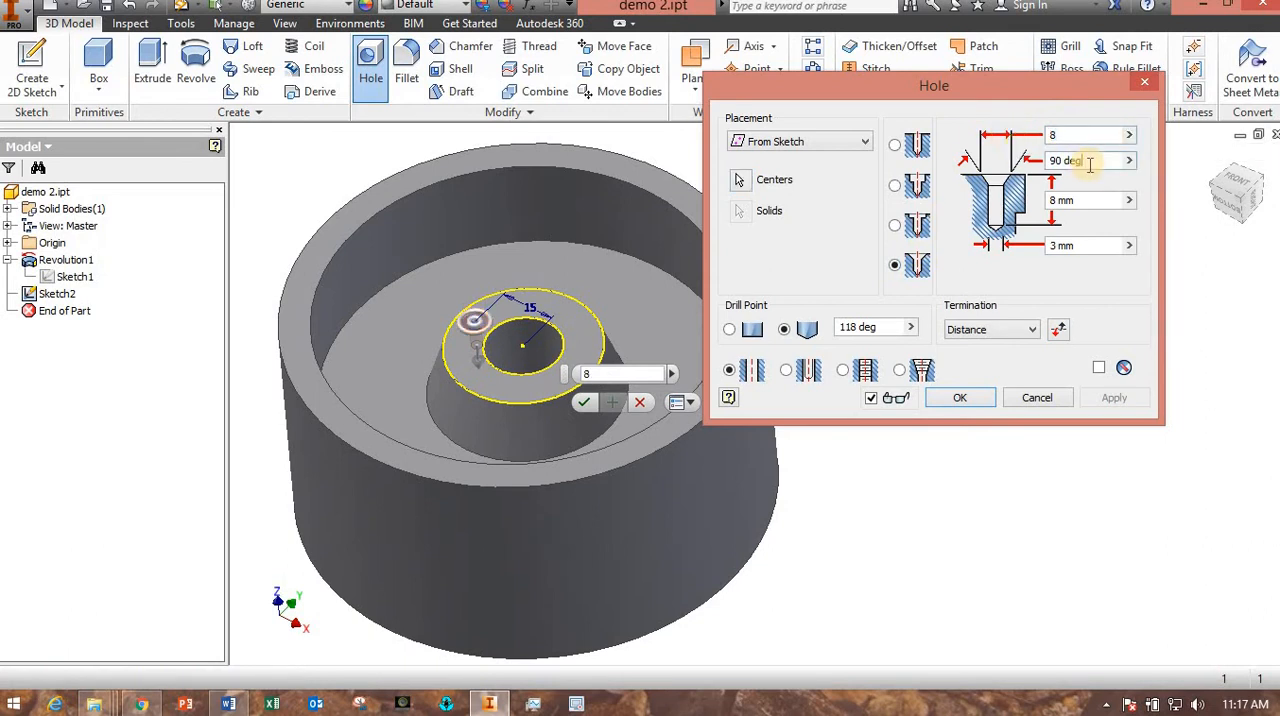
click(1060, 201)
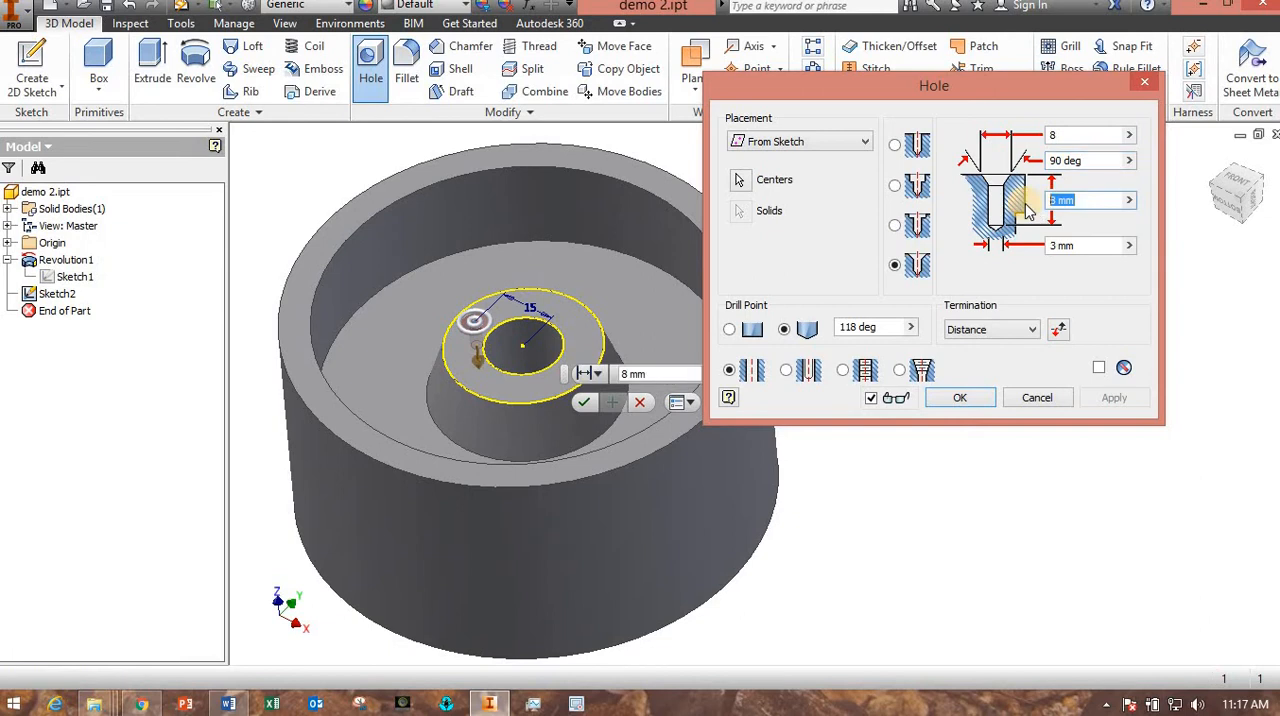
text(10)
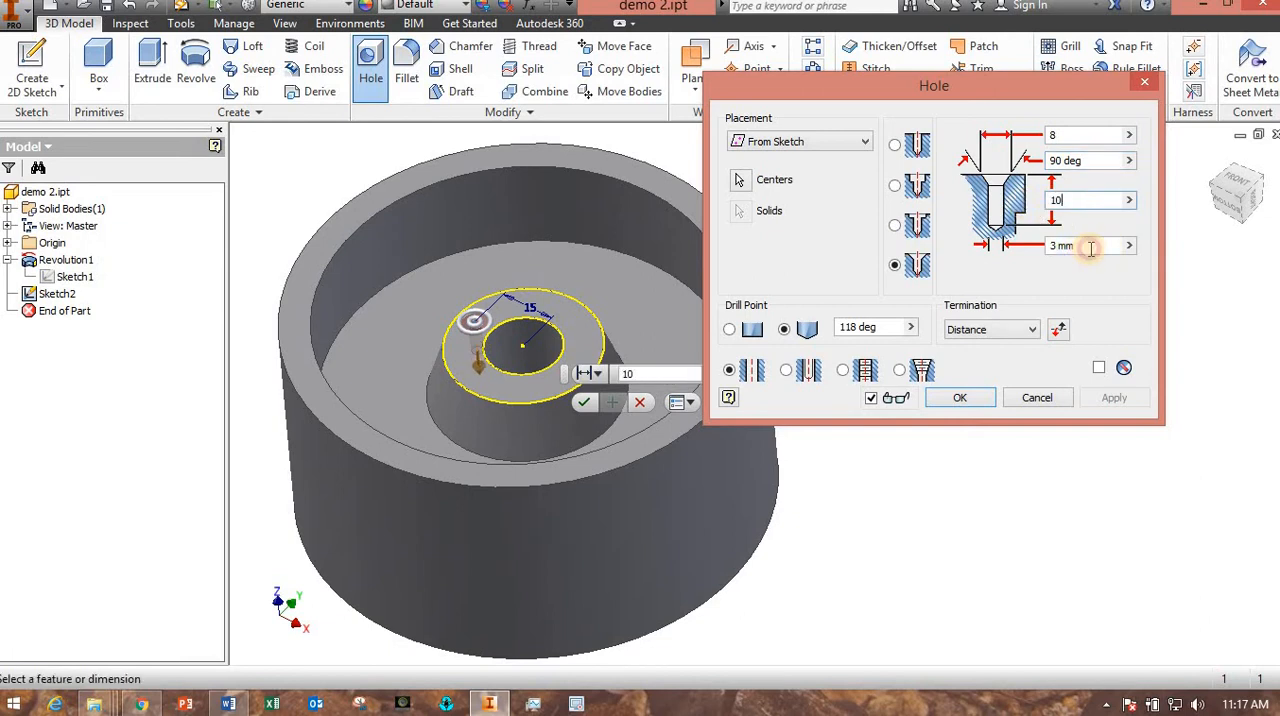
click(1080, 246)
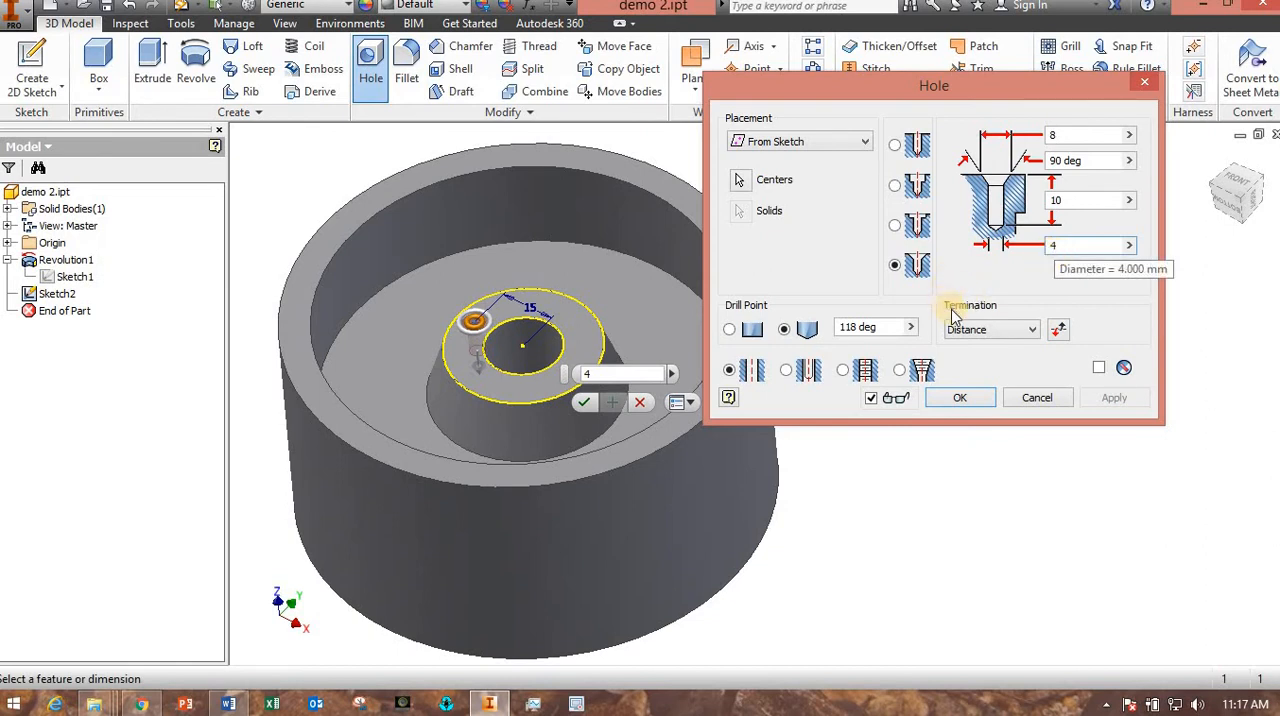
click(1062, 200)
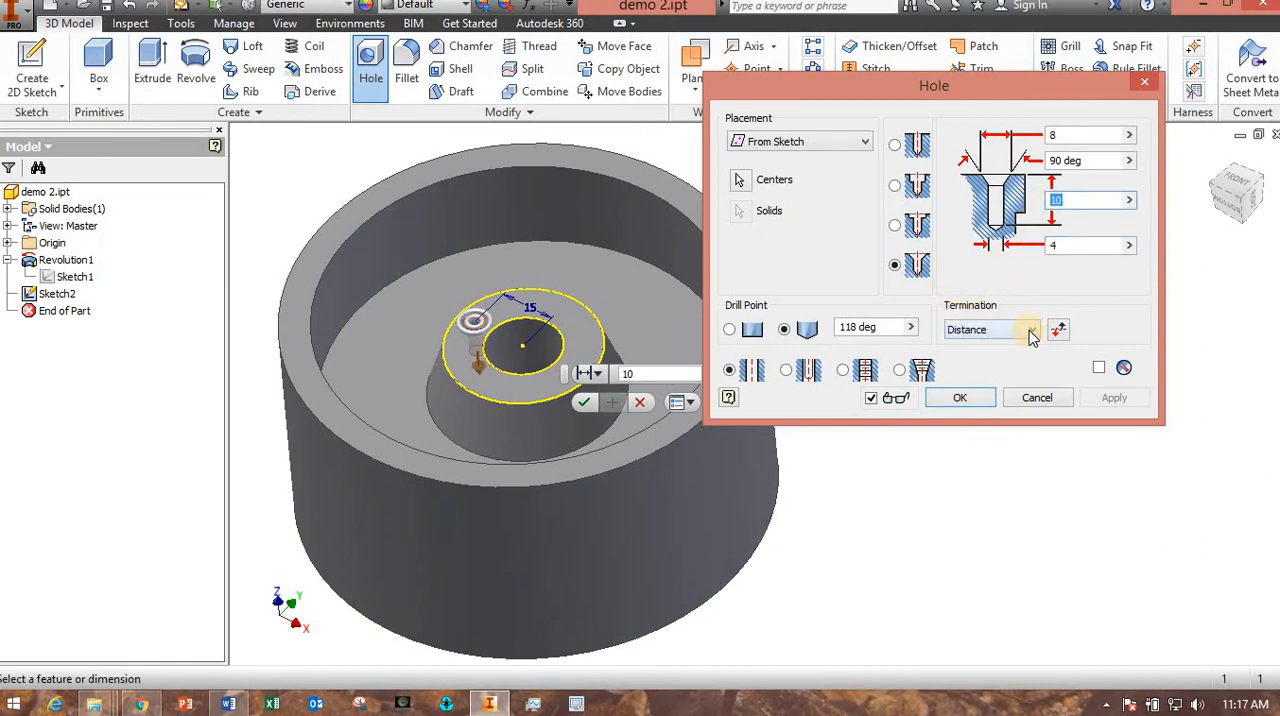
Try the Through All termination for the hole, inspect the preview, and restore the Distance termination.
click(1031, 331)
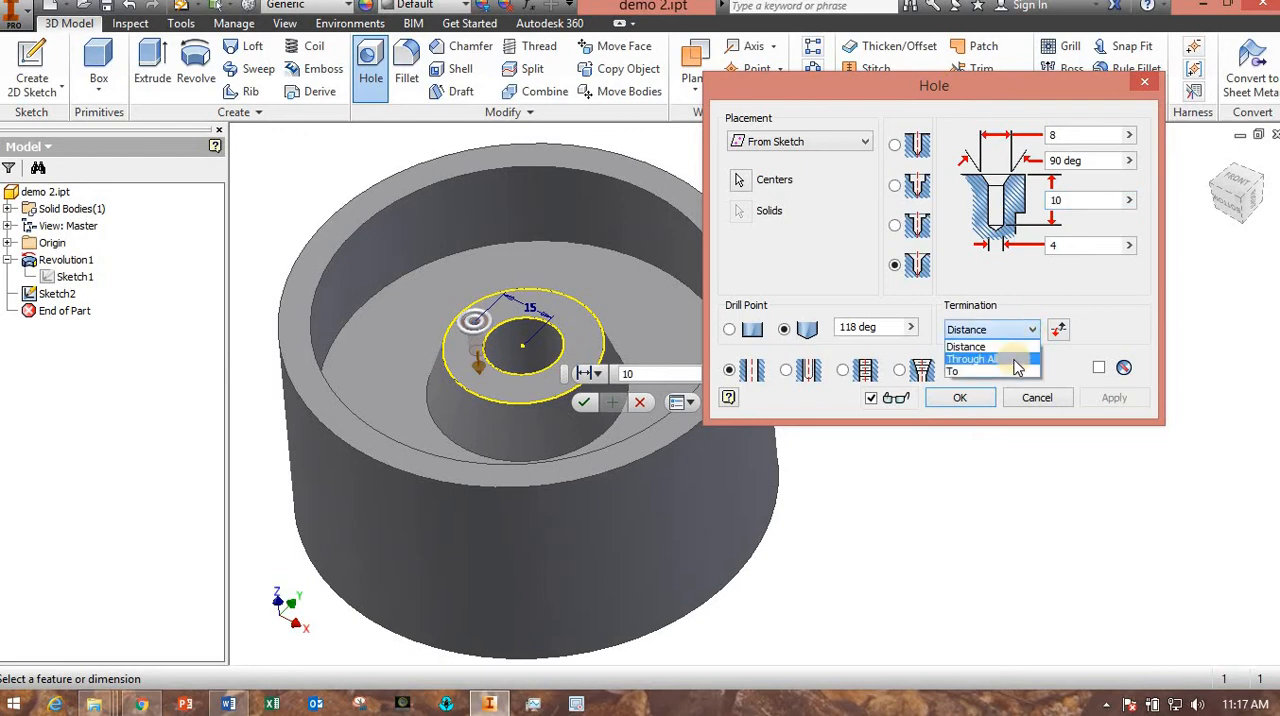
click(1015, 360)
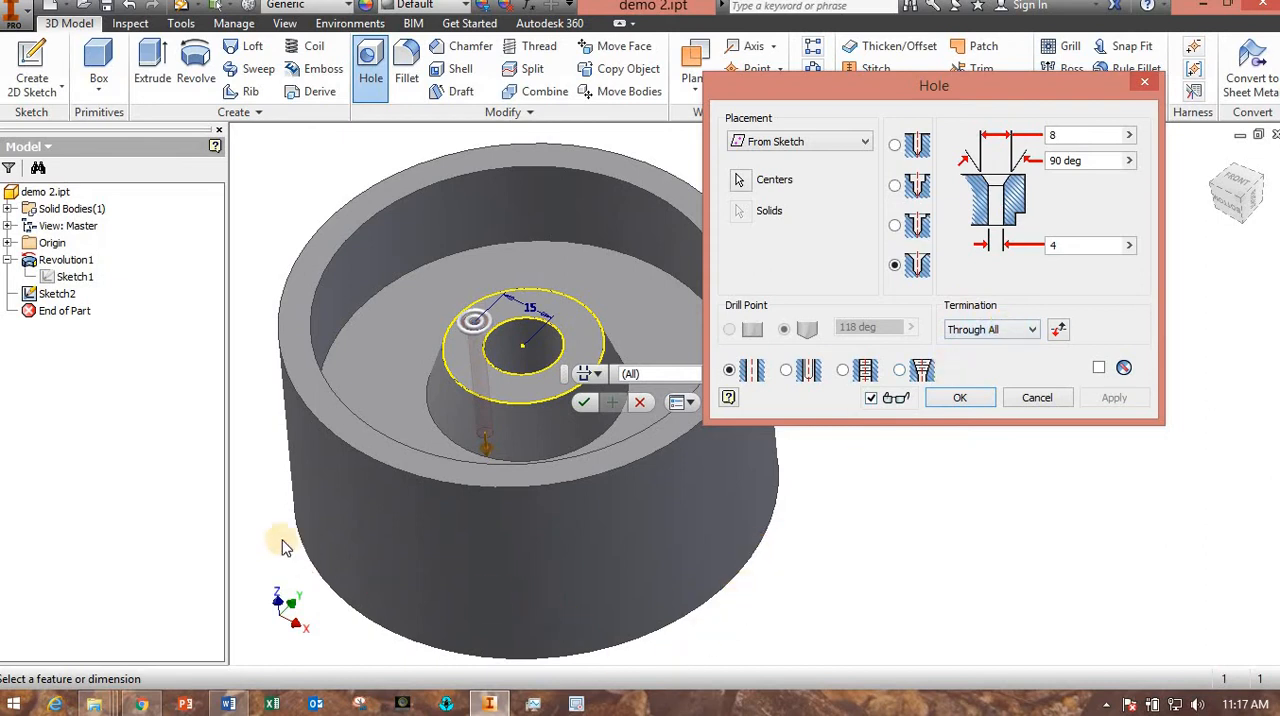
shift+middle_drag(274, 531, 323, 553)
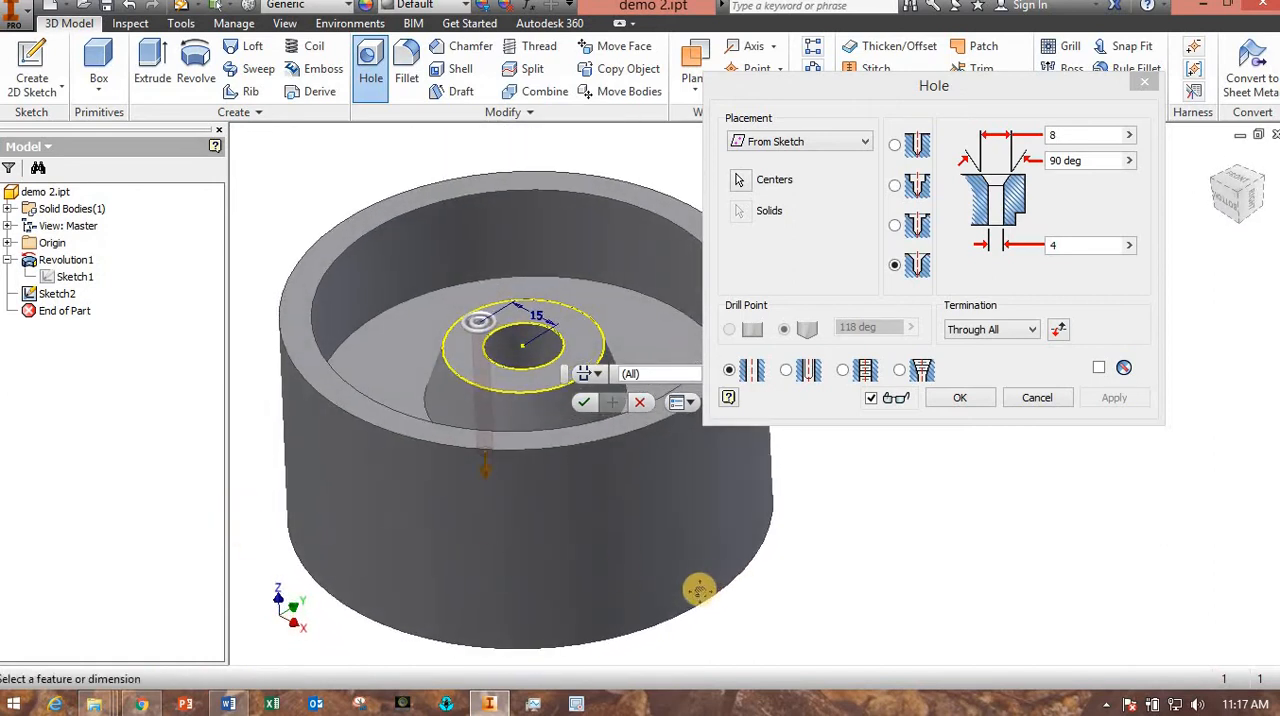
middle_drag(738, 582, 702, 590)
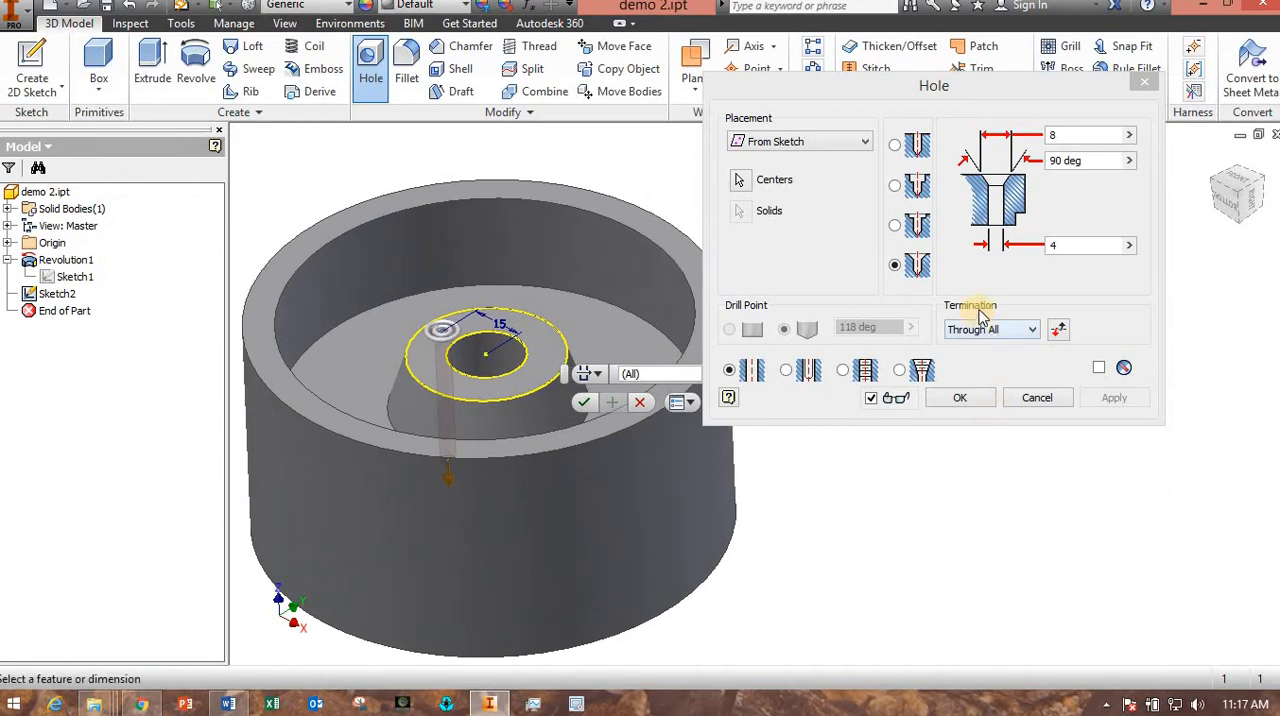
click(1019, 334)
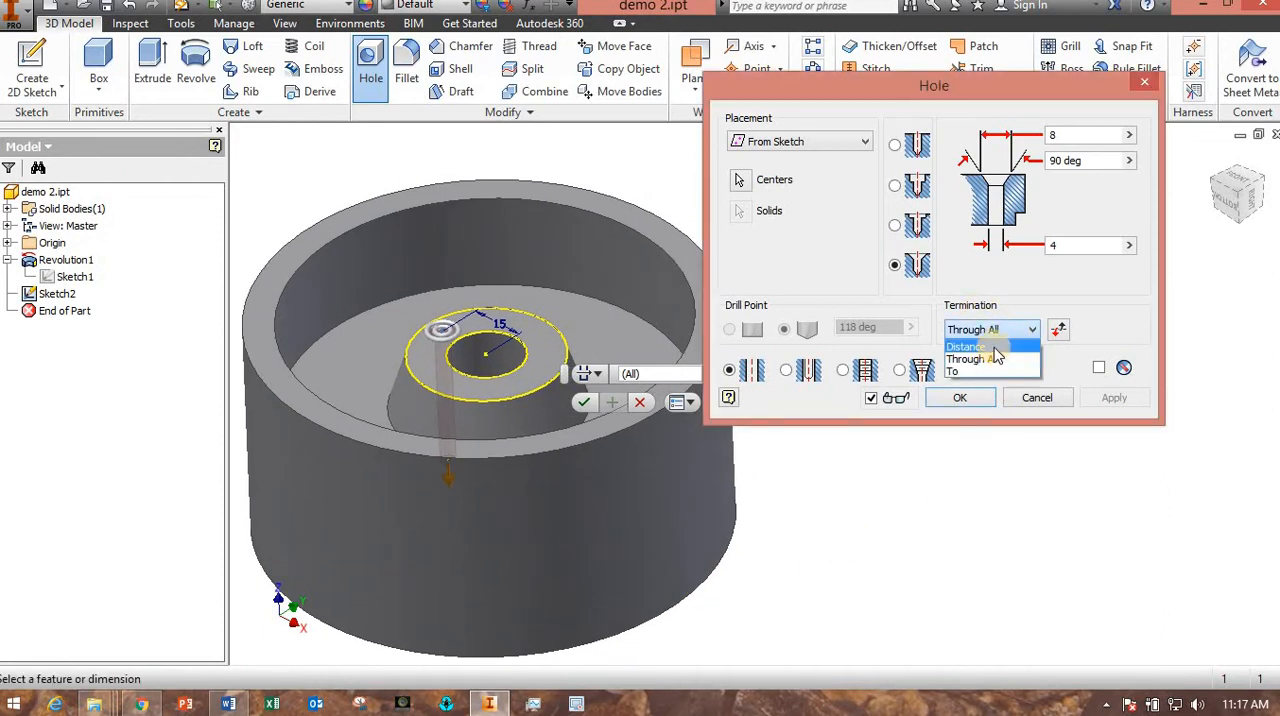
click(992, 347)
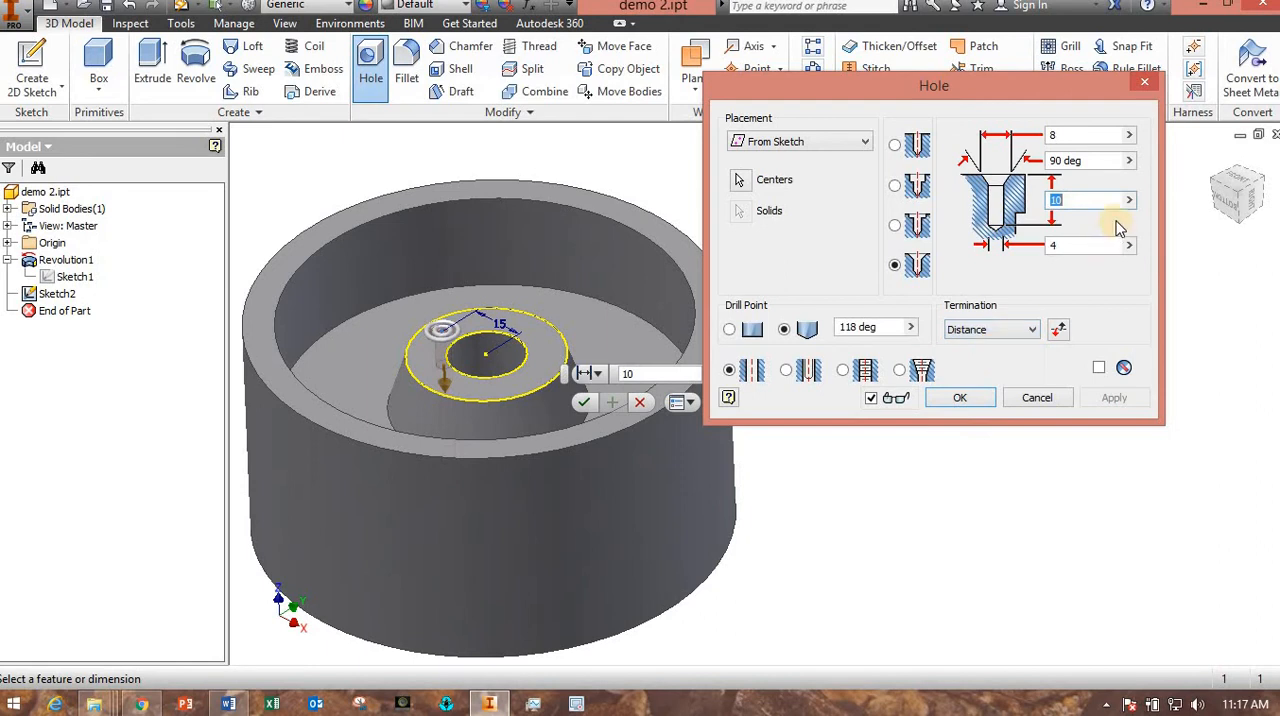
Make the countersunk hole tapped with an ANSI Metric M Profile thread, size 4, designation M4x0.7, class 6H, and create it.
double_click(1073, 200)
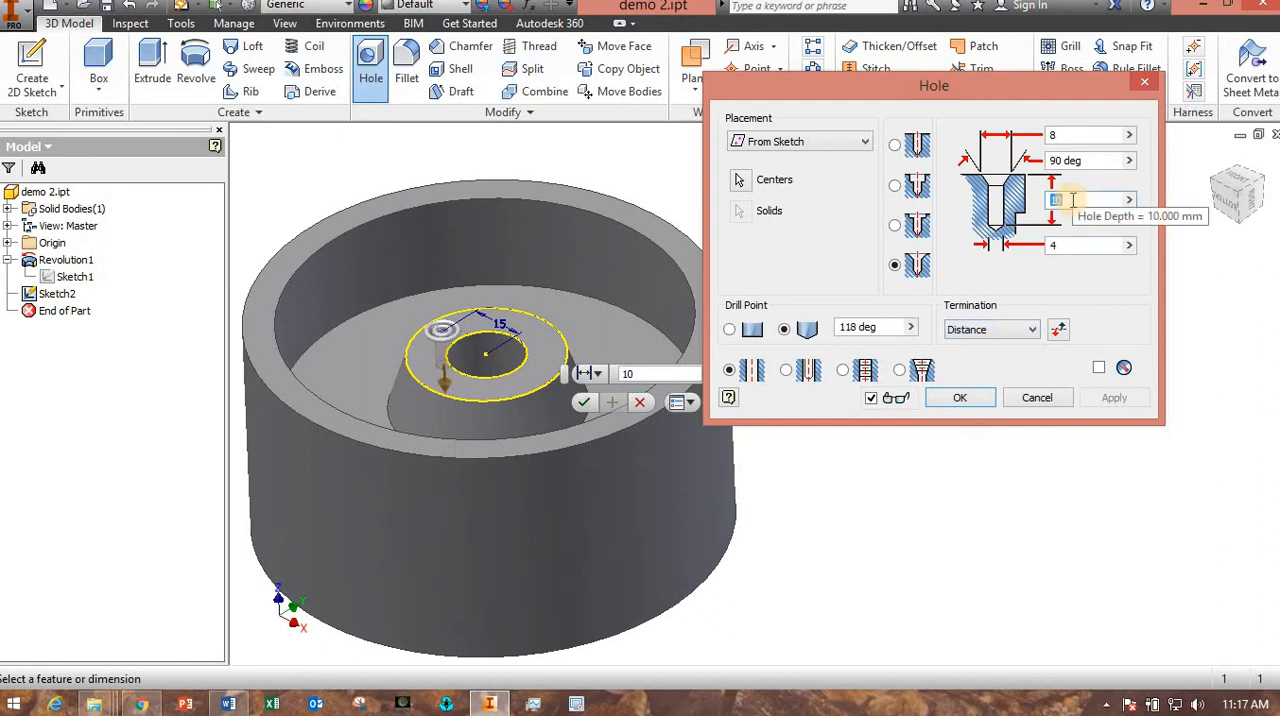
click(845, 371)
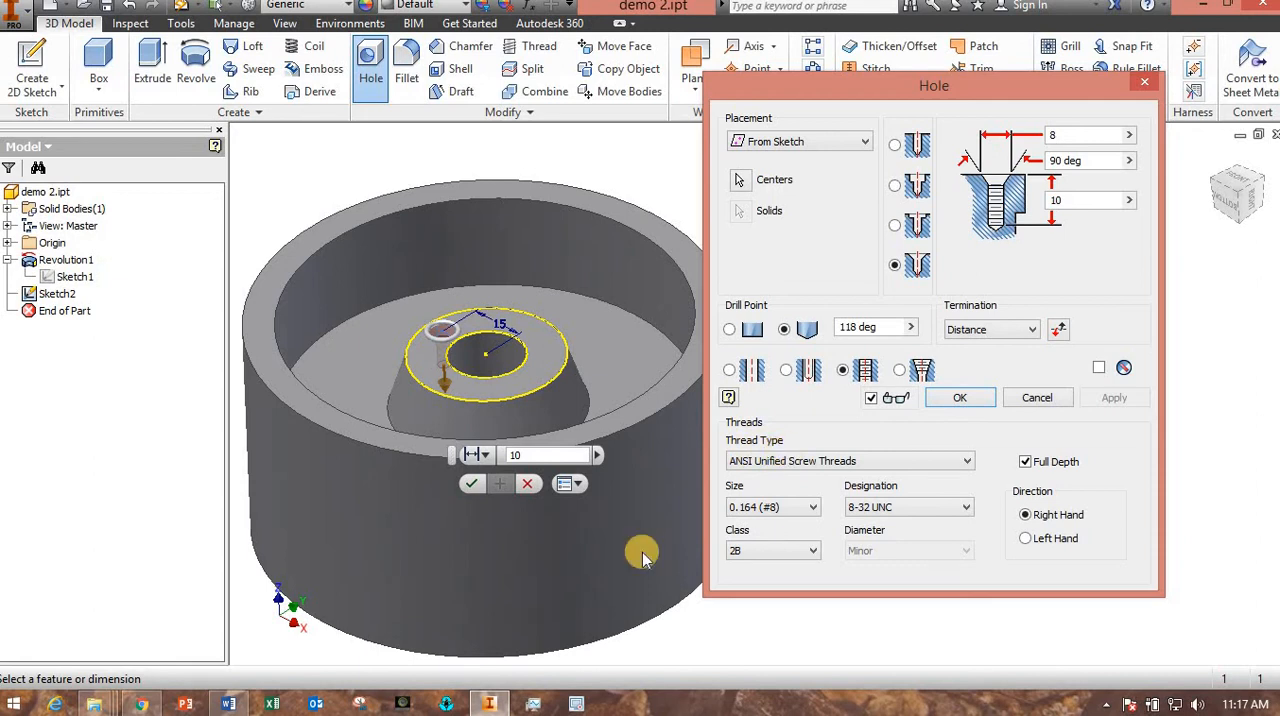
click(230, 704)
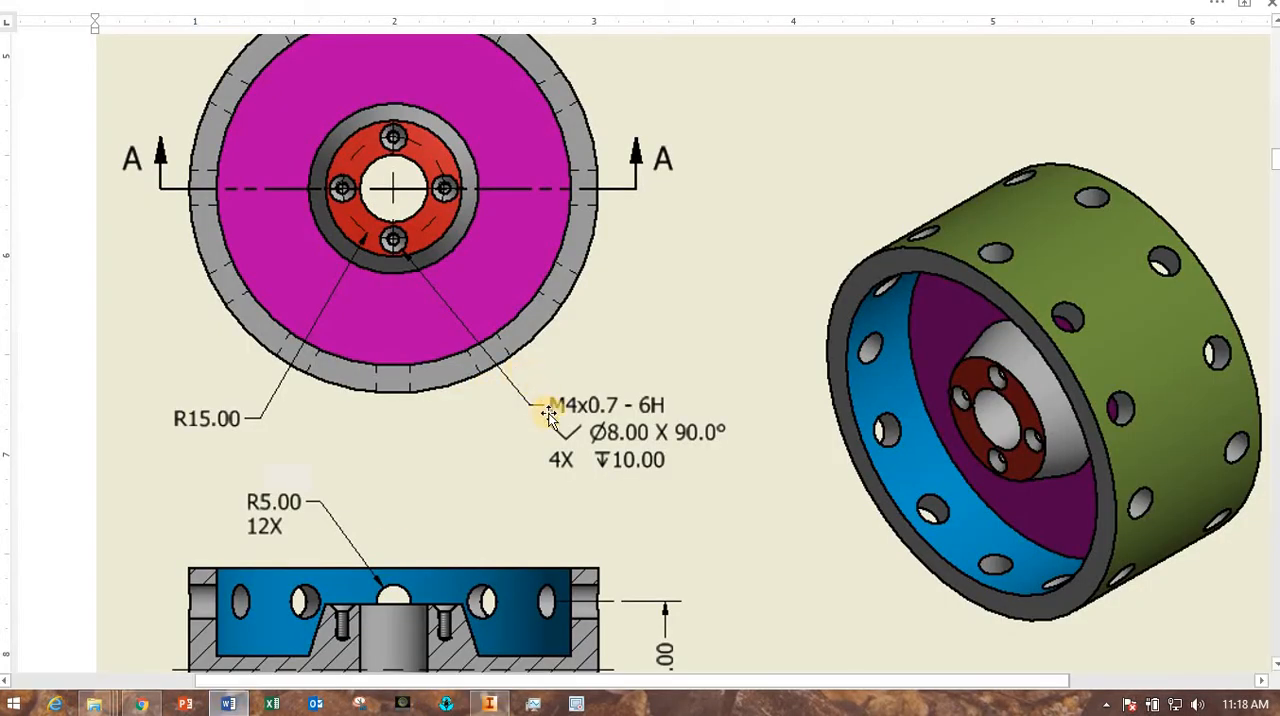
click(489, 704)
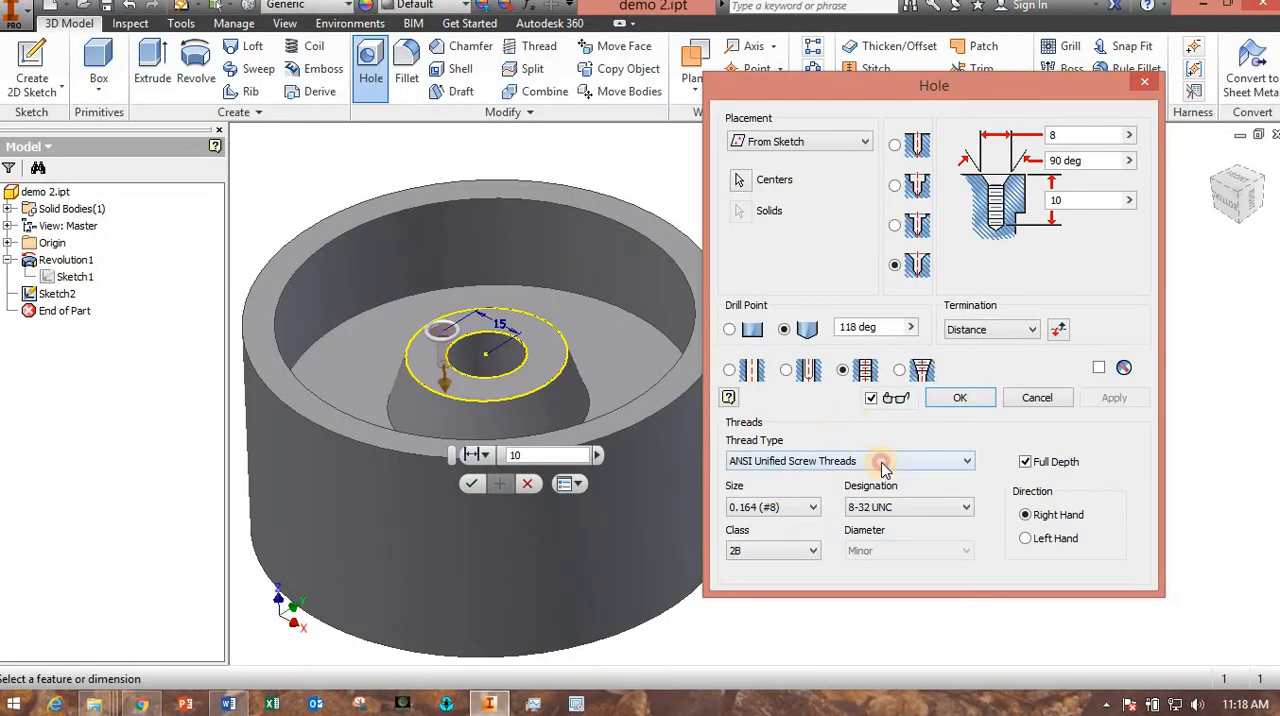
click(883, 466)
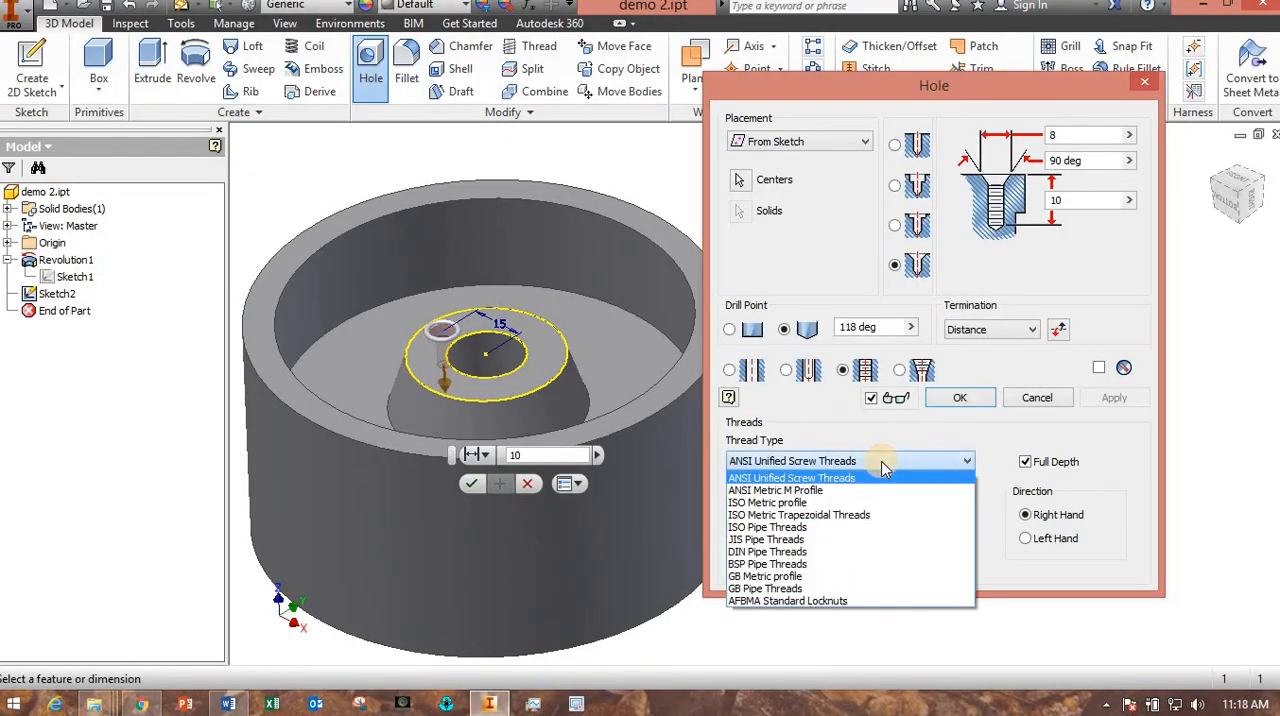
click(778, 491)
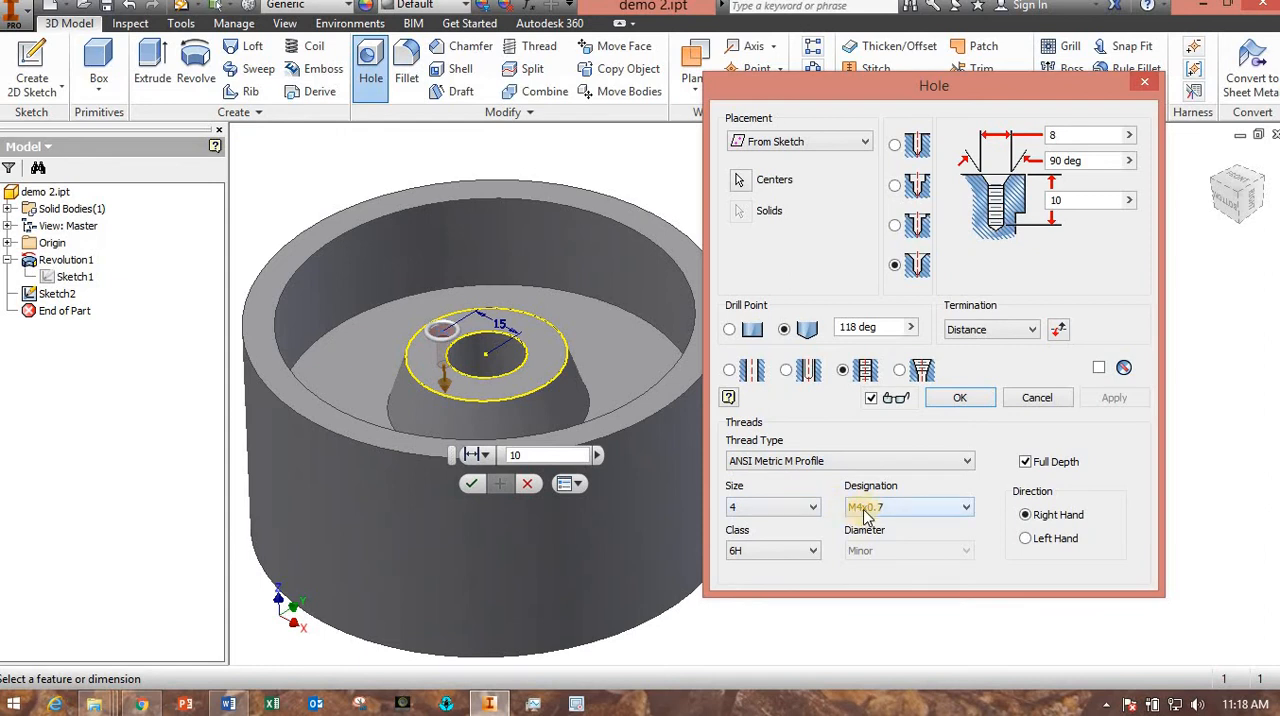
click(980, 404)
Inspect the threaded countersunk hole on the hub up close and from the side of the wheel.
middle_drag(781, 534, 998, 535)
shift+middle_drag(900, 506, 890, 538)
scroll(659, 355, down, 5)
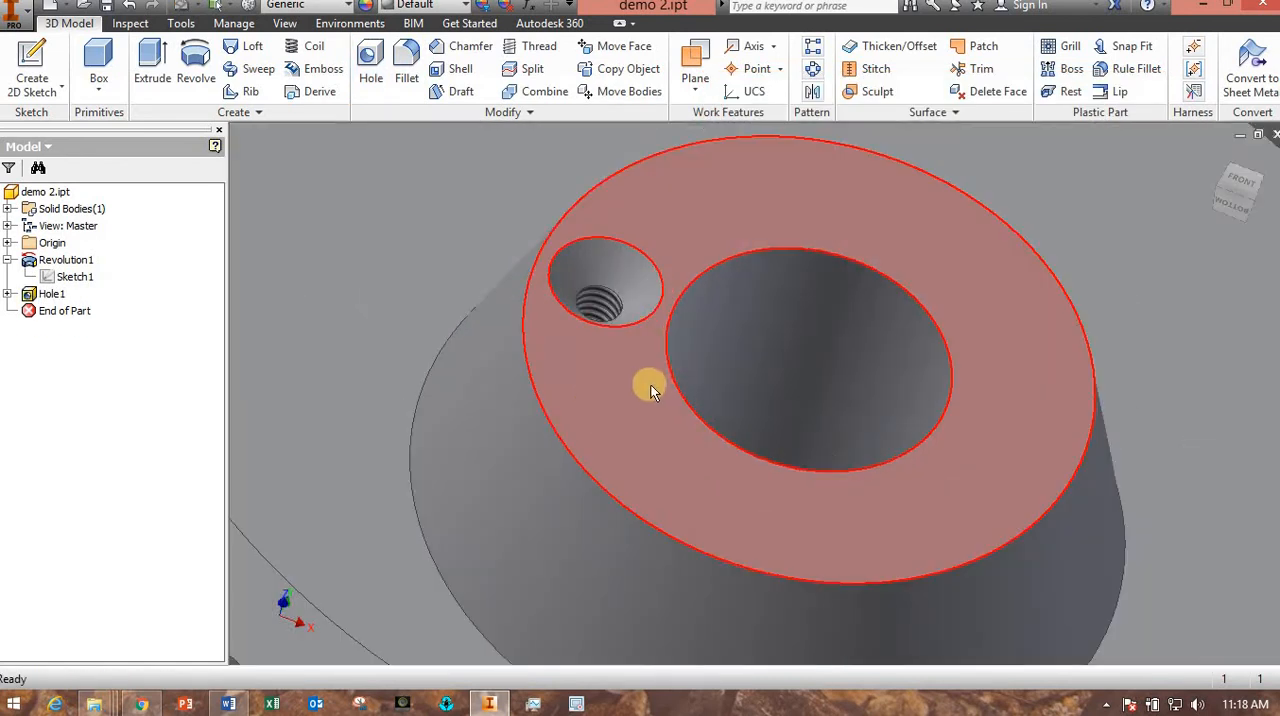
scroll(652, 388, up, 4)
scroll(818, 442, up, 5)
shift+middle_drag(863, 460, 826, 350)
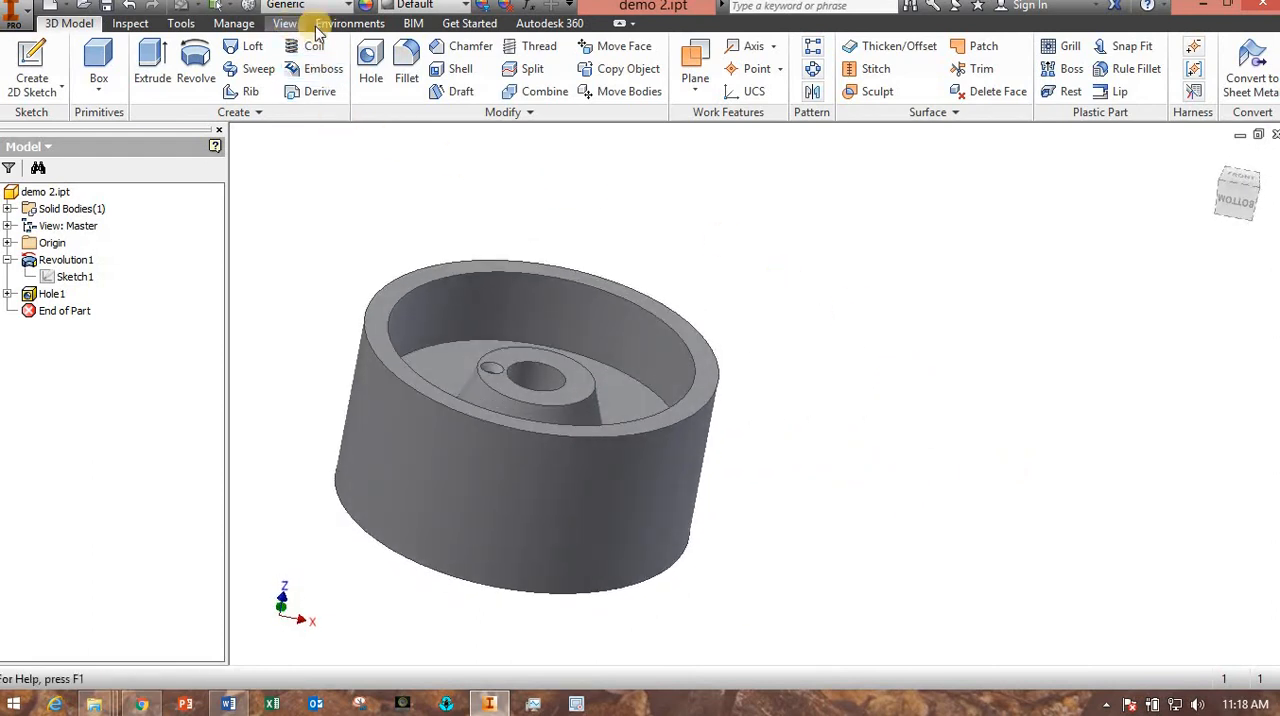
Show a half section view of the wheel cut at the XZ Plane.
click(288, 24)
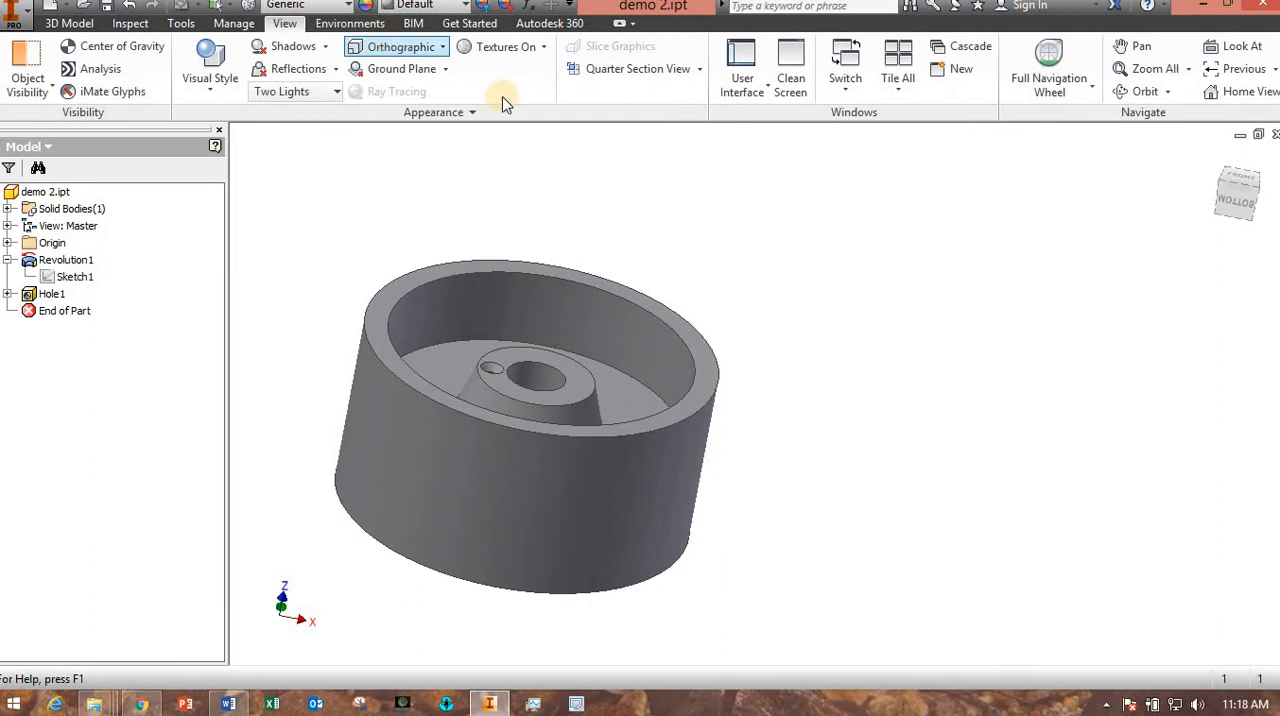
click(703, 69)
click(657, 134)
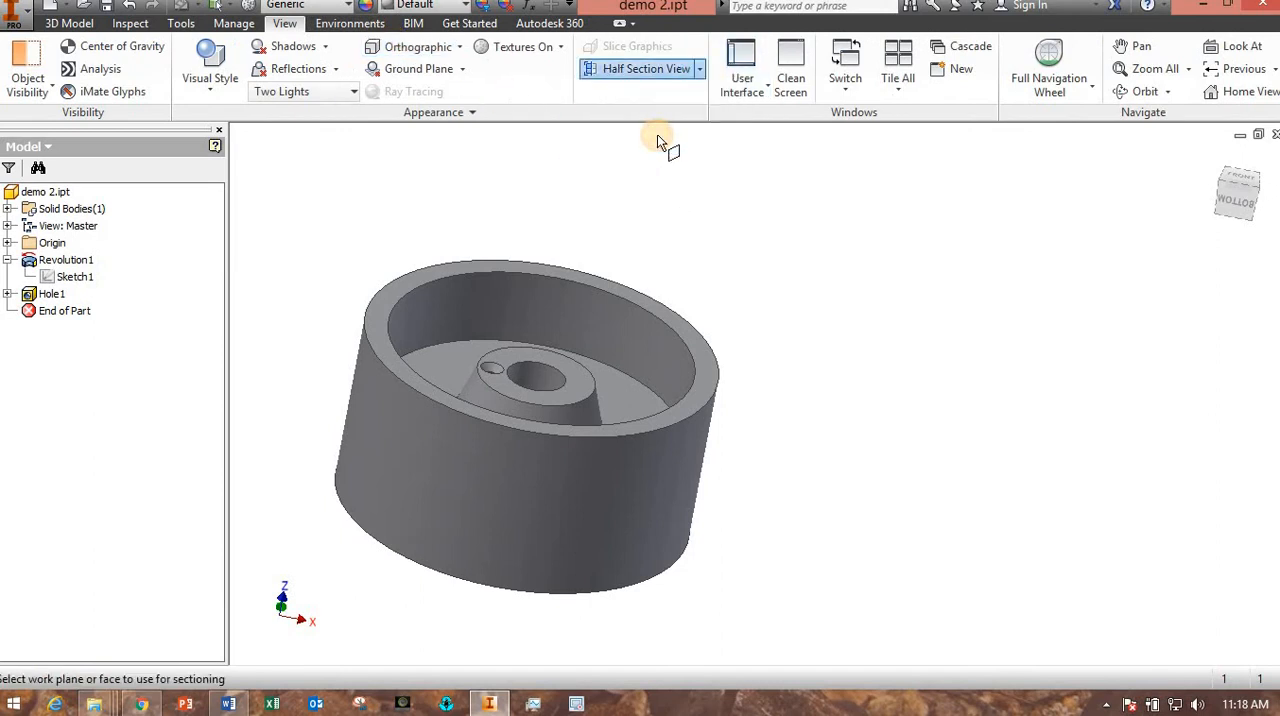
click(7, 243)
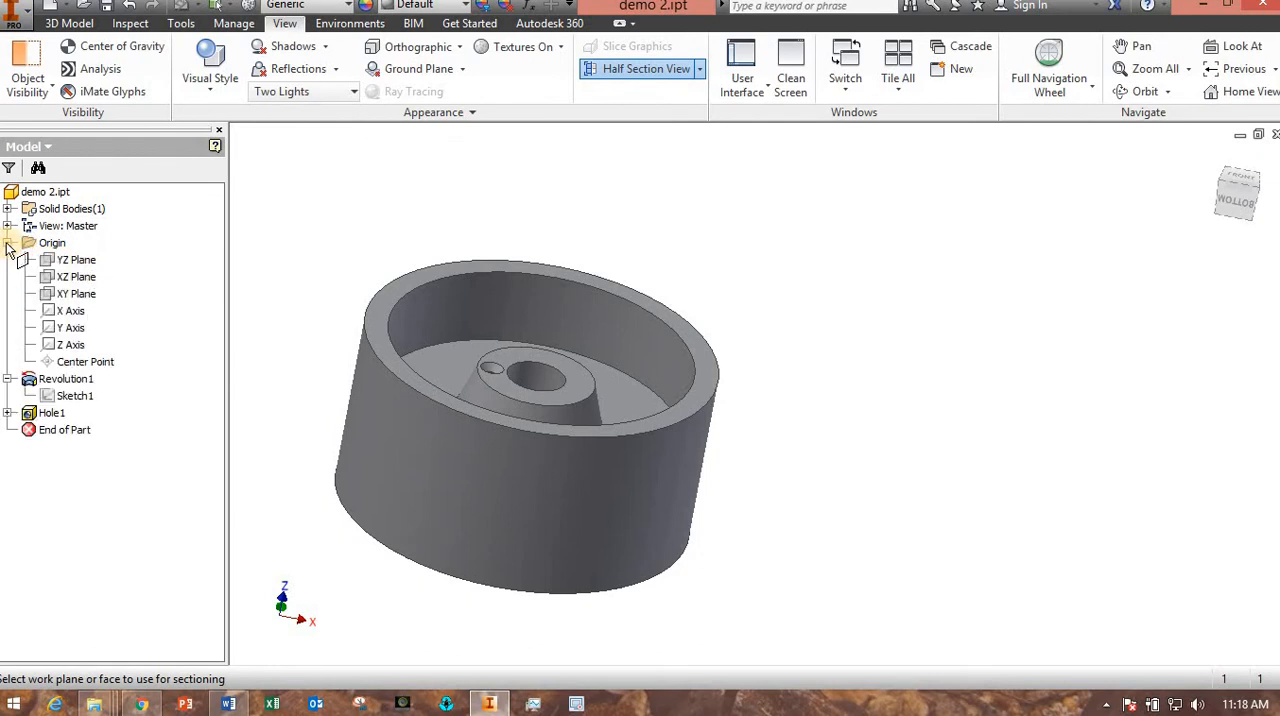
click(75, 277)
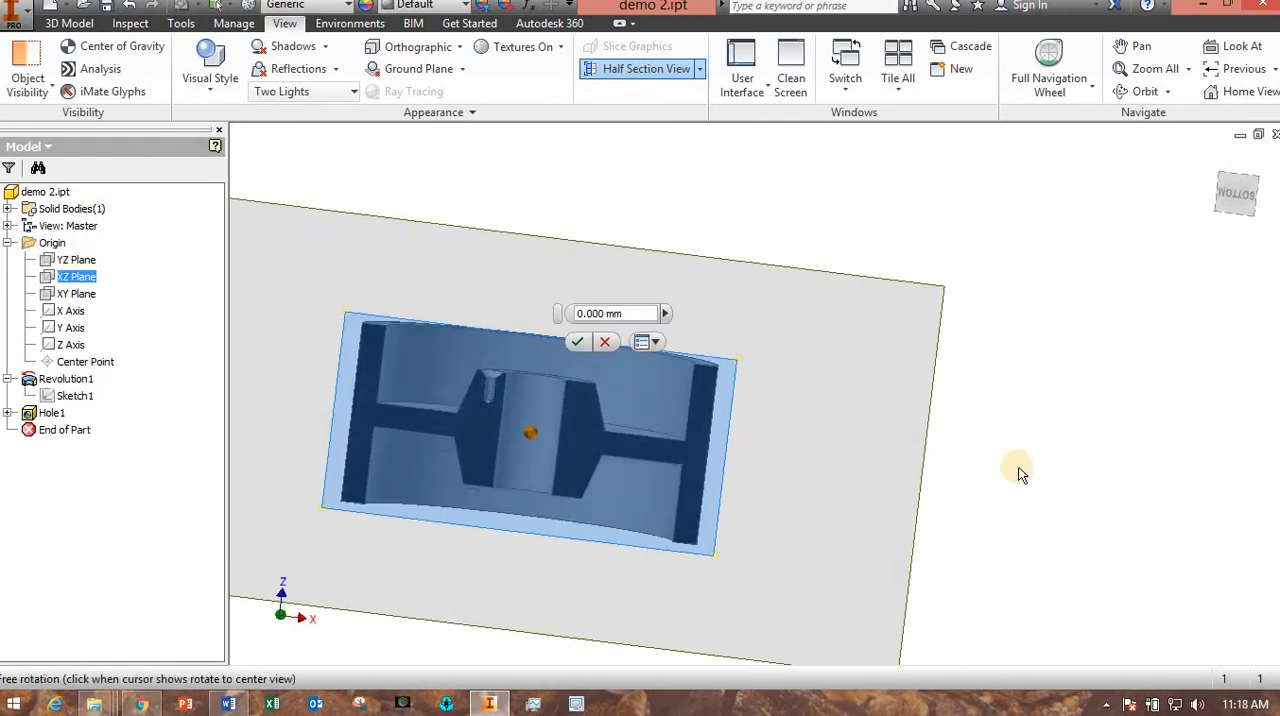
Inspect the threaded countersunk hole's profile in the section and cancel the section view.
scroll(483, 388, up, 5)
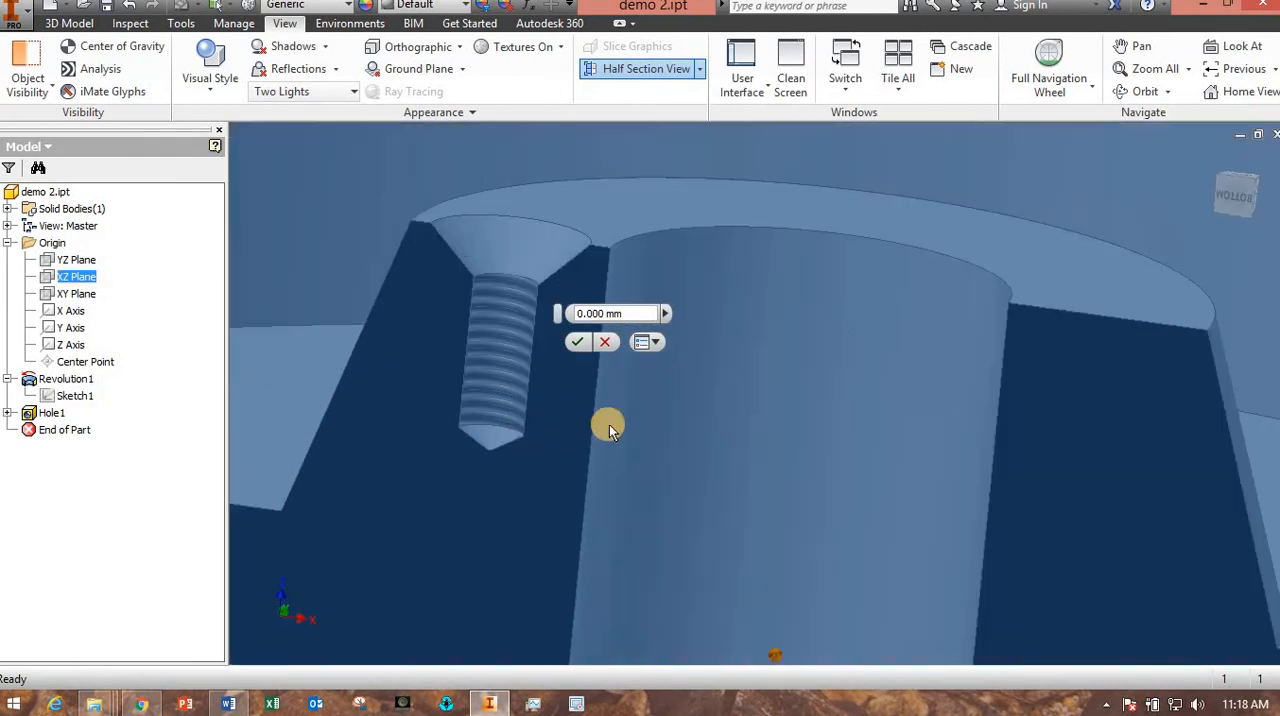
shift+middle_drag(609, 424, 601, 539)
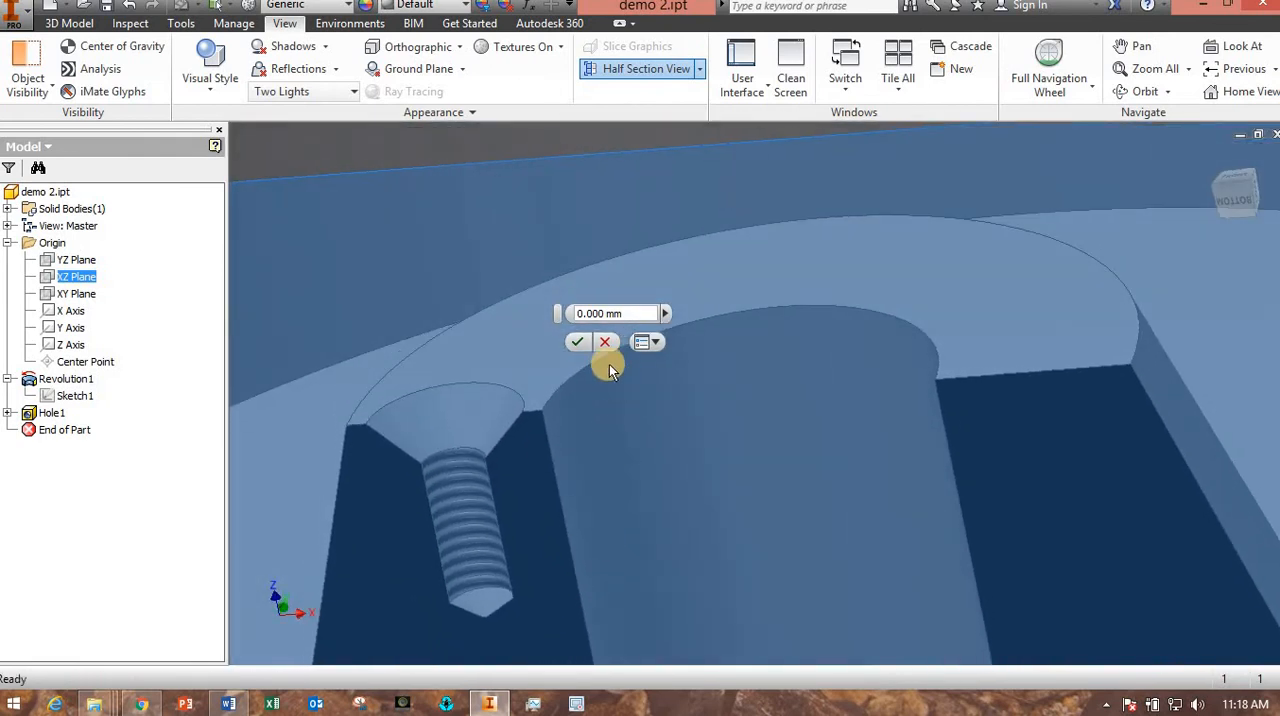
click(604, 344)
shift+middle_drag(649, 479, 674, 517)
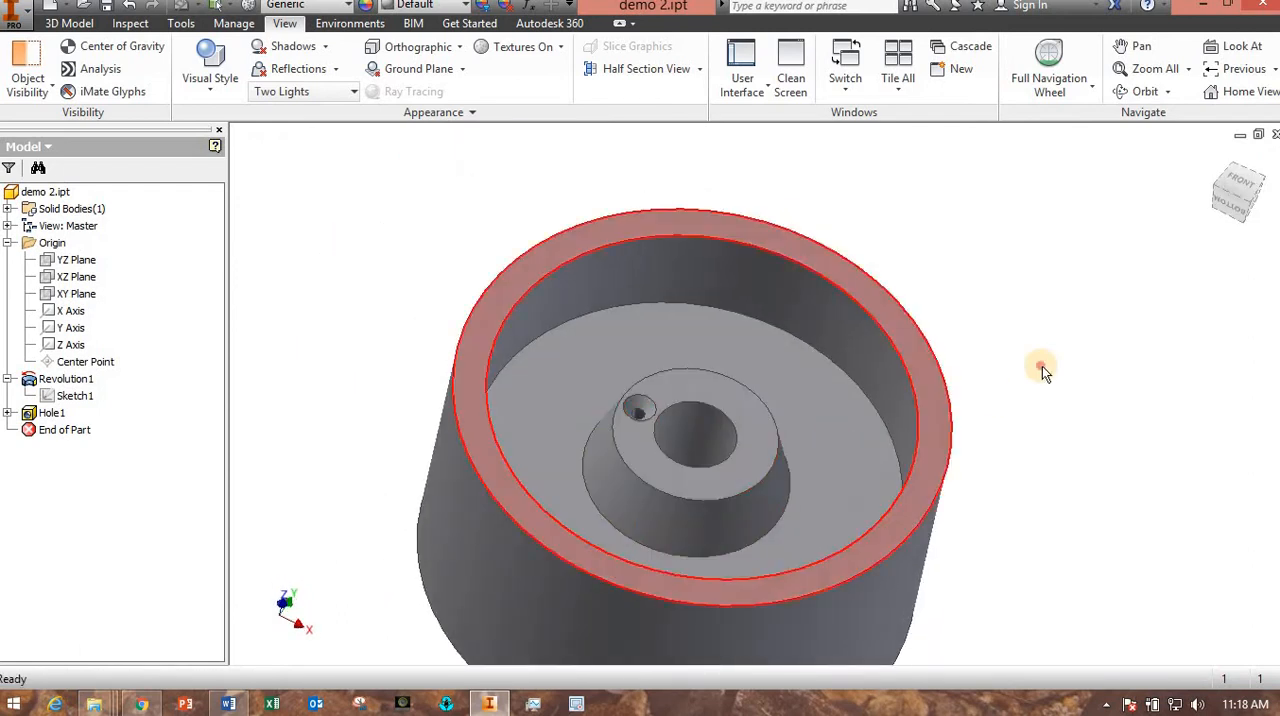
Create a circular pattern of the countersunk tapped hole around the hub bore's axis with 4 occurrences over 360 deg.
click(69, 23)
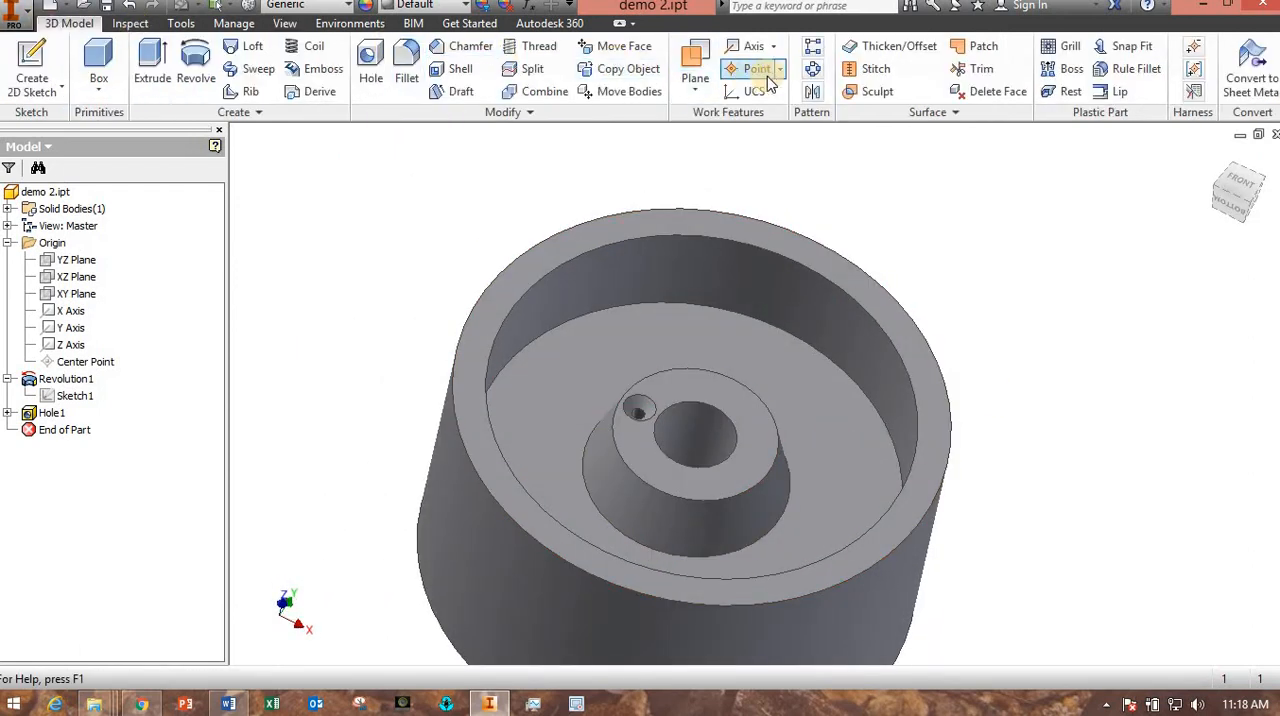
click(816, 69)
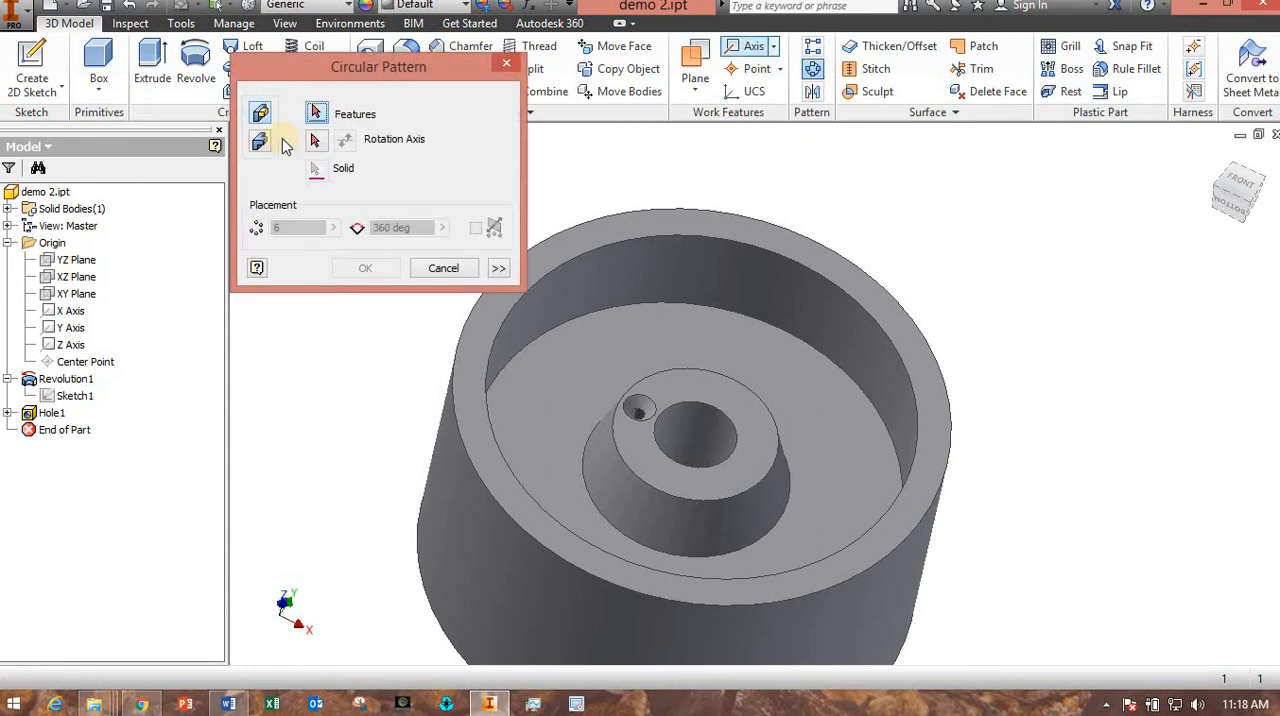
click(62, 414)
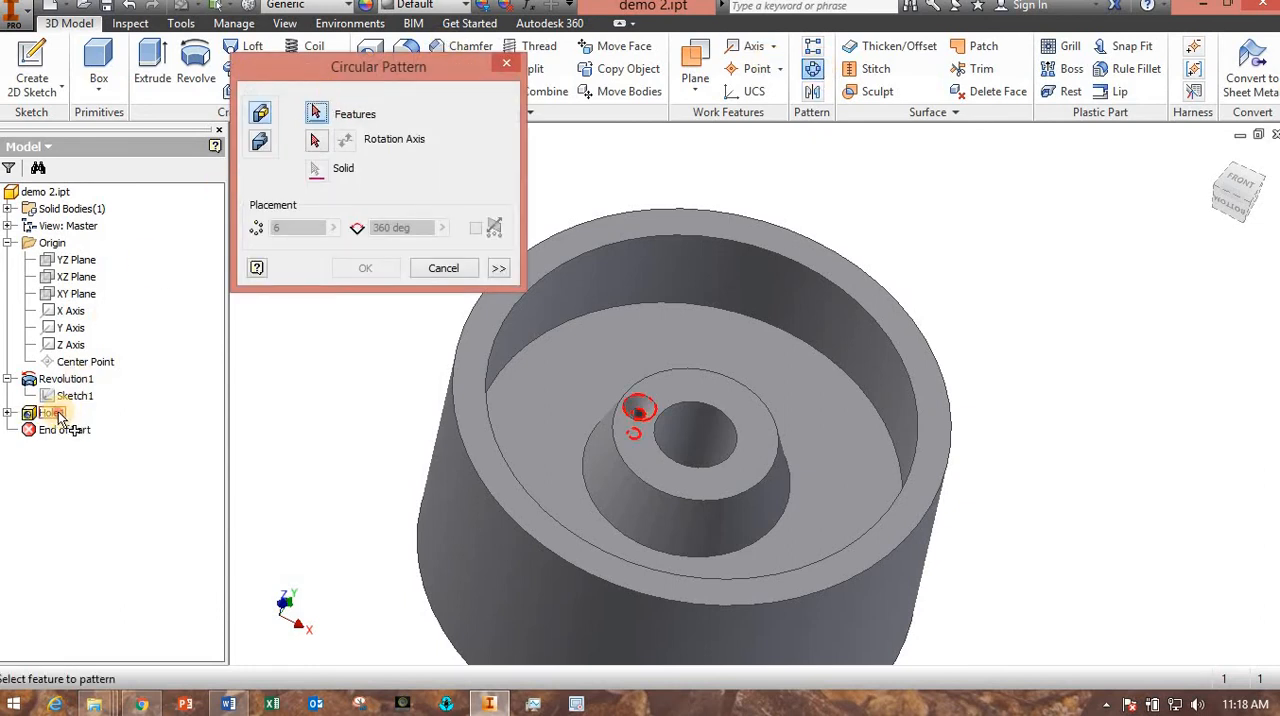
click(316, 145)
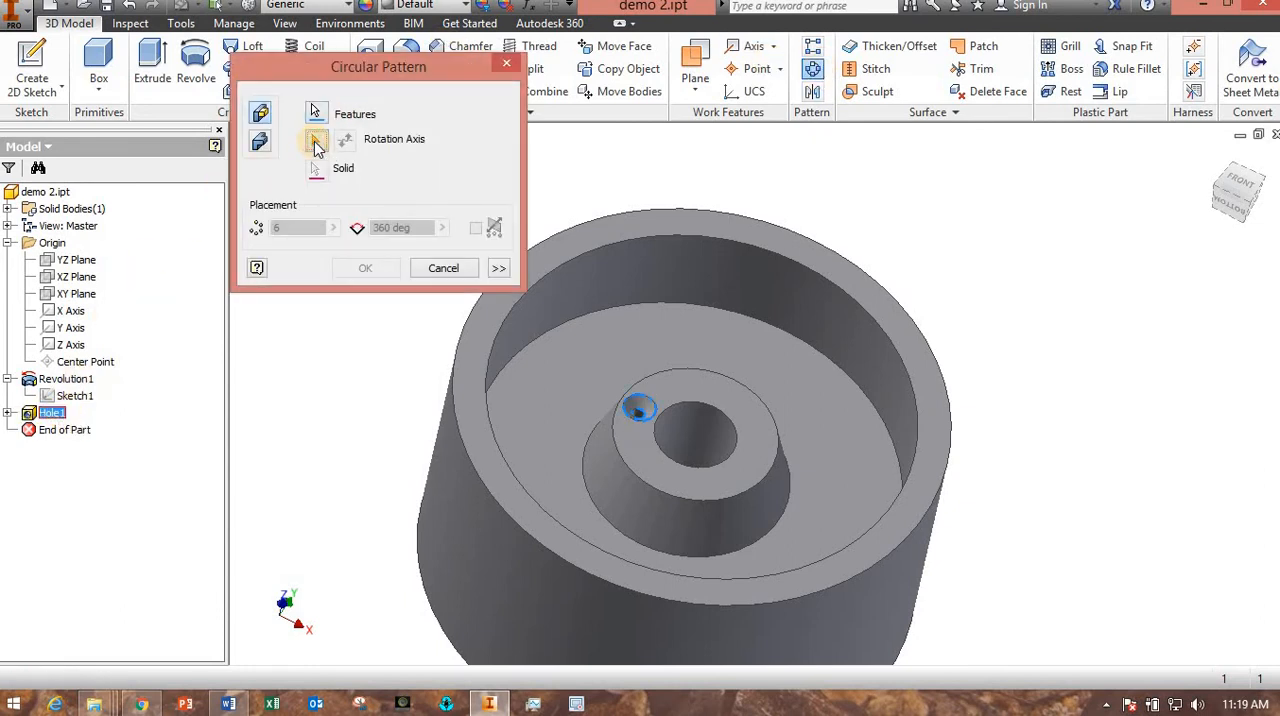
middle_drag(317, 413, 257, 343)
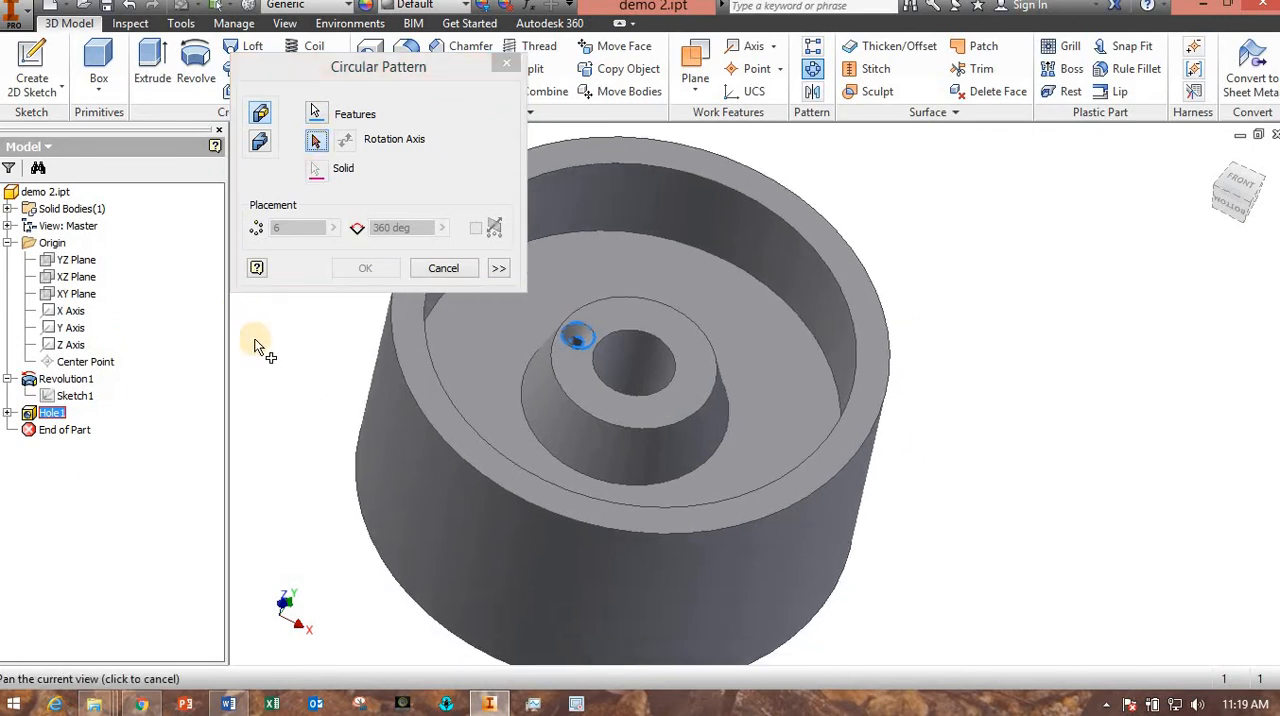
click(653, 370)
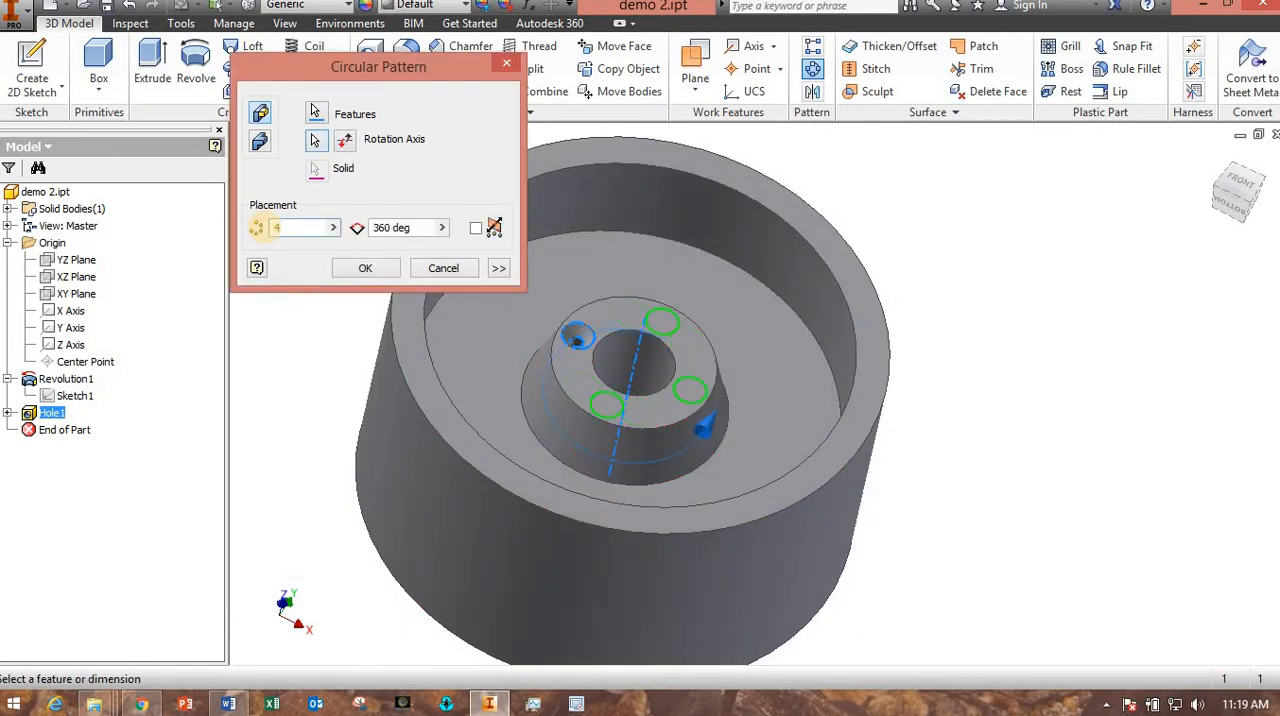
click(365, 268)
shift+middle_drag(294, 383, 178, 391)
drag(291, 401, 370, 408)
key(Escape)
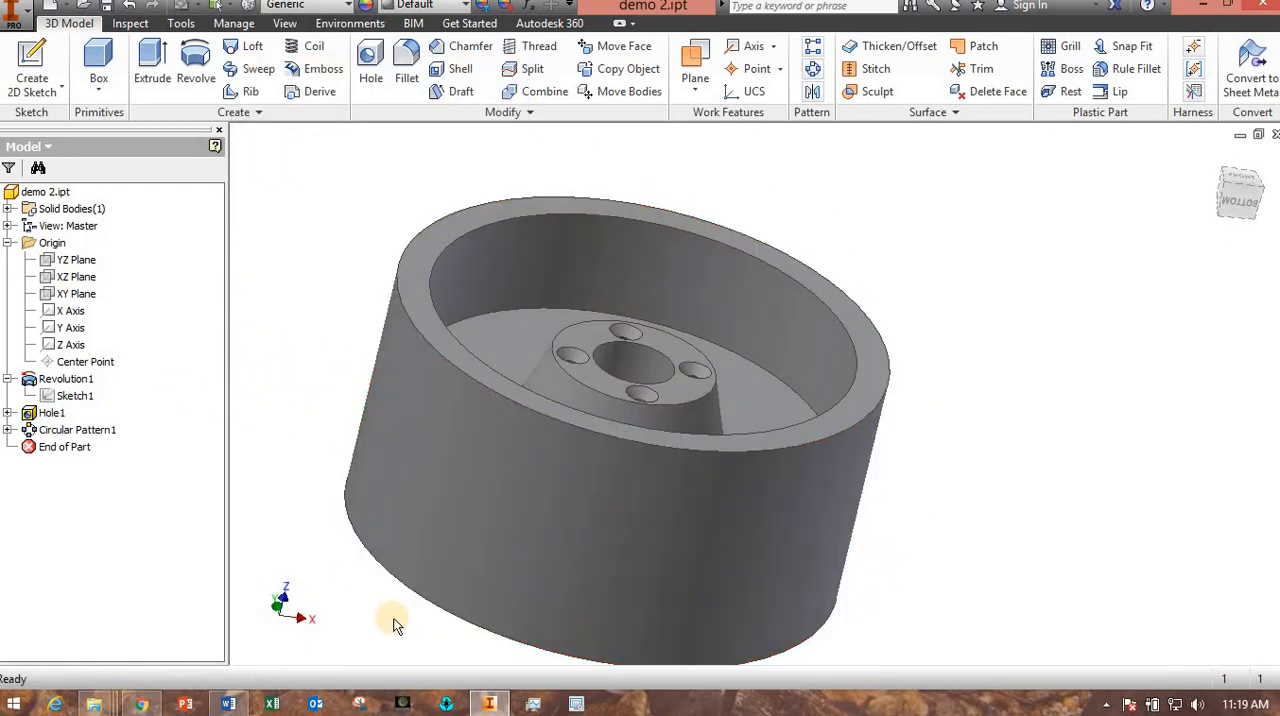
Switch to the Word document, examine the rim hole callouts in Section A-A, and return to Inventor.
click(228, 704)
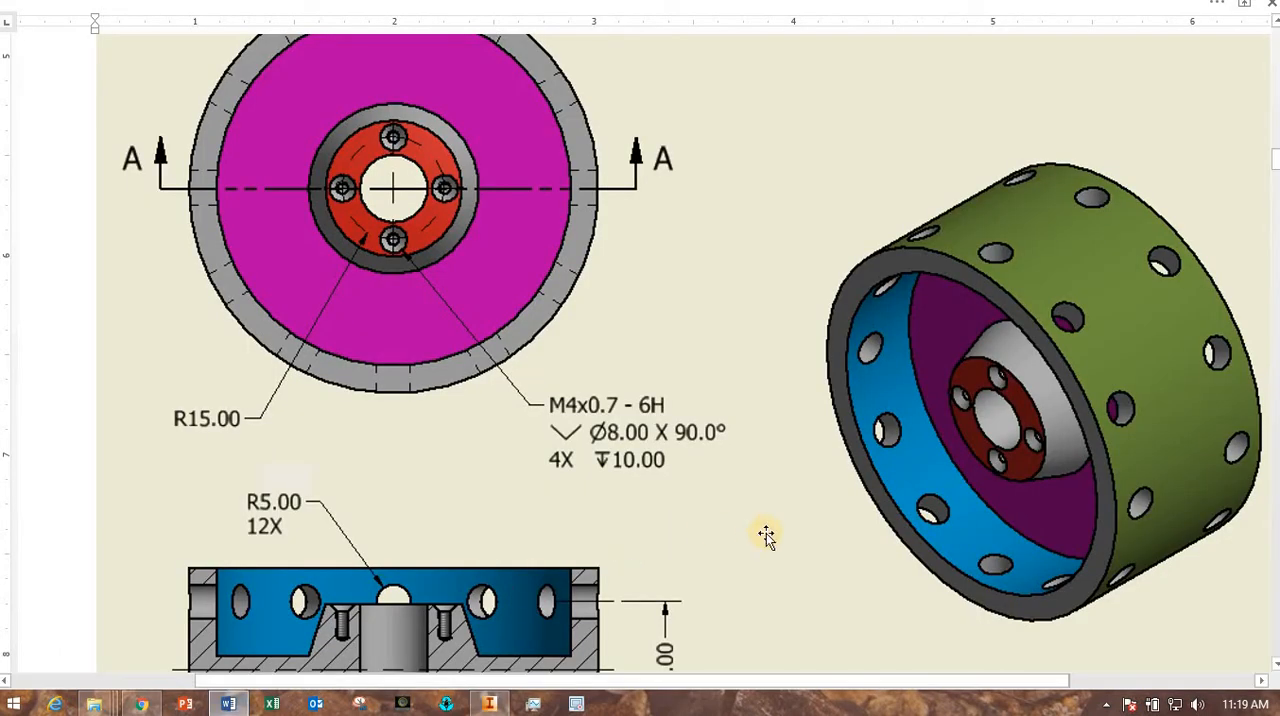
scroll(765, 537, down, 5)
scroll(937, 420, up, 2)
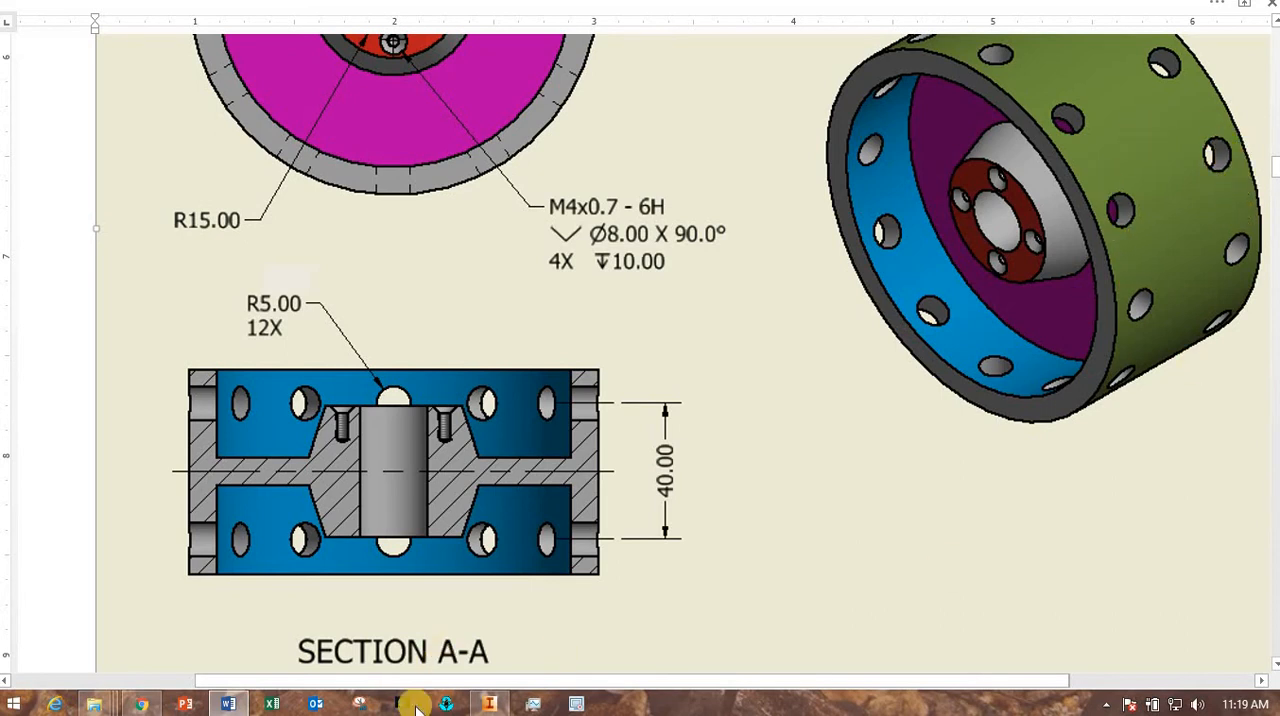
click(489, 704)
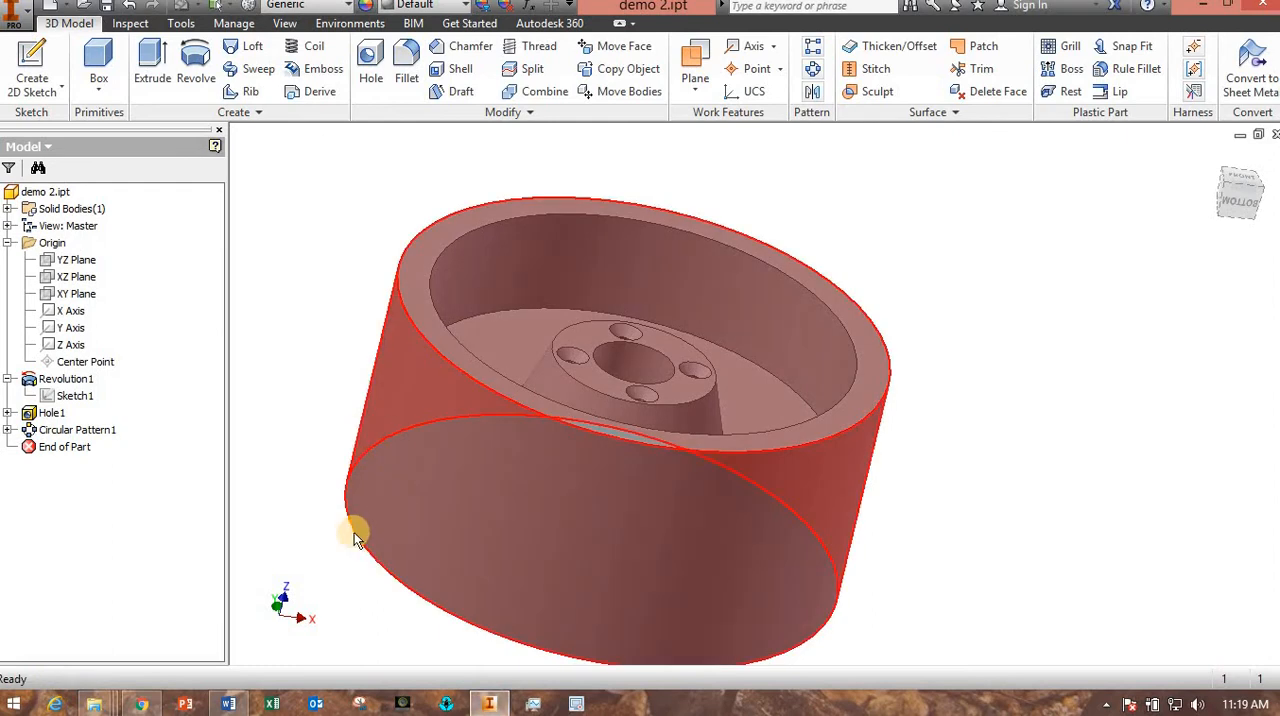
Try to start a 2D sketch on the wheel's curved outer face.
shift+middle_drag(306, 449, 397, 483)
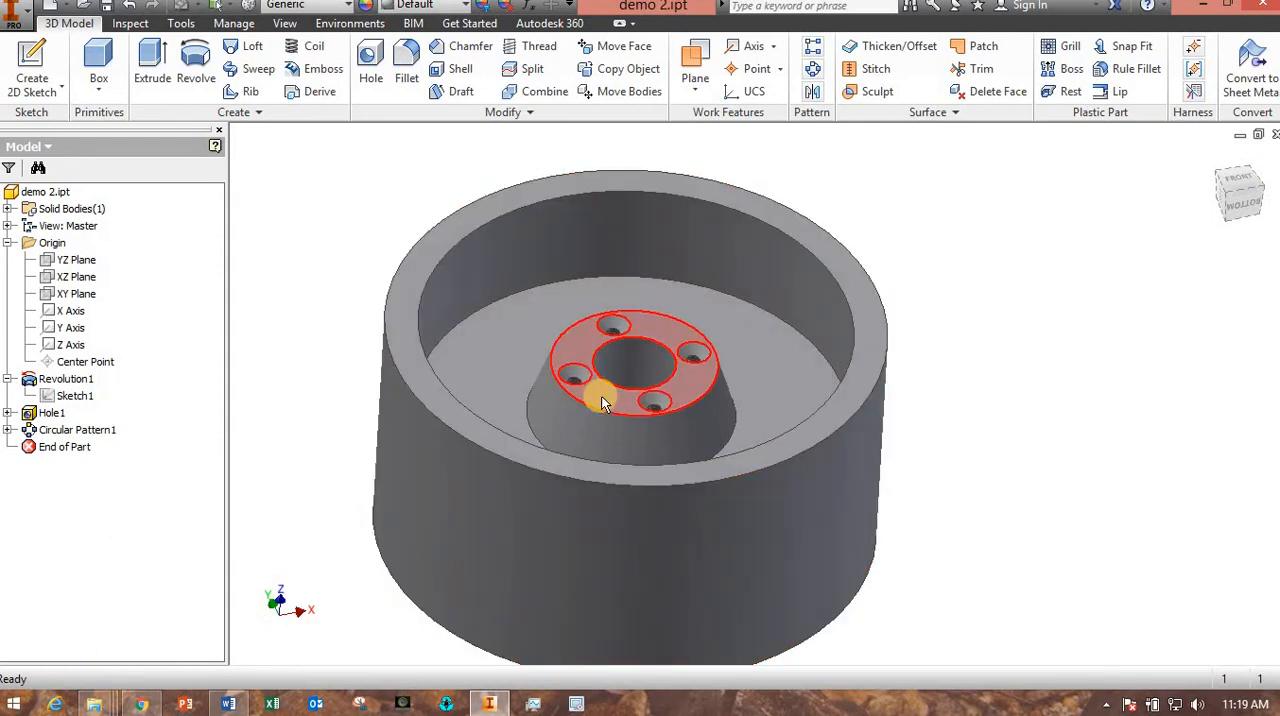
mouse_move(601, 398)
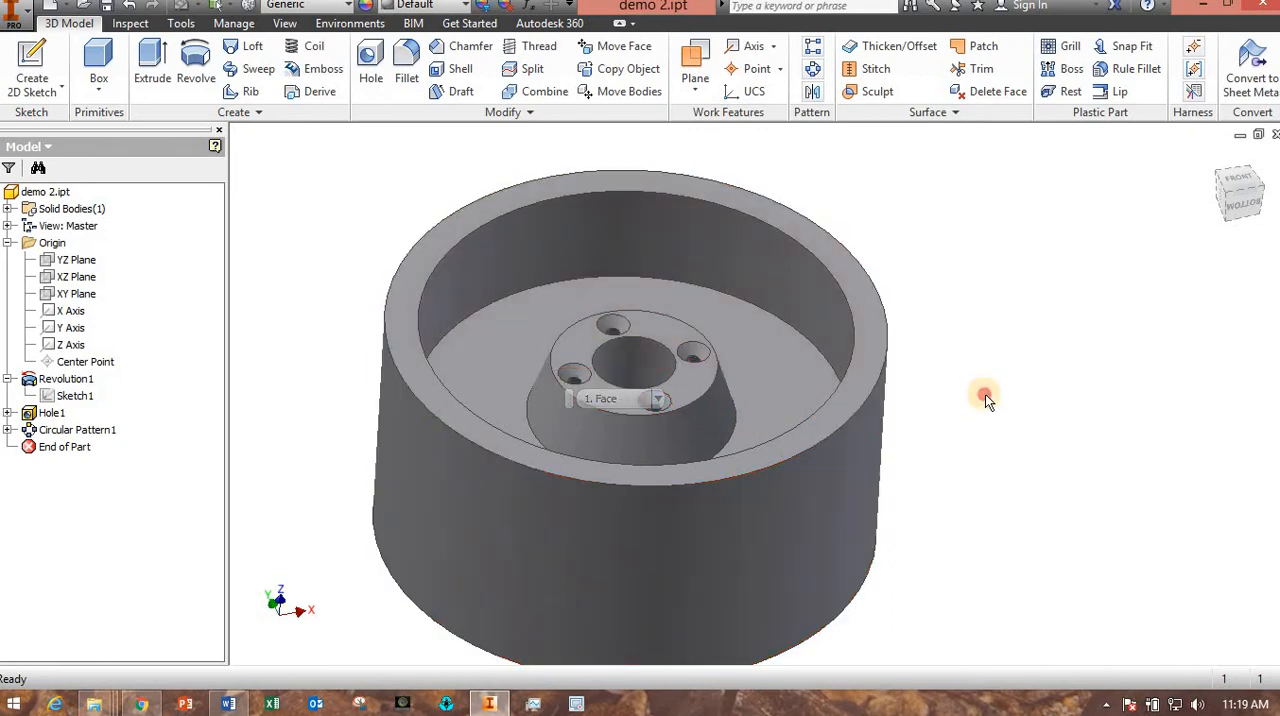
click(860, 465)
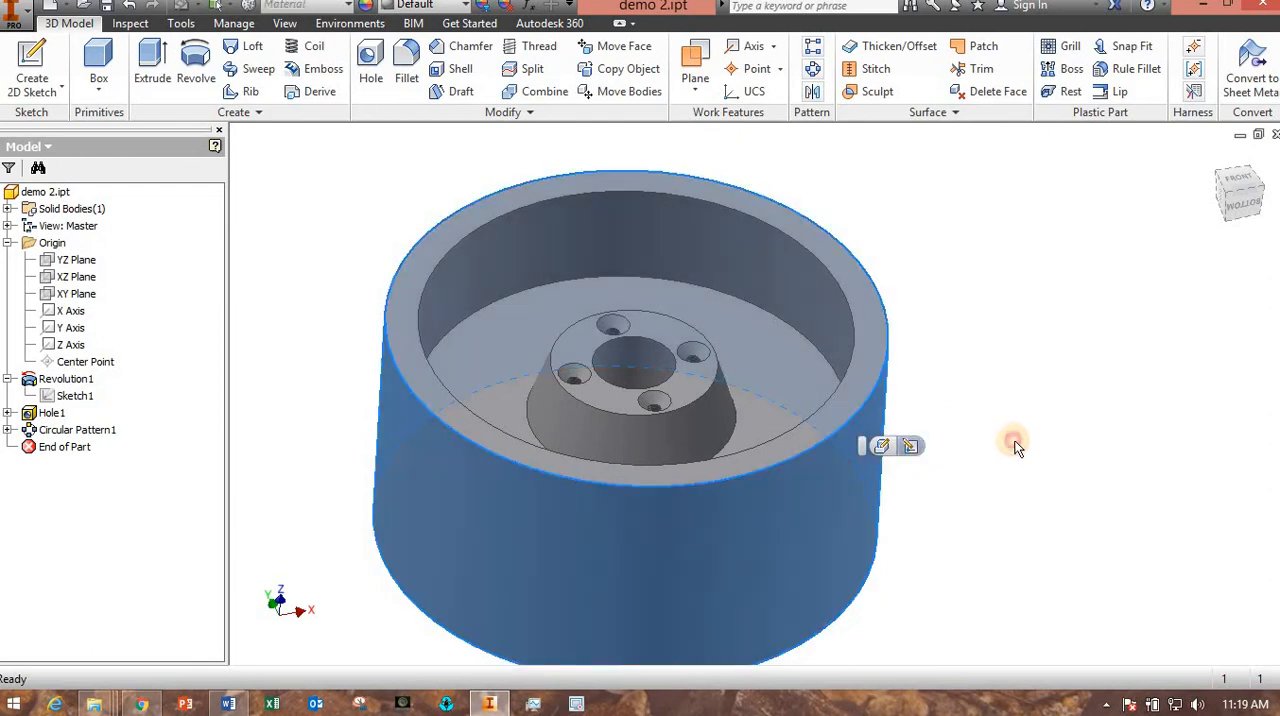
click(1043, 440)
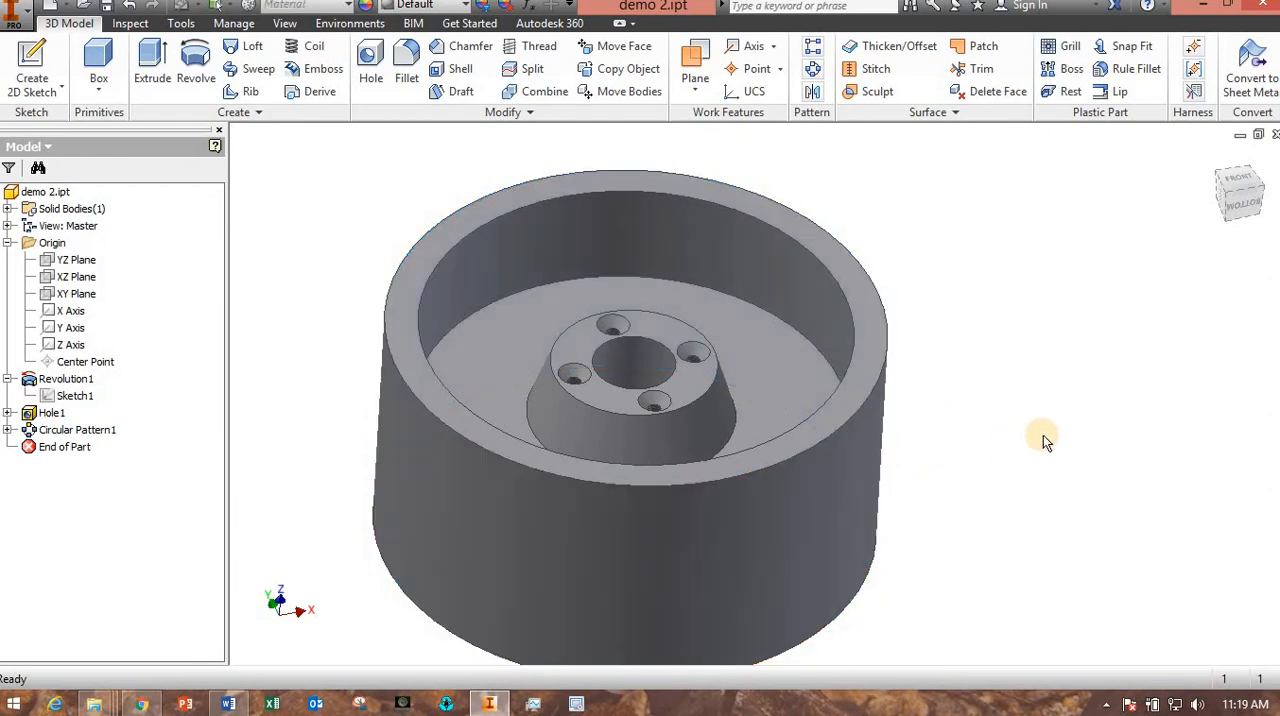
click(48, 62)
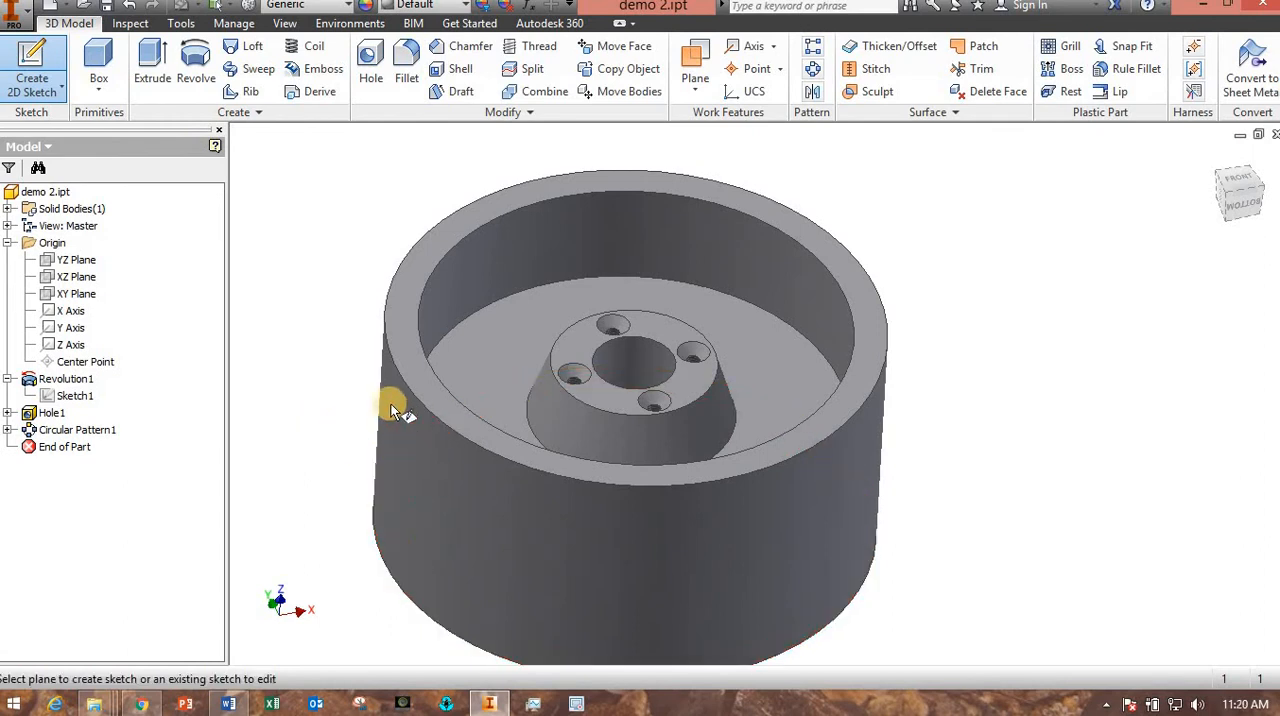
click(395, 475)
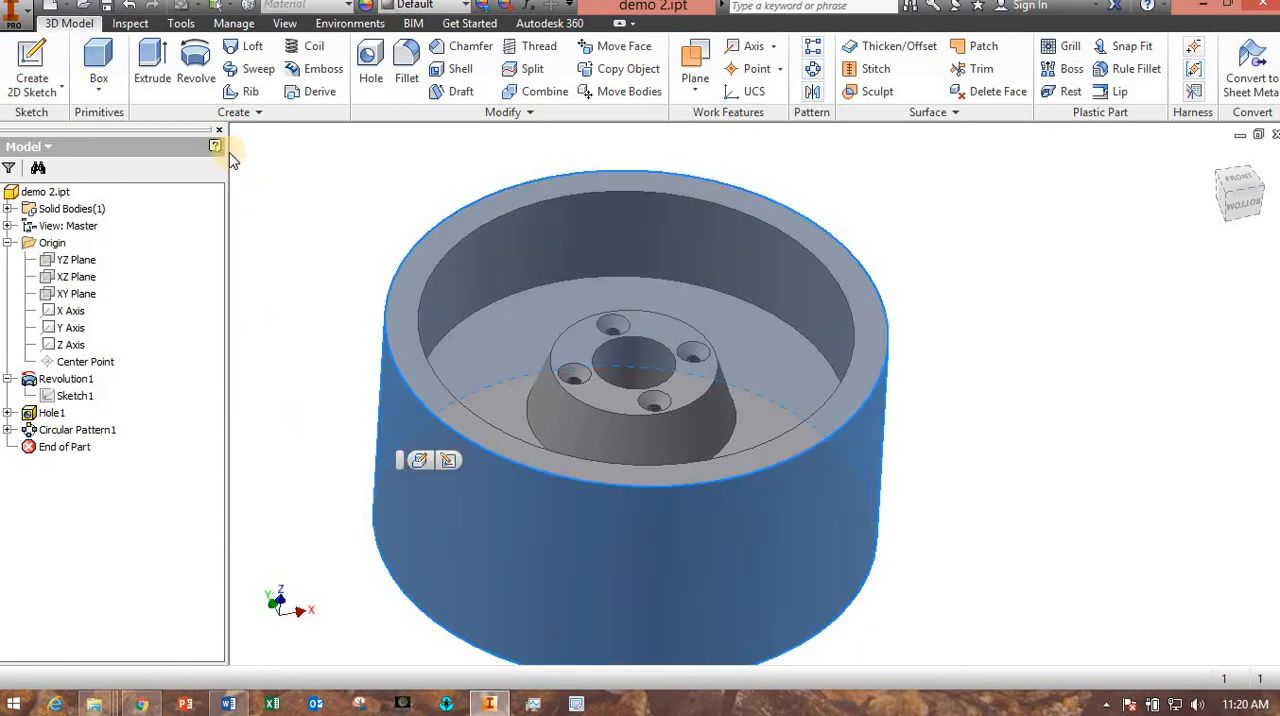
click(32, 65)
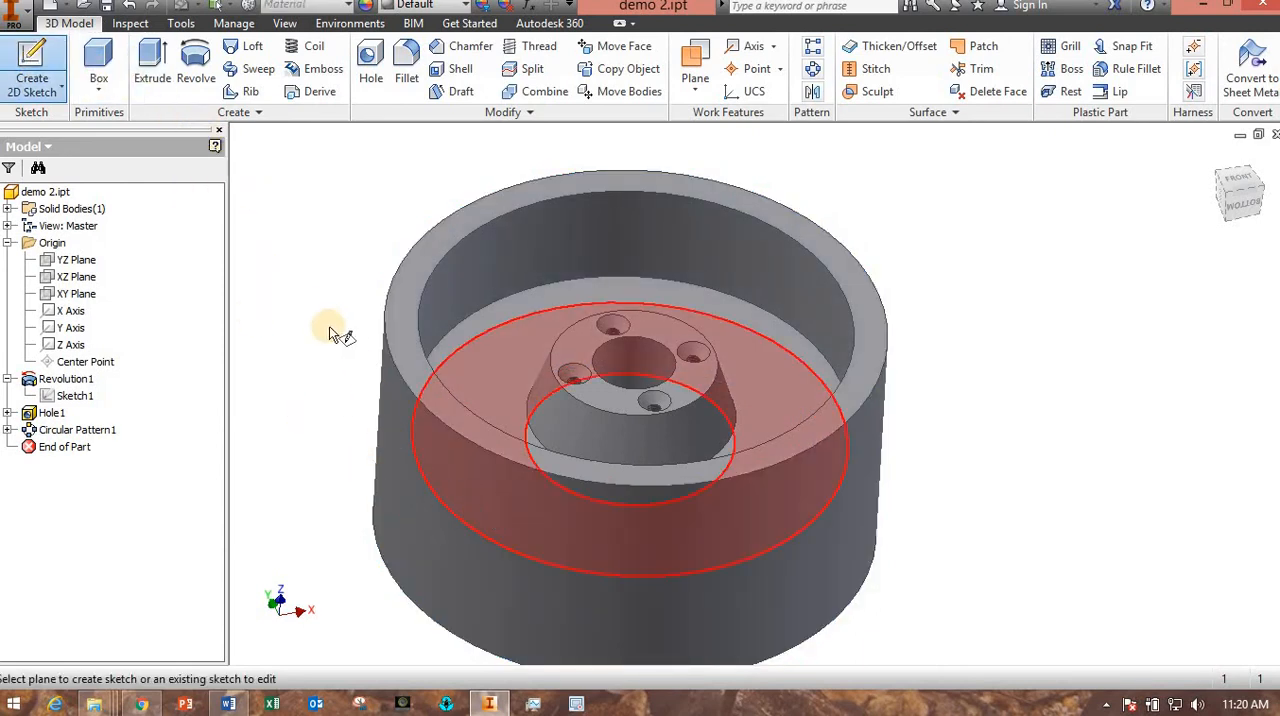
key(Escape)
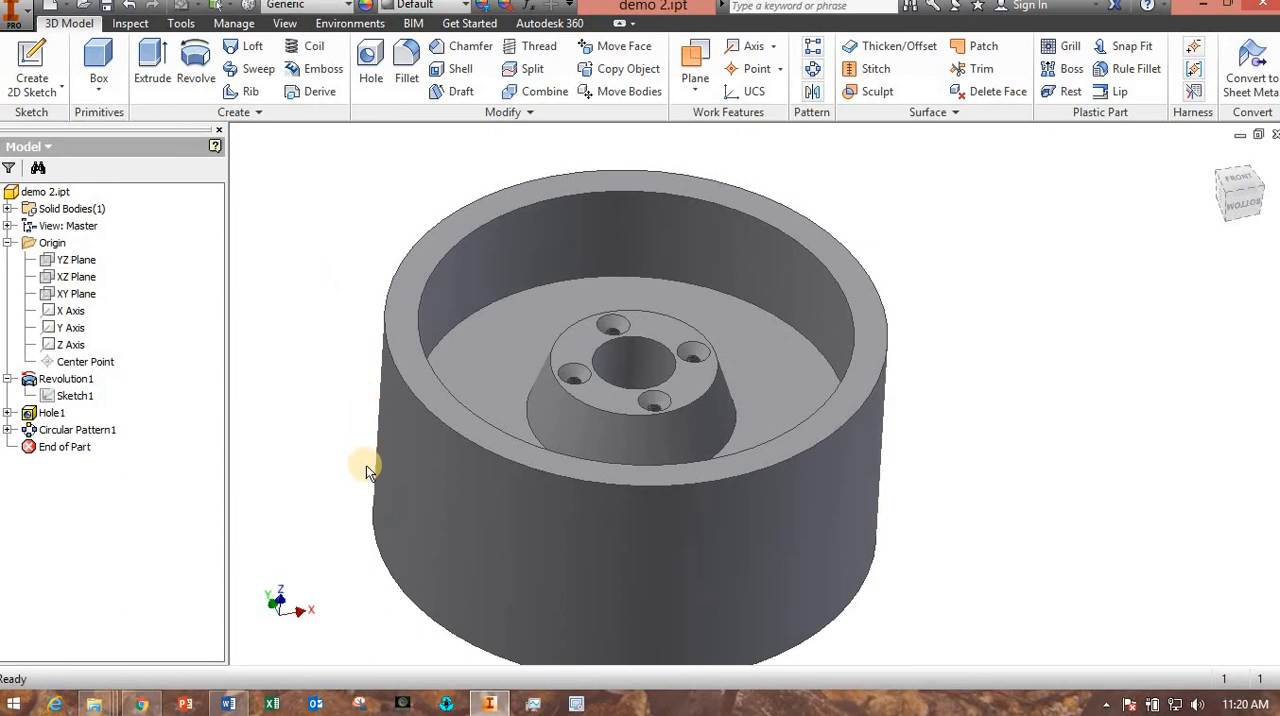
Create a work plane tangent to the wheel's outer cylindrical surface and parallel to the YZ Plane.
shift+middle_drag(355, 470, 649, 491)
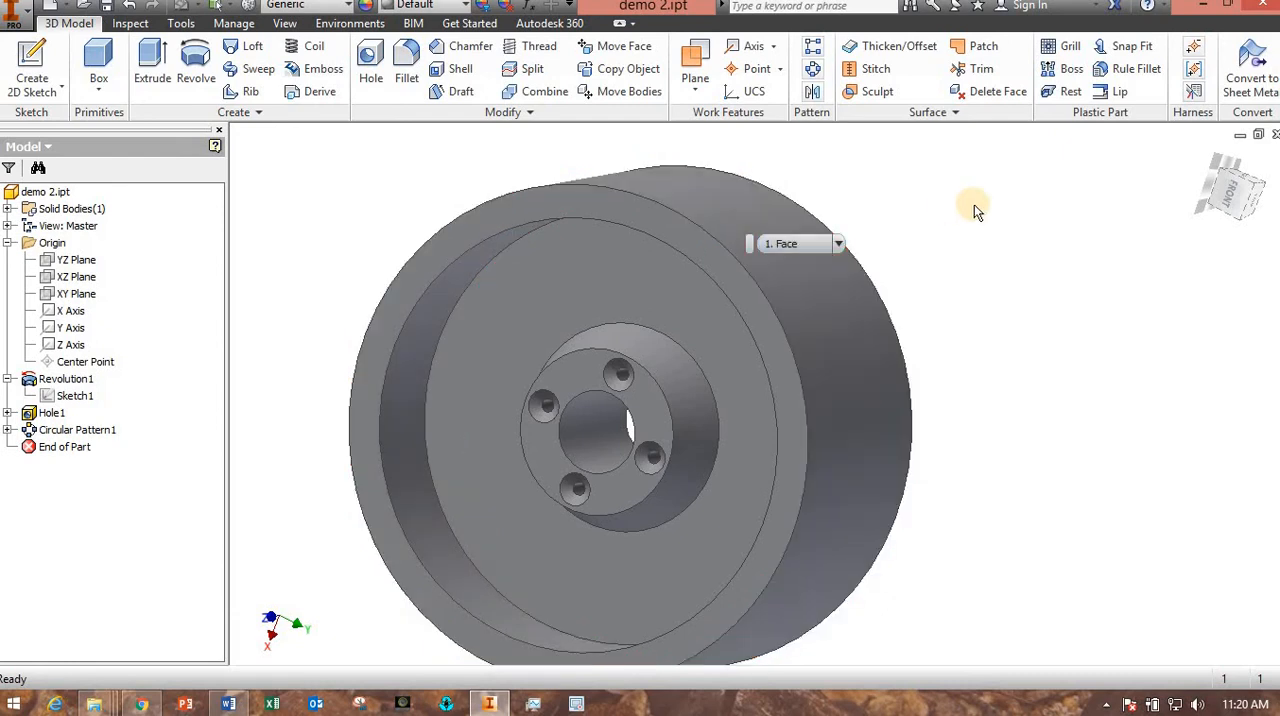
click(705, 90)
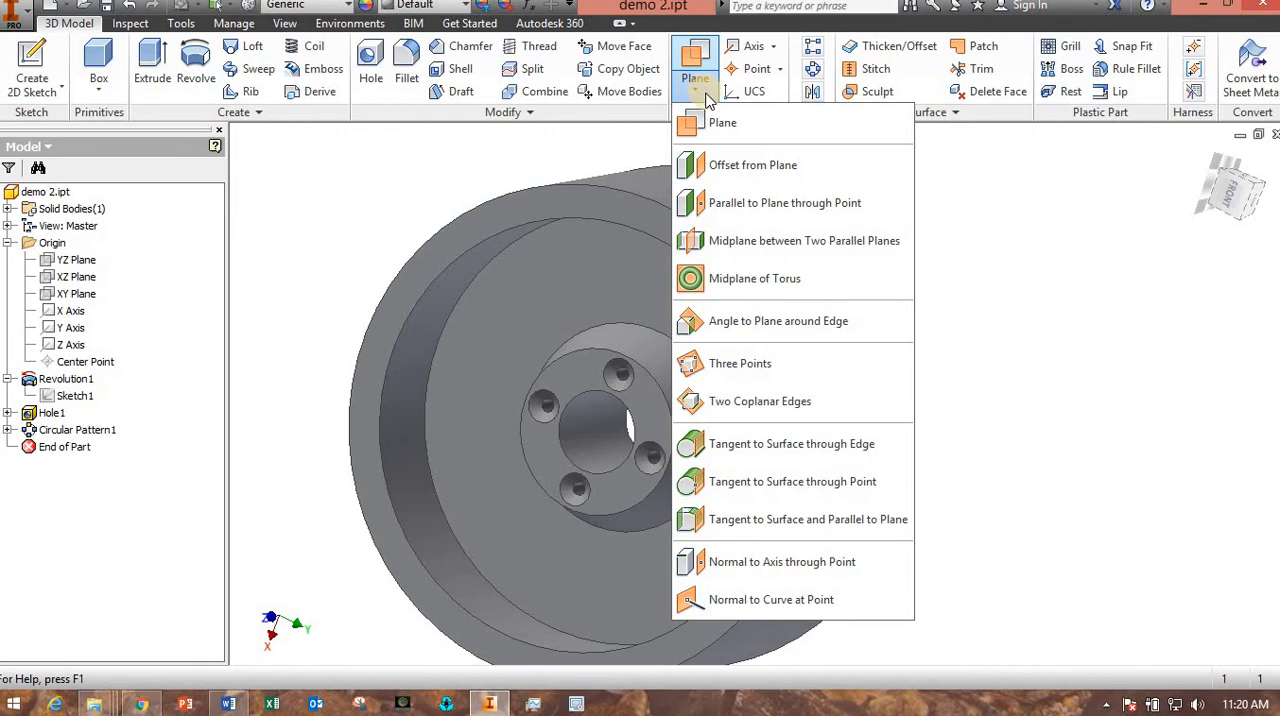
click(806, 522)
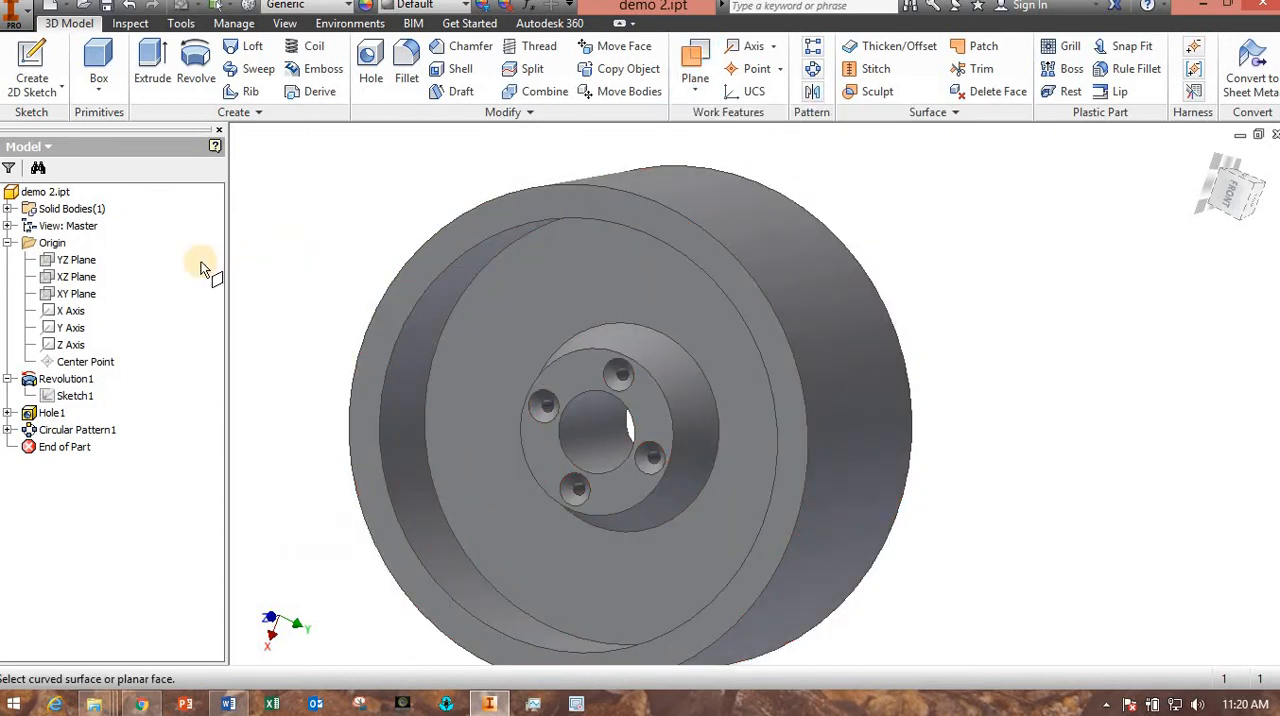
click(81, 264)
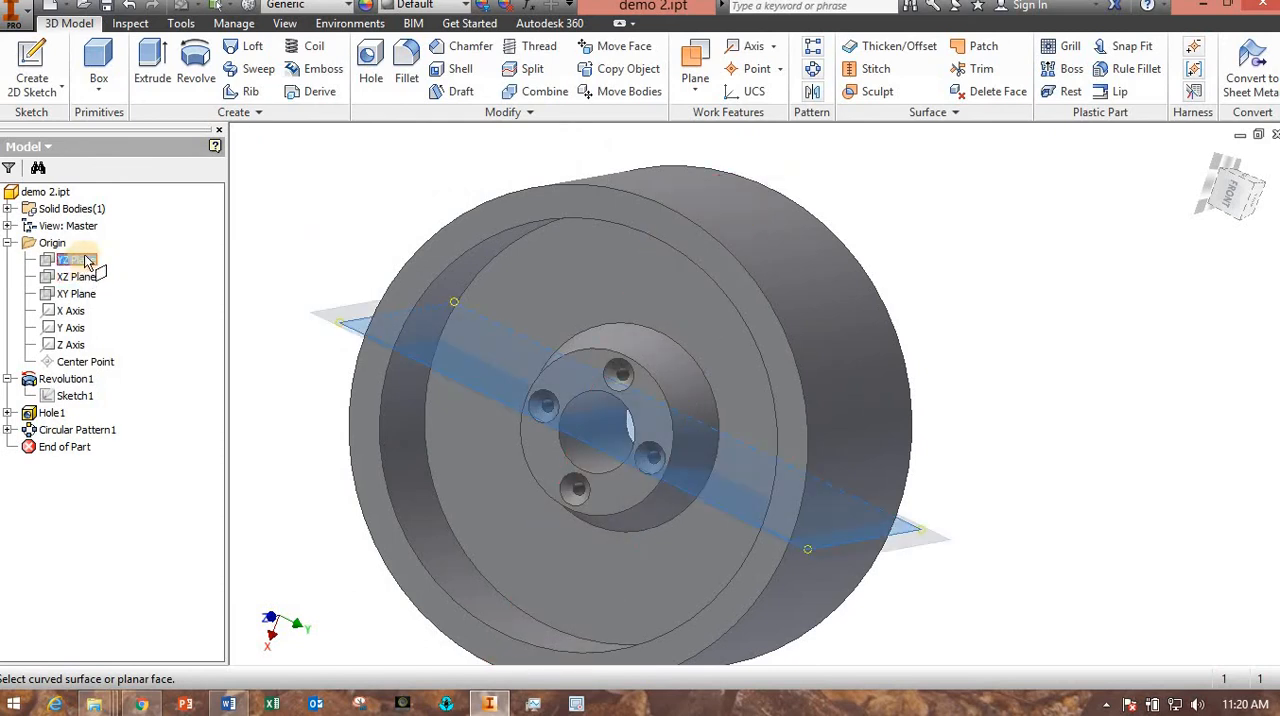
click(721, 207)
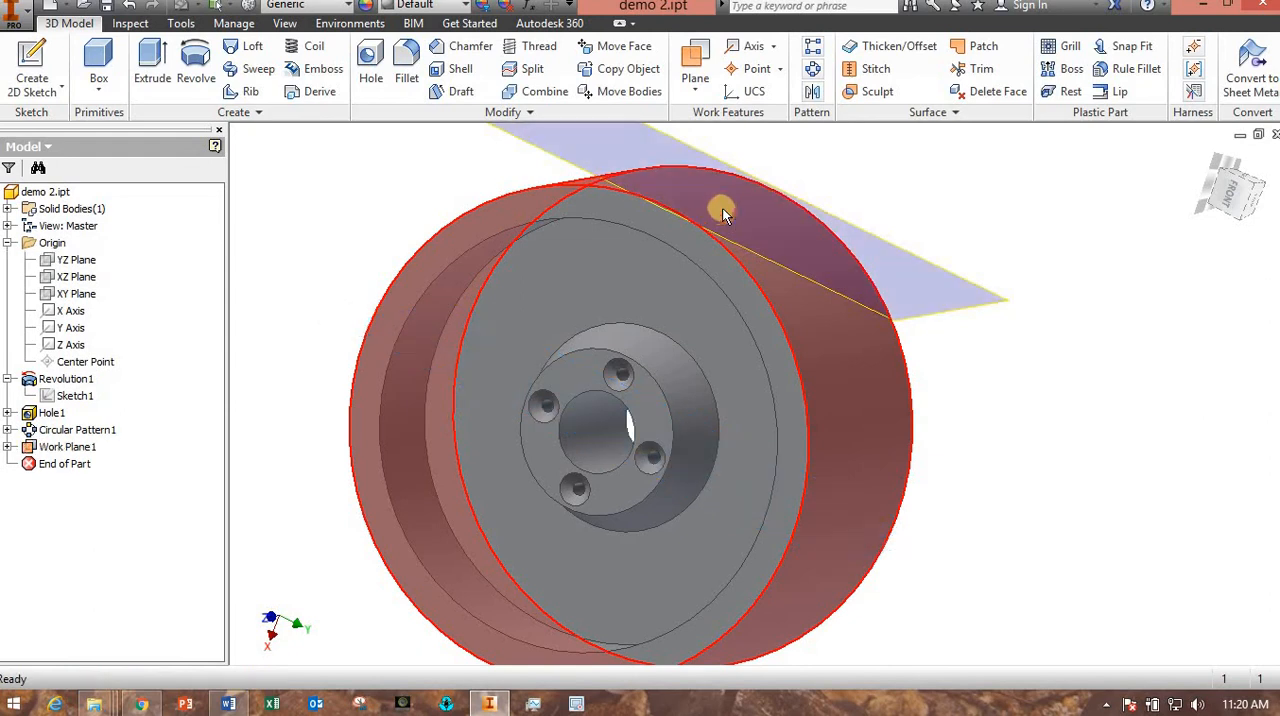
Start a 2D sketch on the work plane tangent to the wheel's outer surface.
shift+middle_drag(1046, 463, 851, 357)
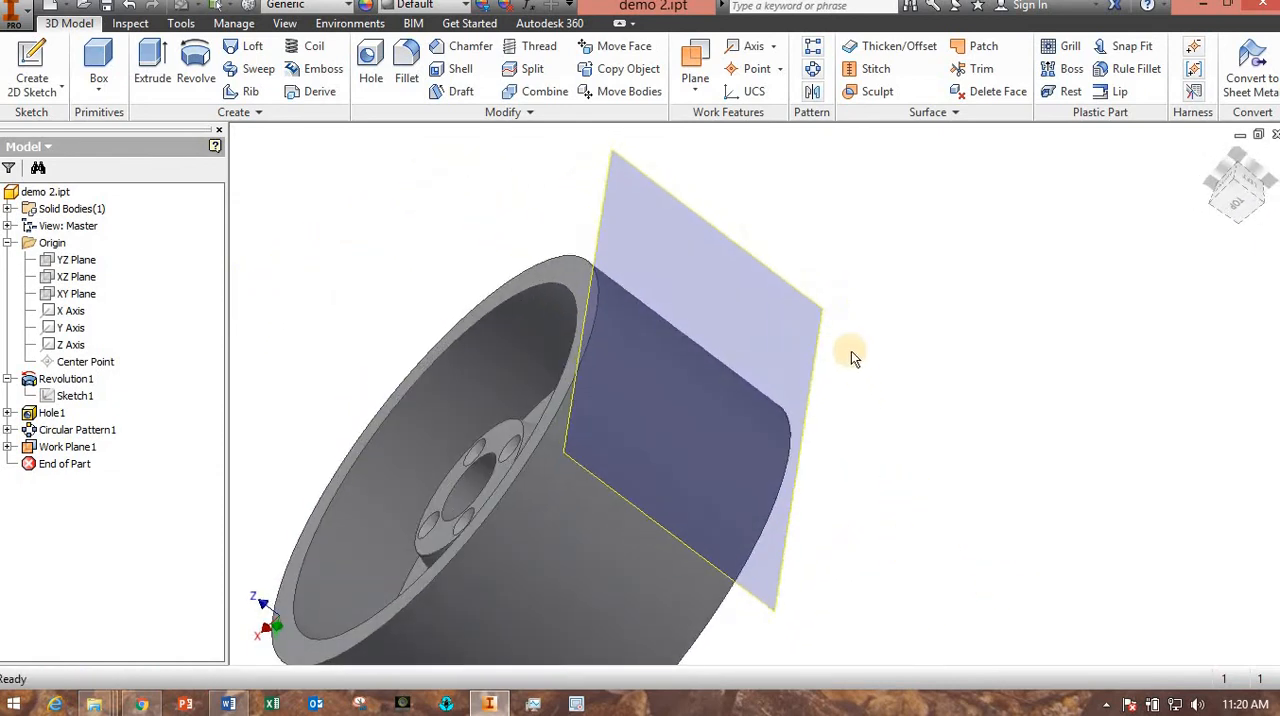
click(822, 330)
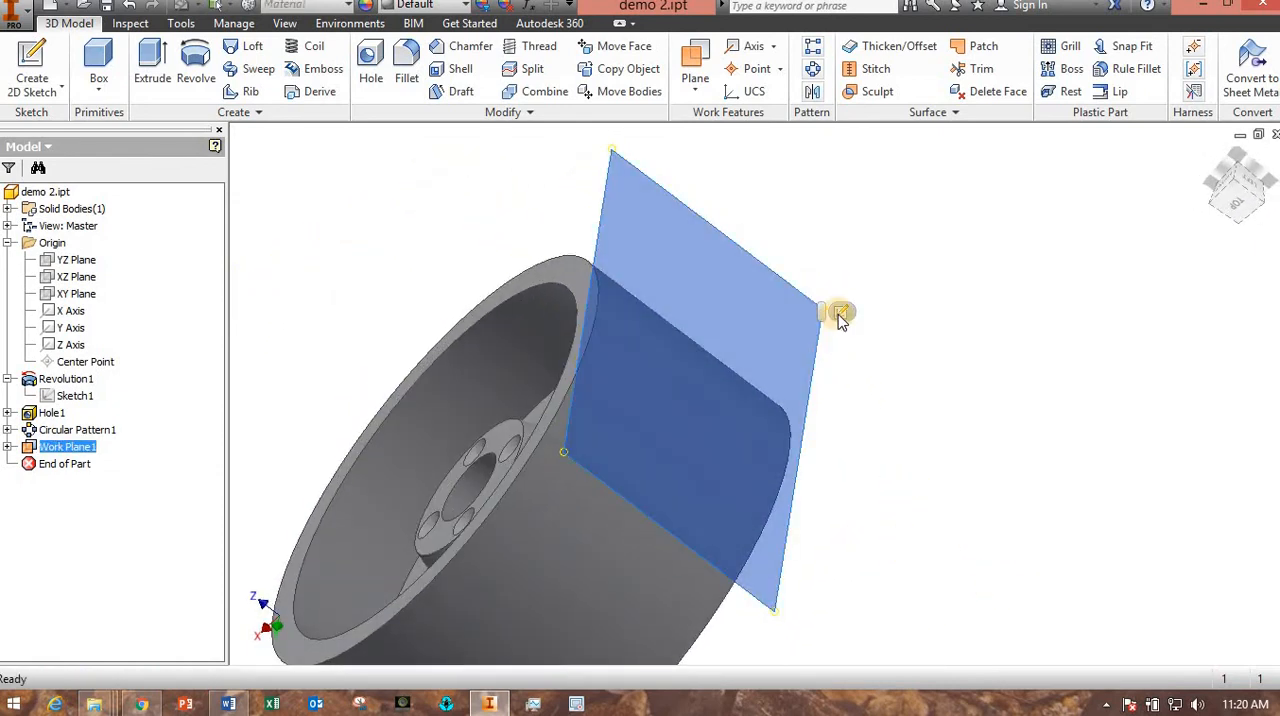
click(840, 315)
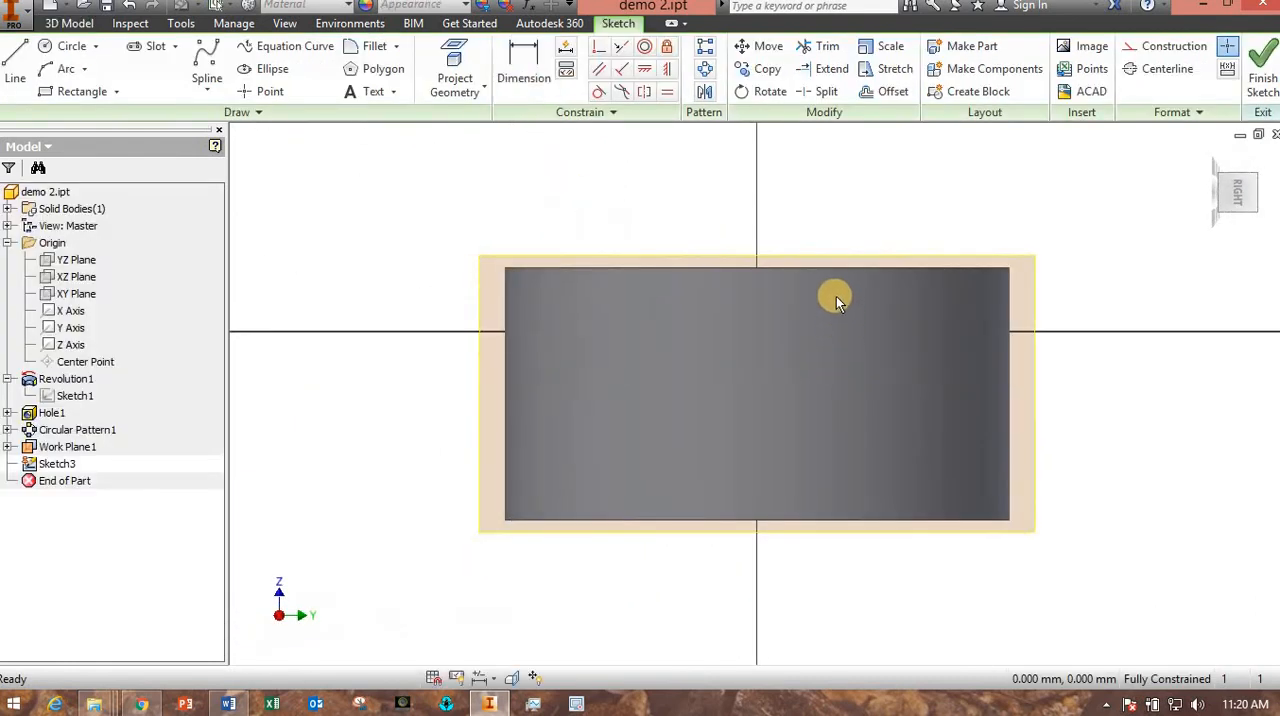
mouse_move(953, 213)
shift+middle_down()
mouse_move(949, 337)
mouse_move(970, 330)
shift+middle_up()
click(1240, 188)
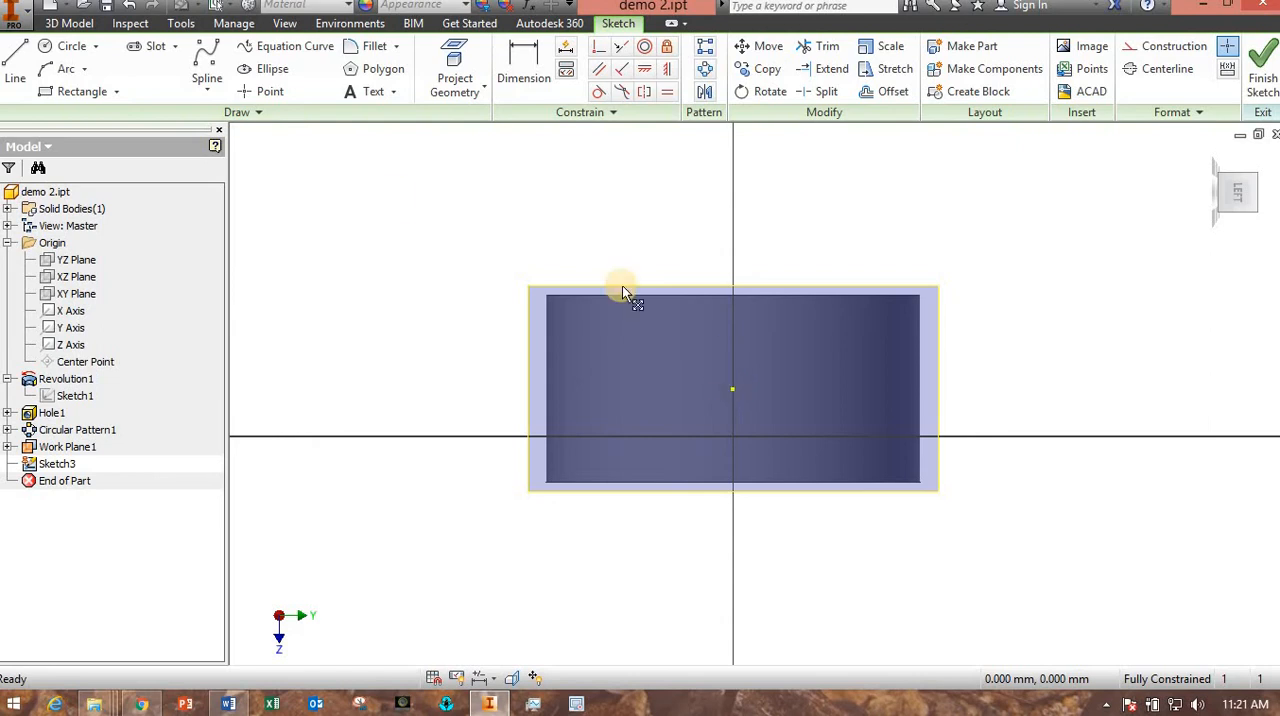
Sketch a horizontal centerline from the wheel's projected center point out past the side of the work plane.
click(15, 65)
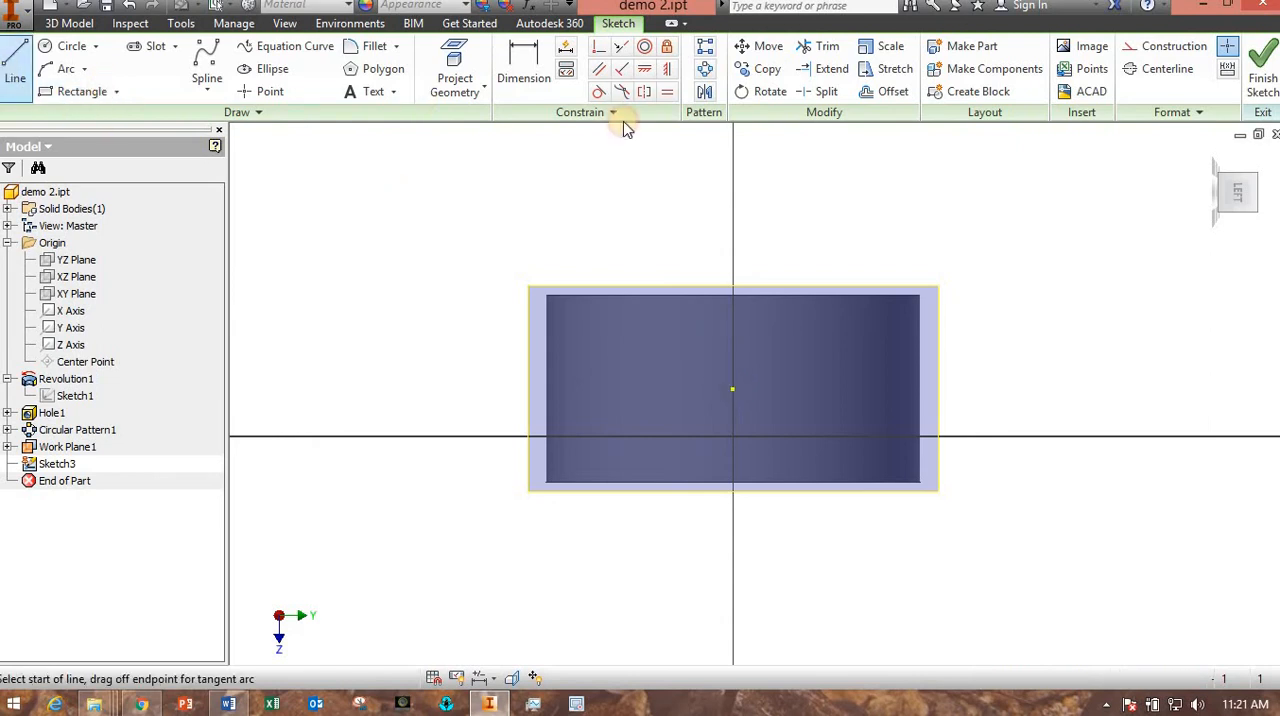
click(1165, 68)
click(732, 388)
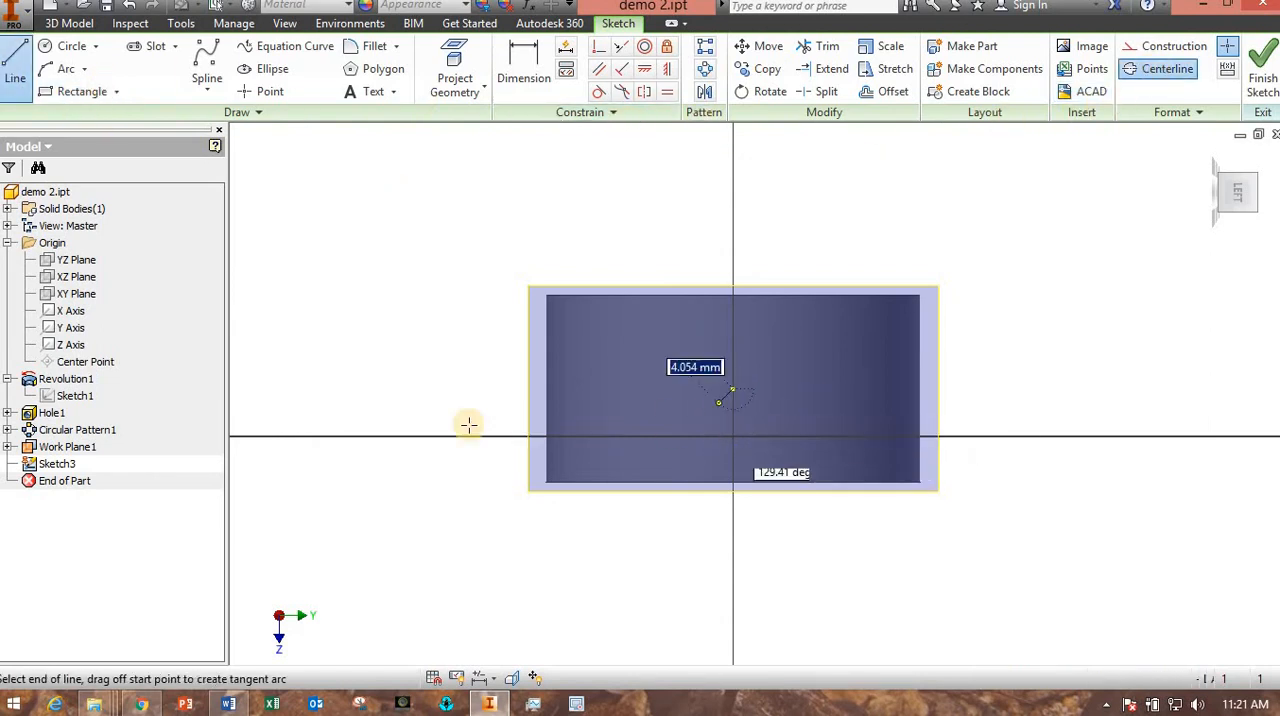
click(444, 388)
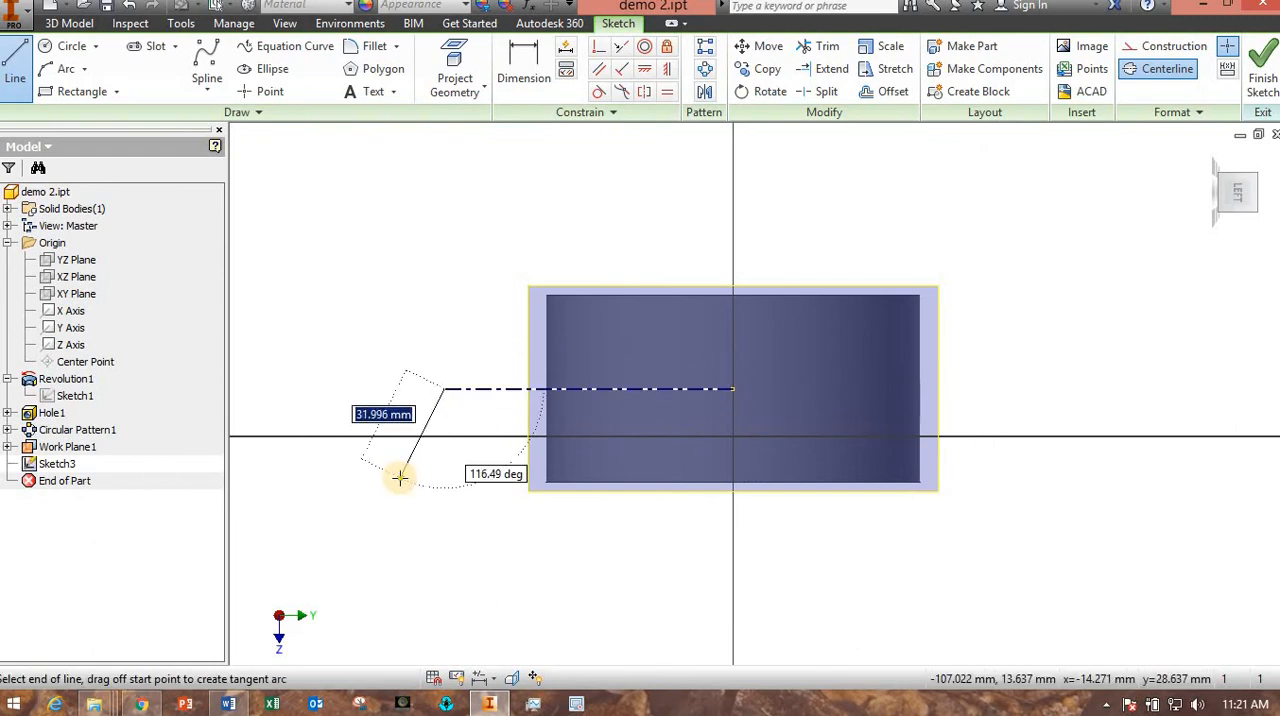
key(Escape)
click(1162, 68)
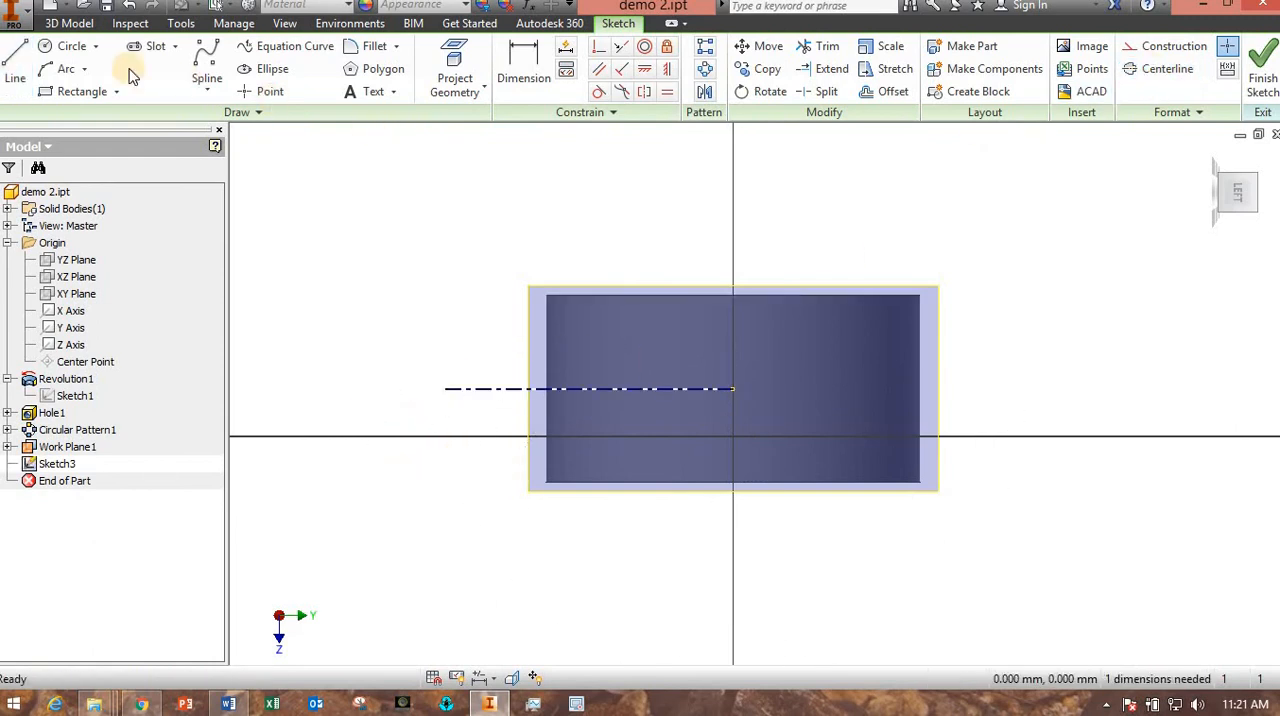
Sketch a 10 mm diameter circle vertically above the projected center point, near the wheel's upper edge.
click(66, 46)
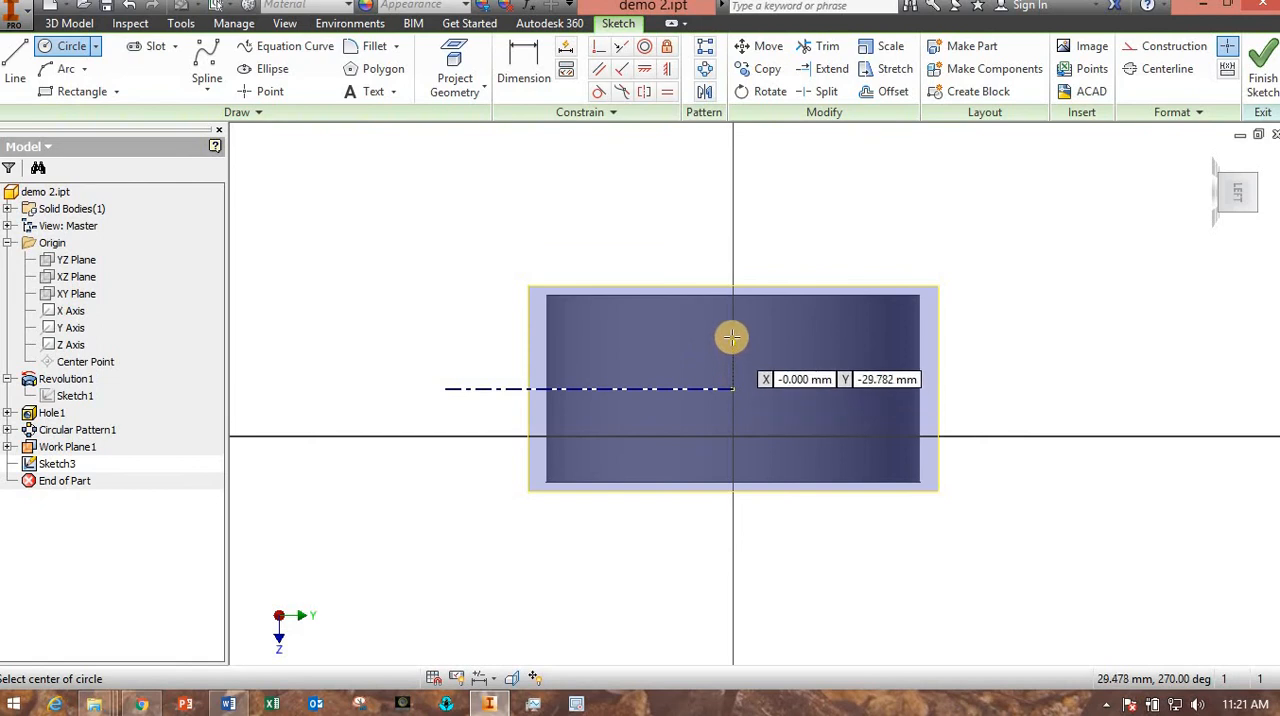
click(732, 335)
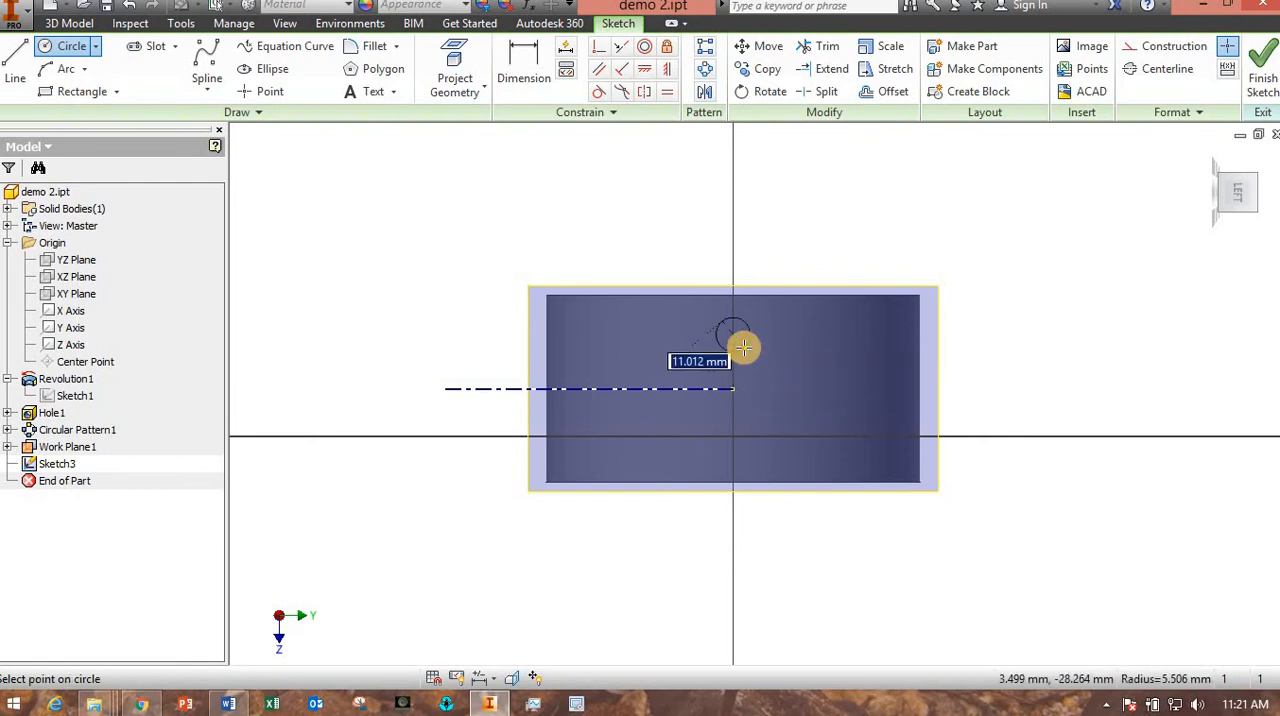
key(Return)
Dimension the circle from the centerline as a 40 mm diameter and finish the sketch.
click(523, 70)
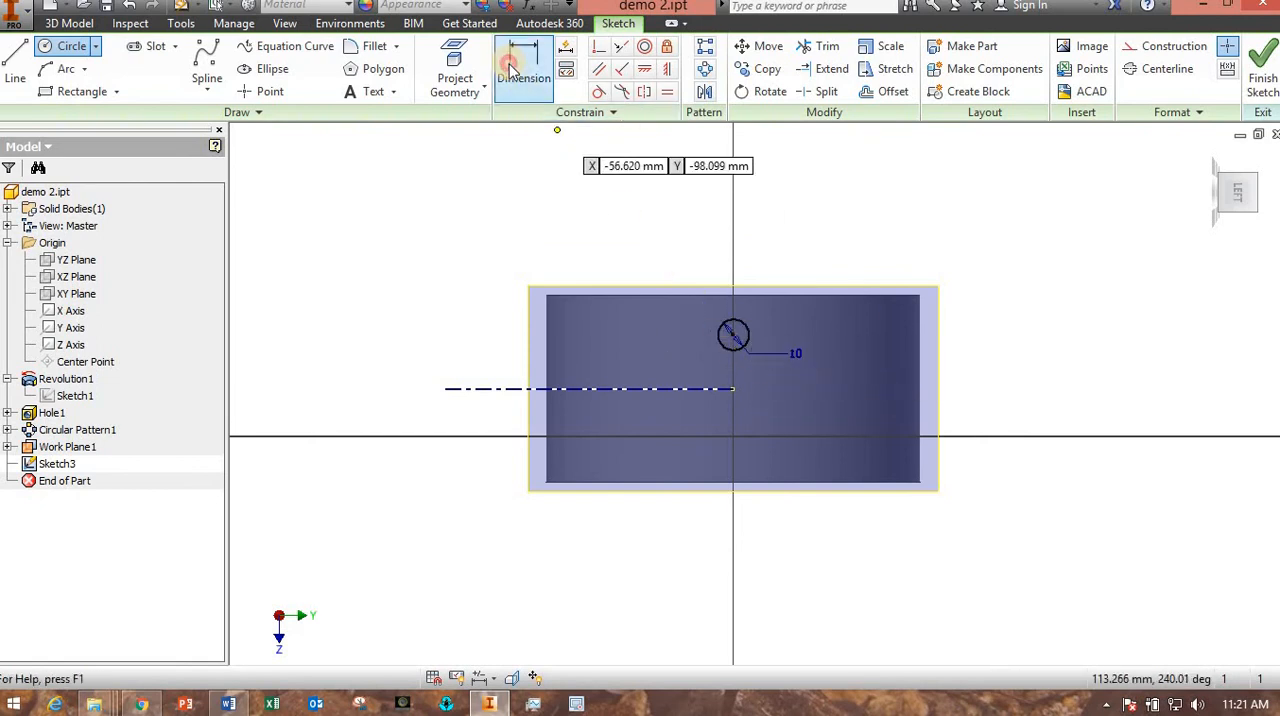
click(727, 355)
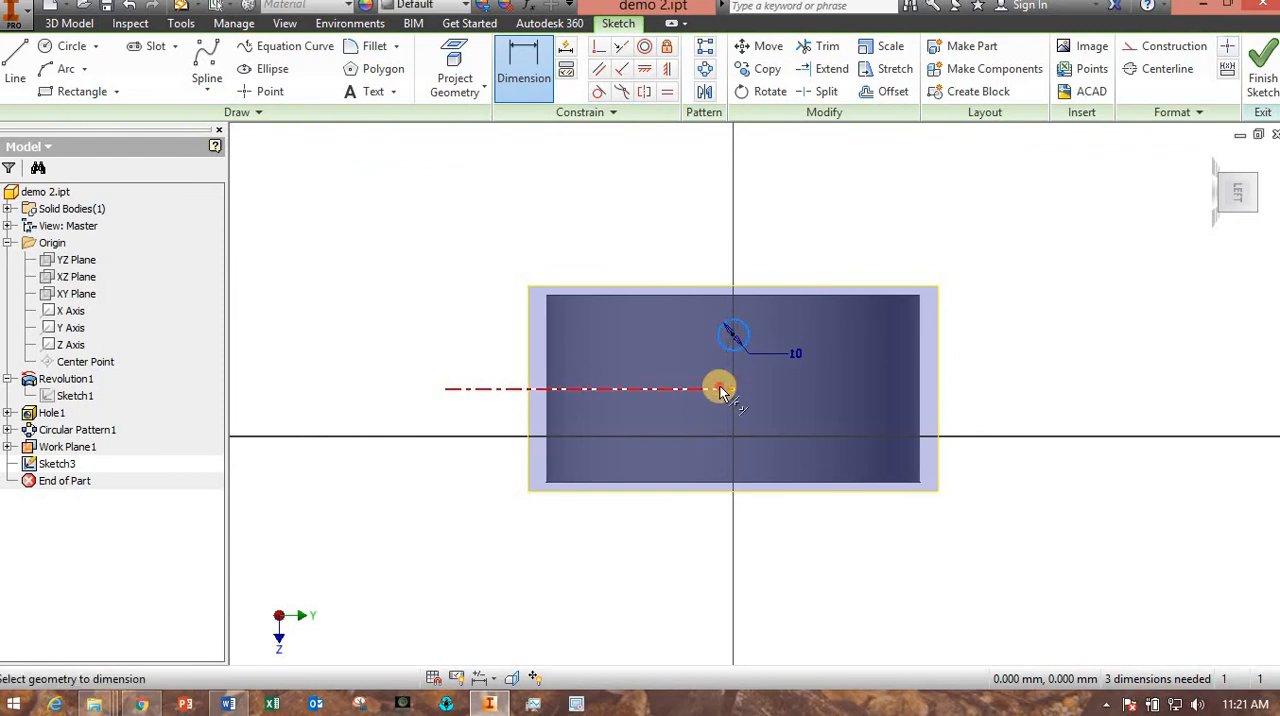
click(720, 388)
click(673, 367)
text(40)
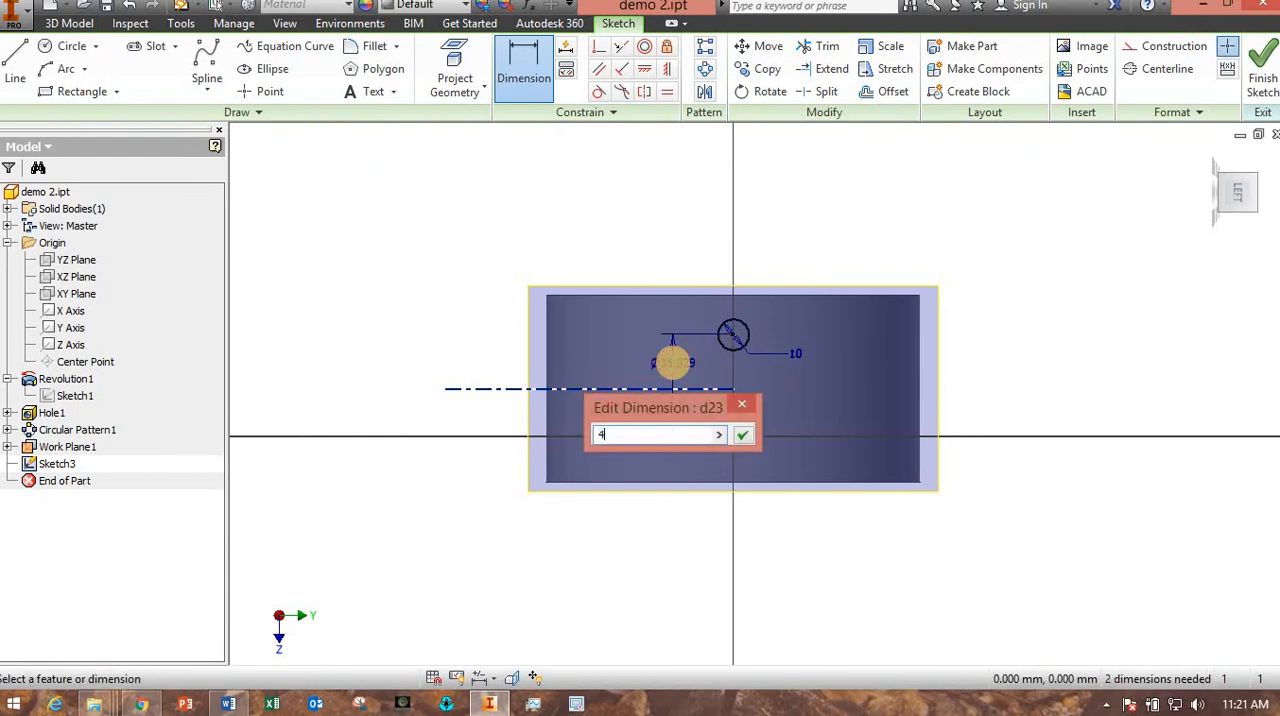
key(Return)
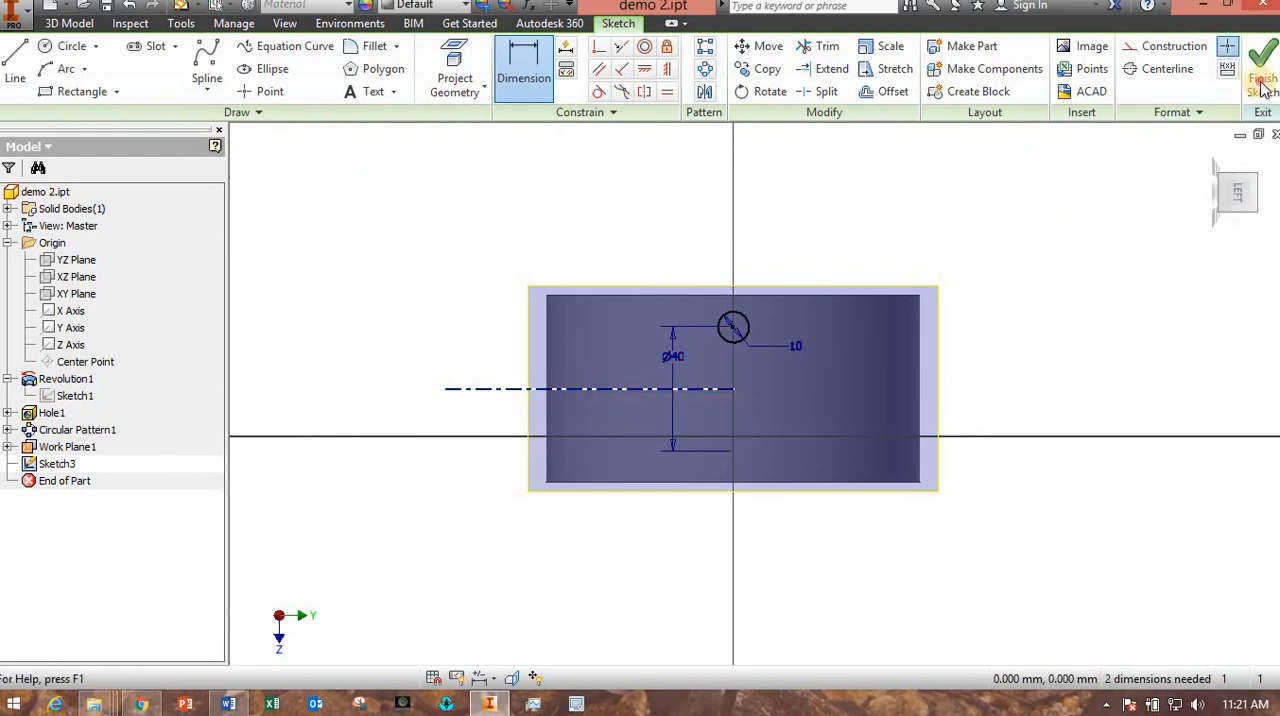
click(1262, 75)
Set up an Extrude cut of the 10 mm circle, directed into the wheel to a distance of 20.5 mm.
mouse_move(837, 471)
shift+middle_down()
mouse_move(803, 437)
mouse_move(666, 422)
mouse_move(602, 498)
mouse_move(734, 489)
mouse_move(774, 443)
mouse_move(771, 491)
mouse_move(725, 383)
shift+middle_up()
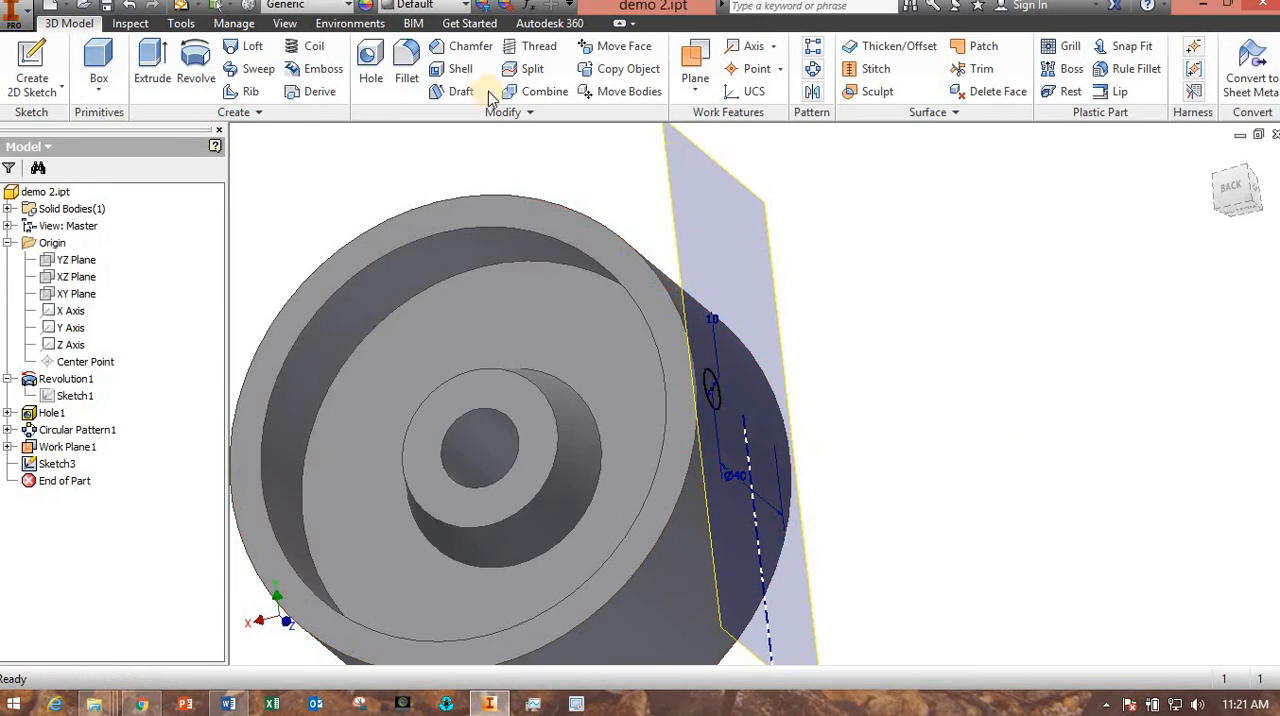
click(152, 70)
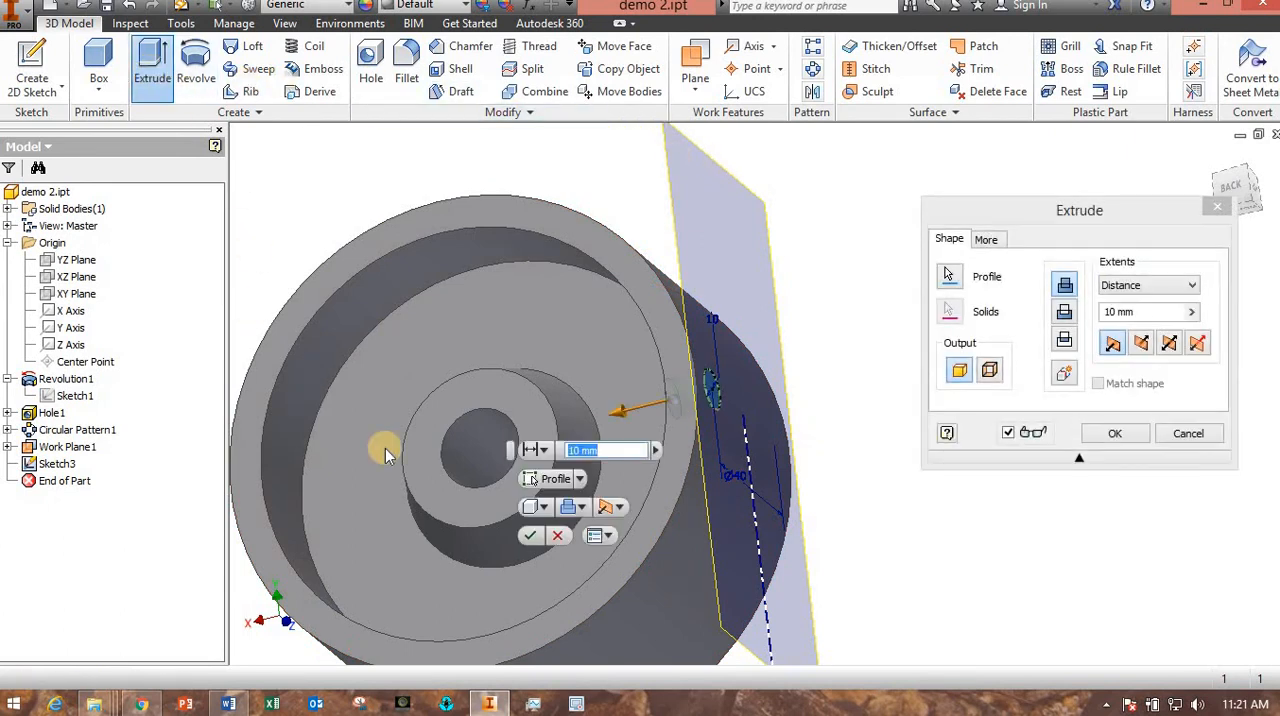
click(1066, 318)
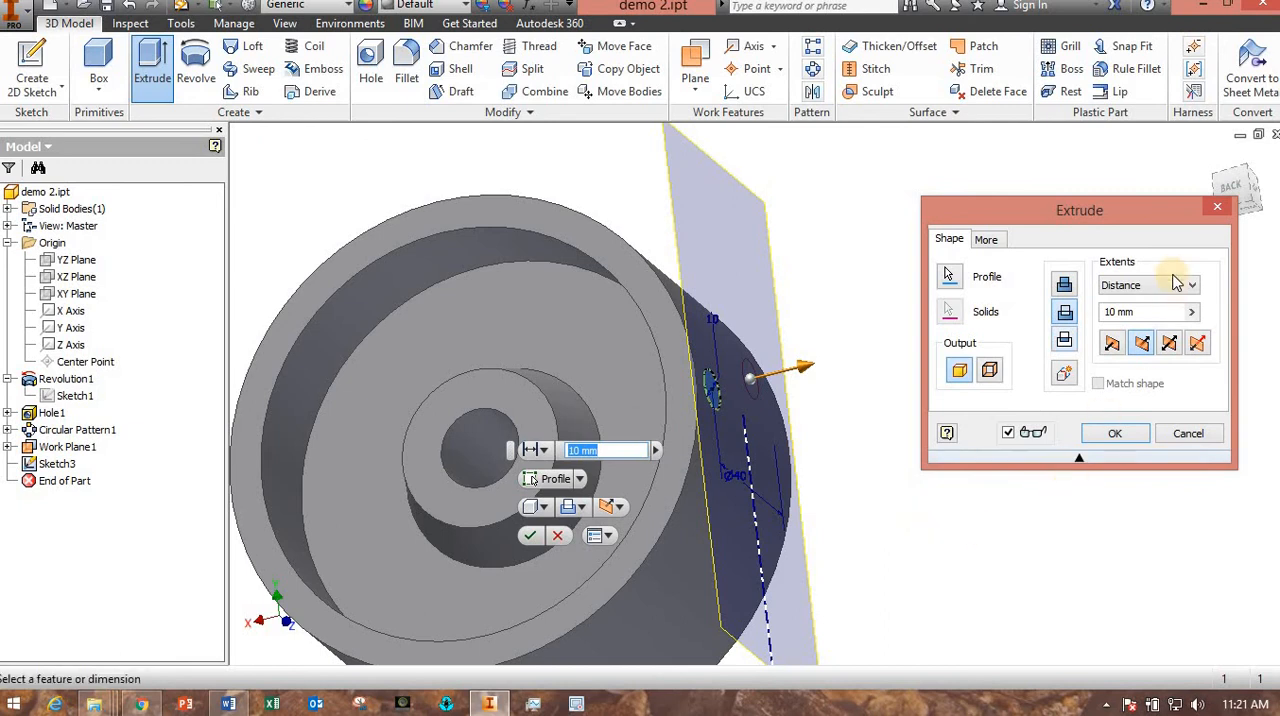
mouse_move(810, 371)
mouse_down()
mouse_move(700, 450)
mouse_move(677, 451)
mouse_move(670, 494)
mouse_up()
mouse_move(670, 494)
shift+middle_down()
mouse_move(771, 500)
mouse_move(723, 505)
mouse_move(740, 500)
shift+middle_up()
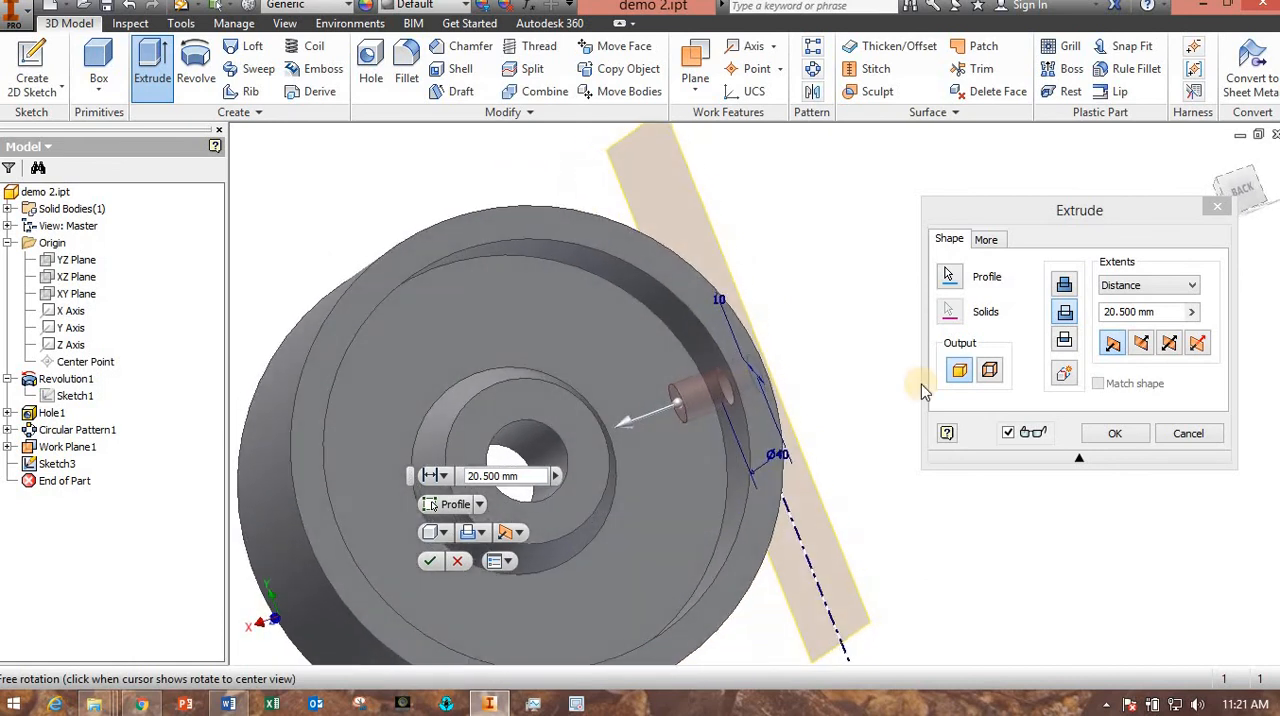
Try the All extent for the circle's cut and inspect its preview across the hub and opposite rim.
click(1137, 286)
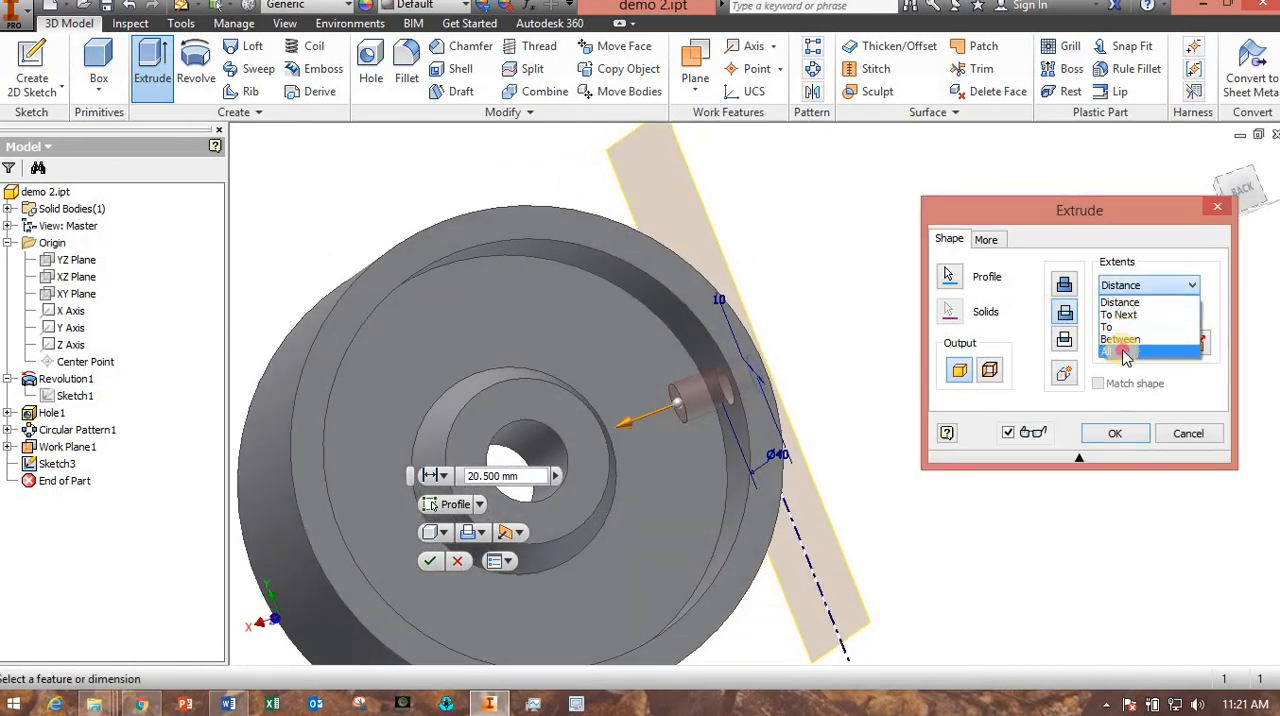
click(1117, 352)
shift+middle_drag(957, 486, 760, 390)
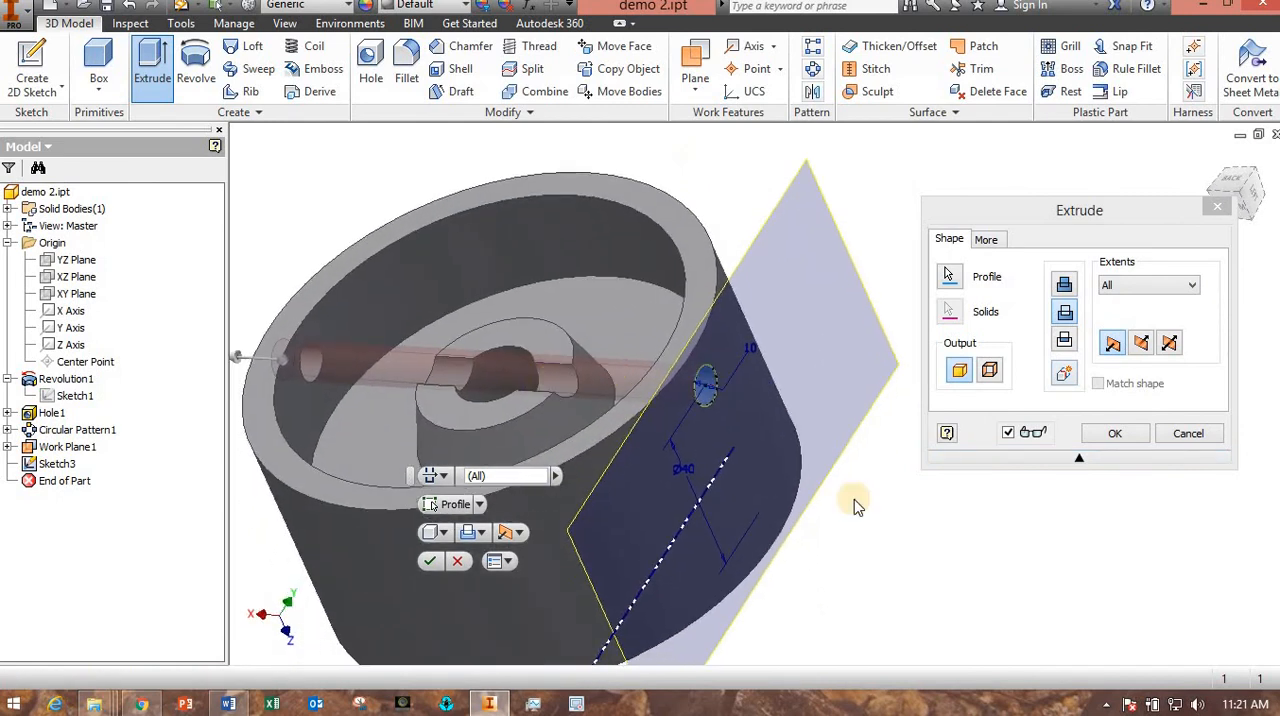
shift+middle_drag(855, 507, 821, 457)
middle_drag(782, 396, 784, 517)
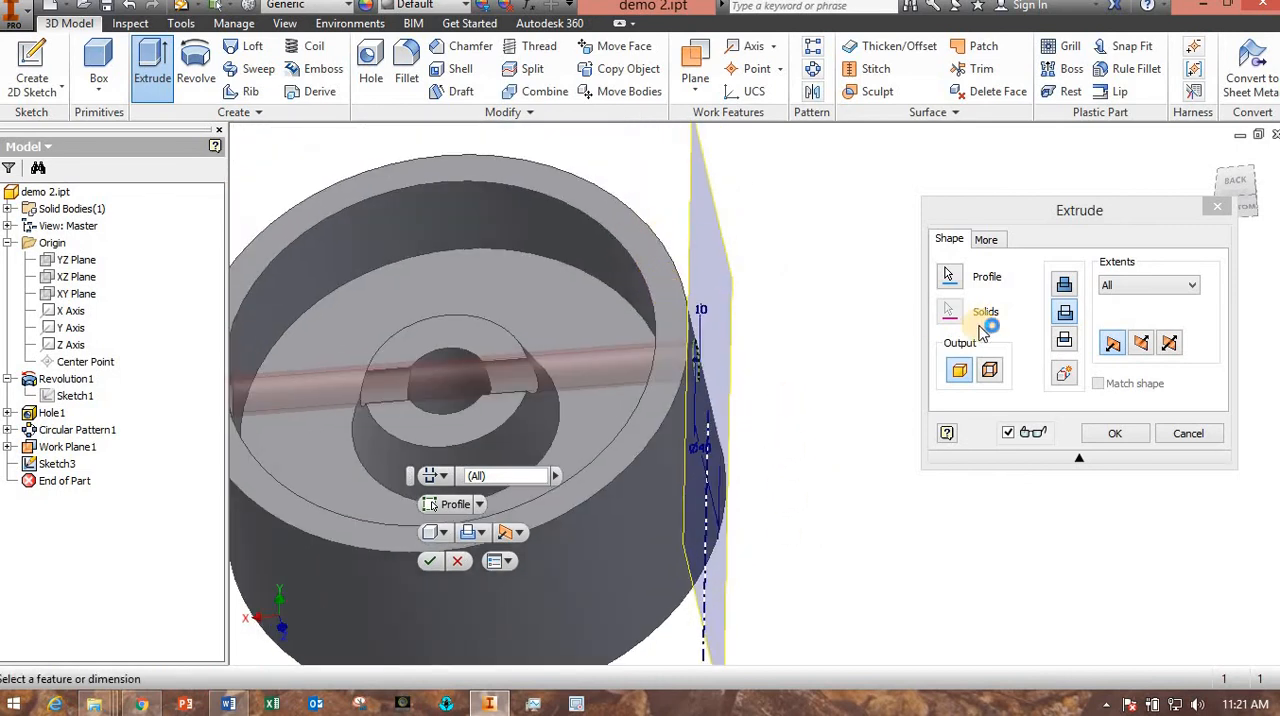
Set the cut's extent to end at the rim's inner cylindrical face and create the single rim hole.
click(1170, 287)
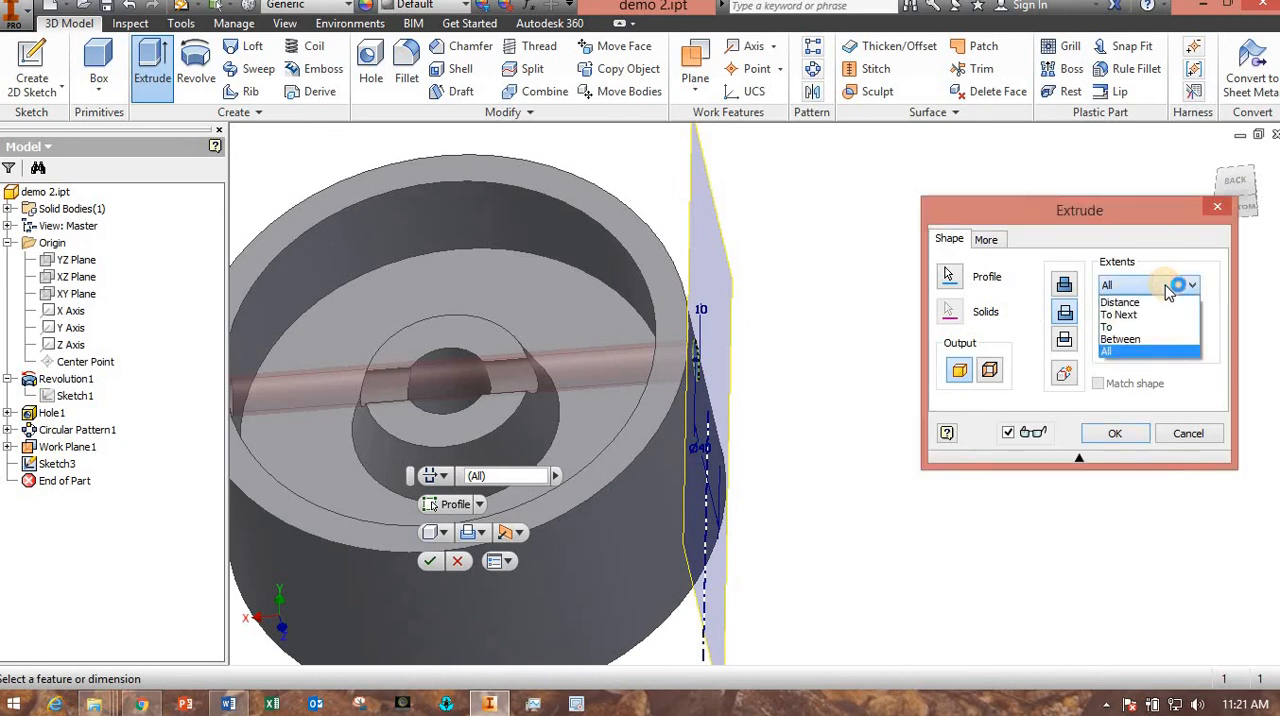
click(1125, 331)
shift+middle_drag(926, 613, 971, 612)
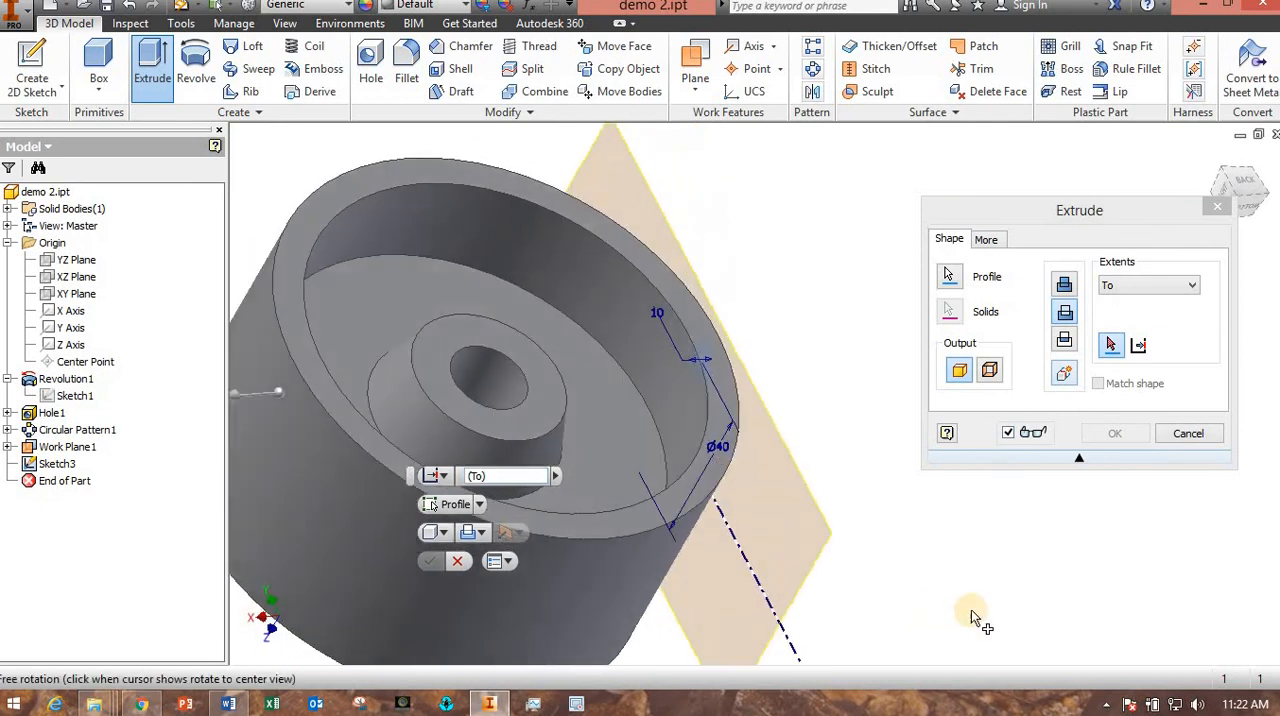
click(672, 374)
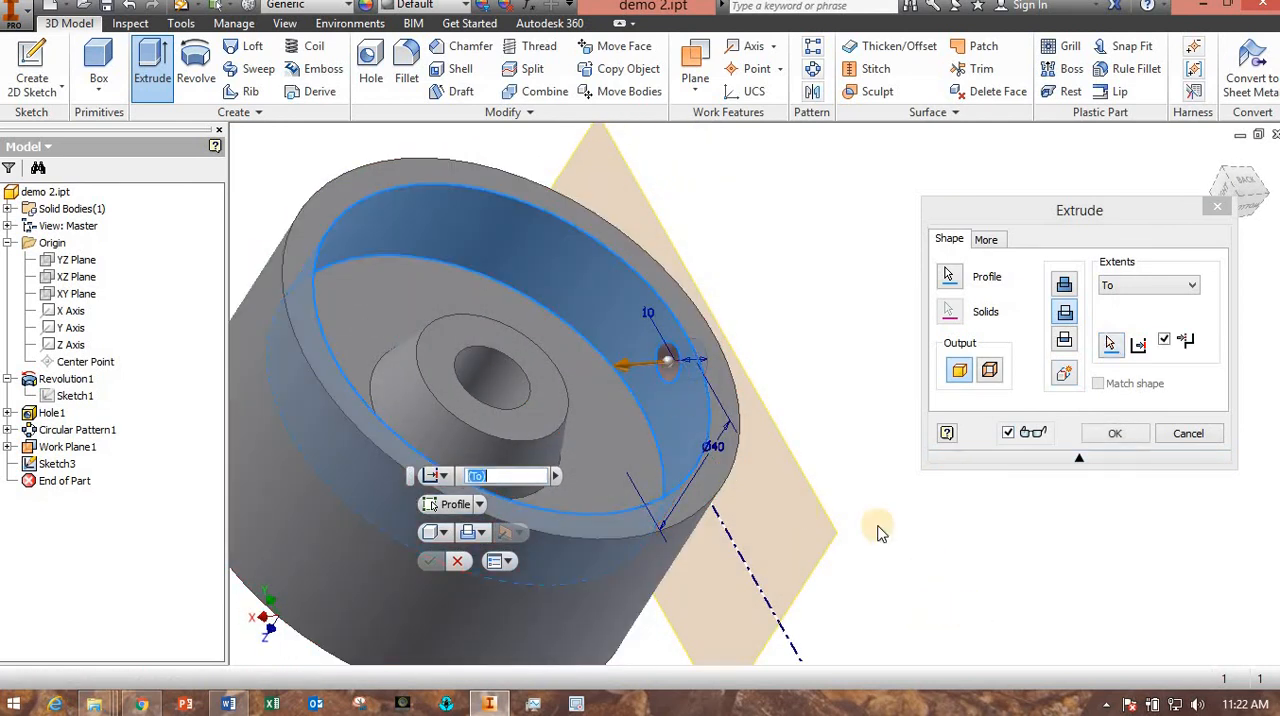
mouse_move(880, 531)
shift+middle_down()
mouse_move(791, 528)
mouse_move(891, 531)
mouse_move(870, 530)
shift+middle_up()
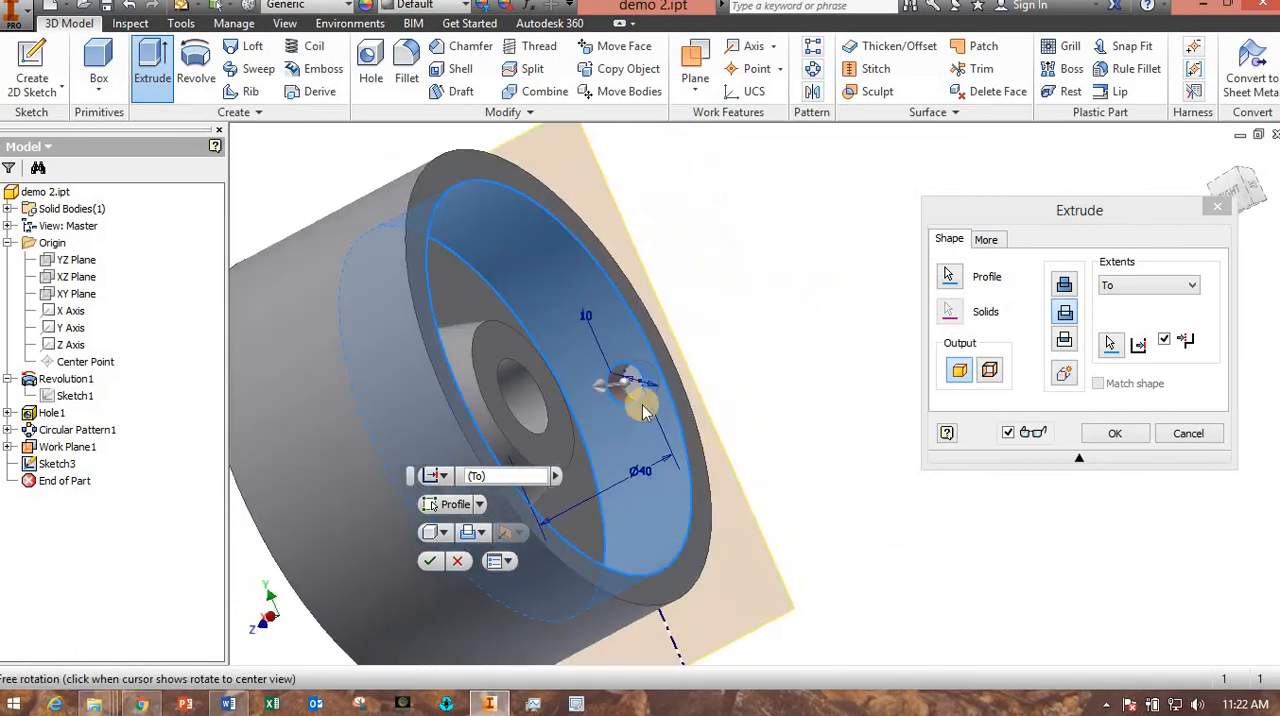
click(1117, 440)
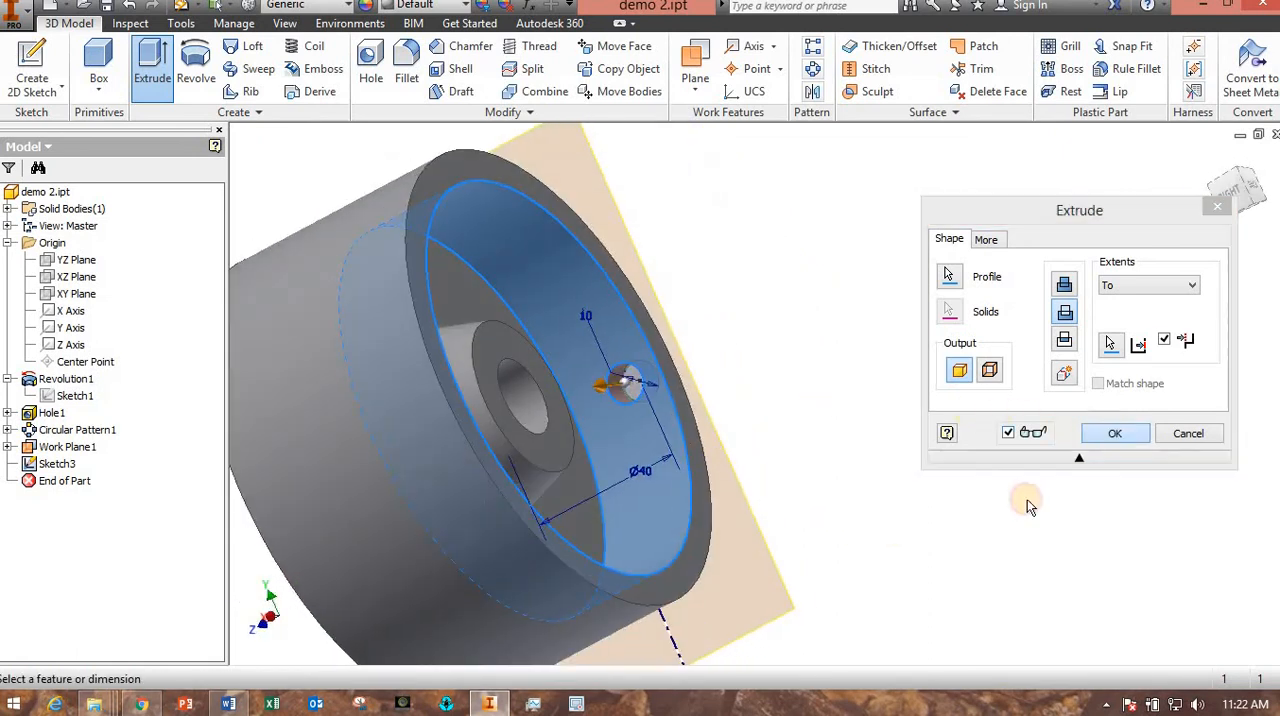
Hide the work plane tangent to the wheel's outer surface.
shift+middle_drag(857, 494, 894, 490)
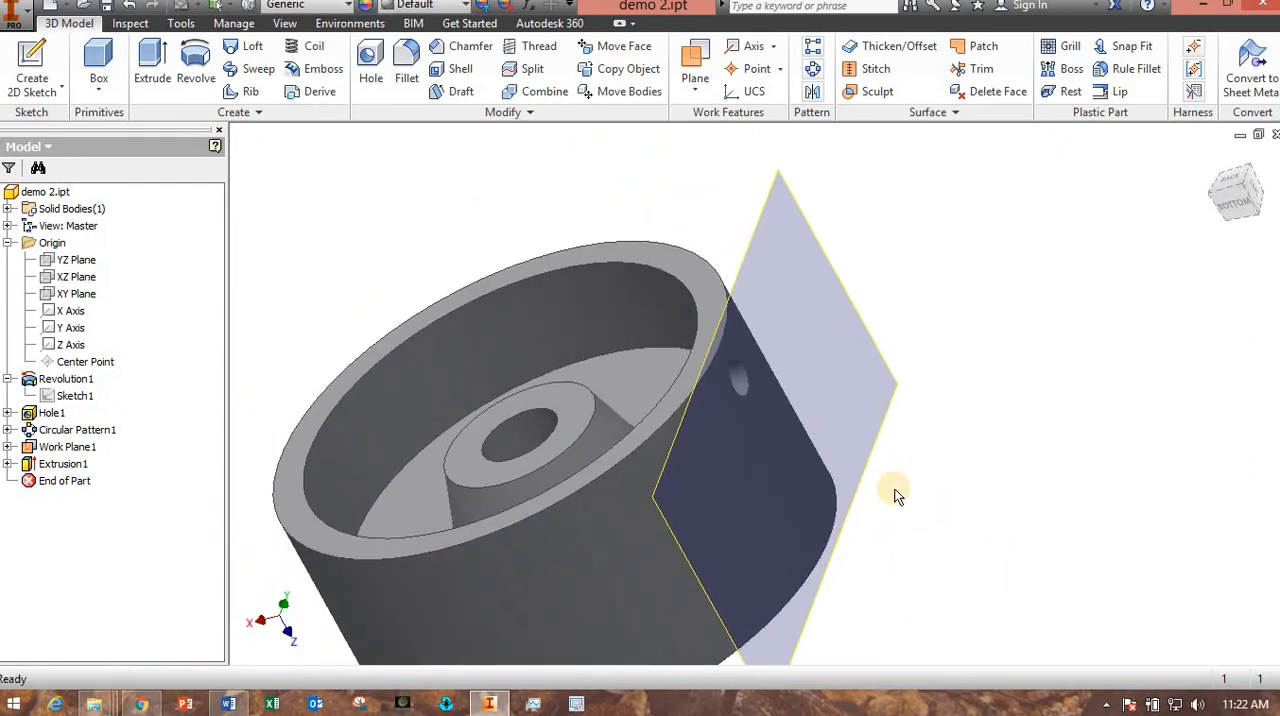
right_click(60, 448)
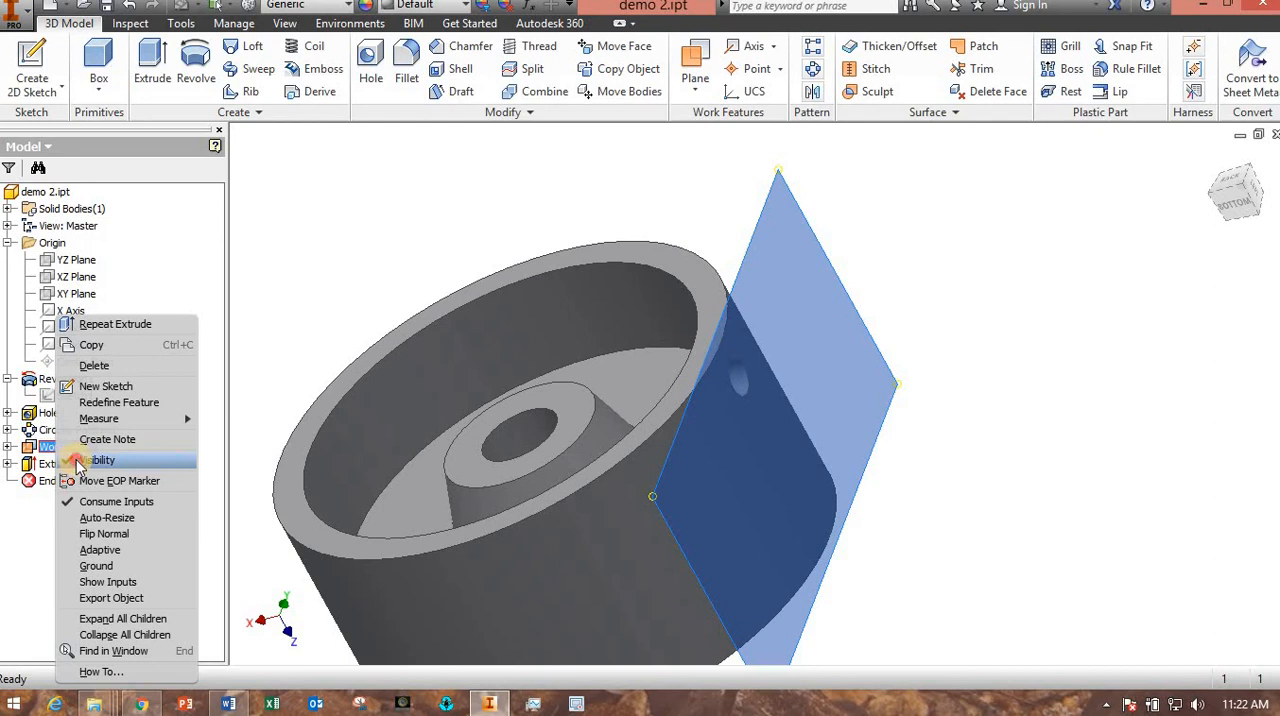
click(80, 462)
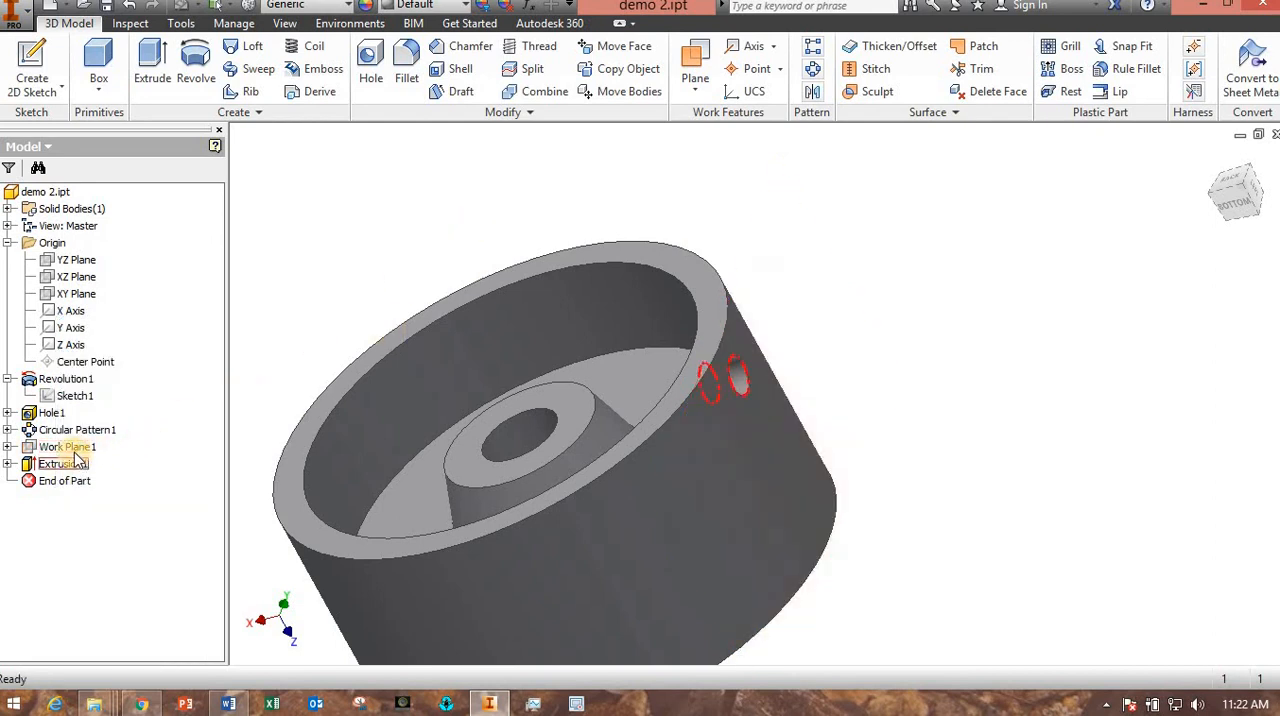
Create a circular pattern of the rim hole with 12 occurrences over 360 degrees around the hub's axis.
shift+middle_drag(851, 420, 805, 490)
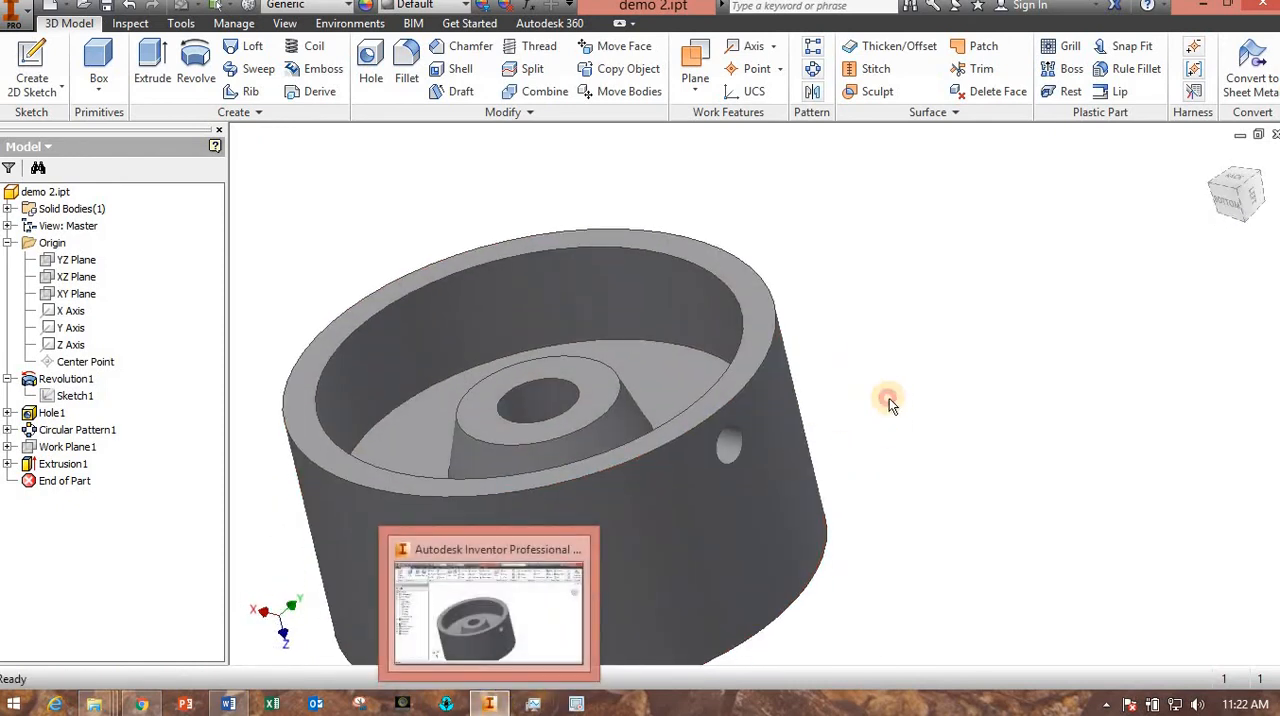
shift+middle_drag(831, 434, 990, 466)
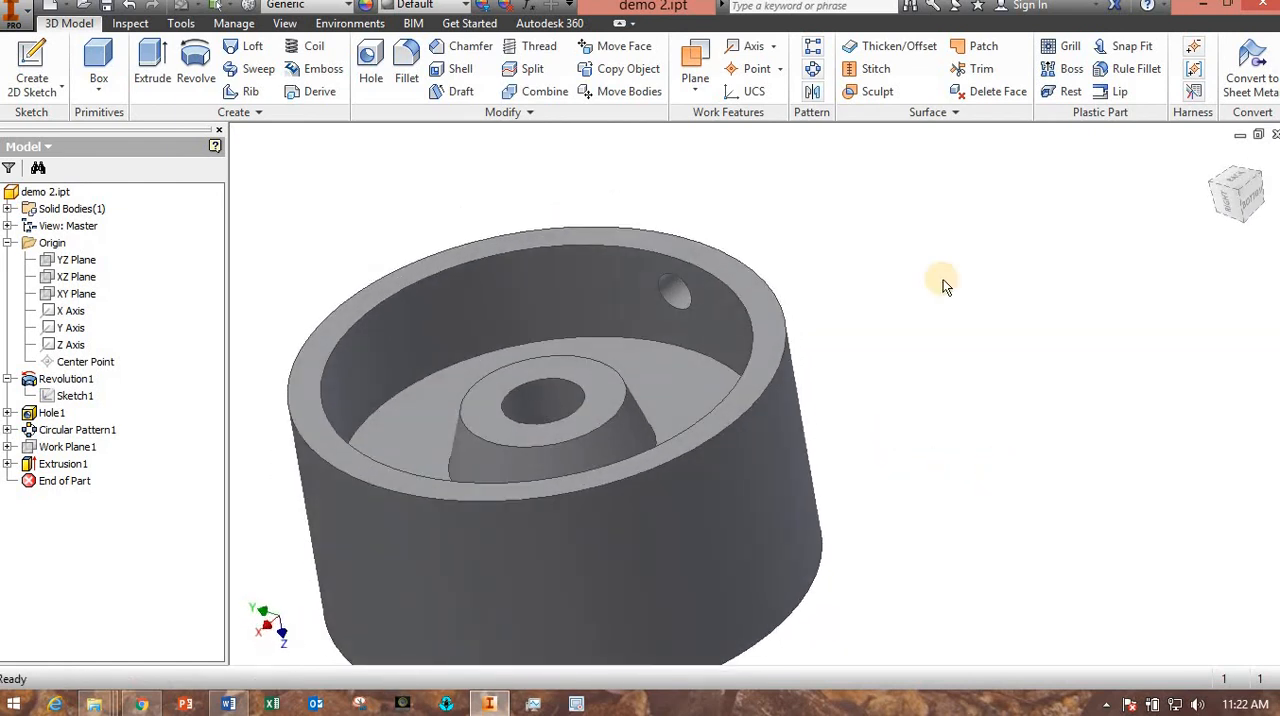
click(815, 70)
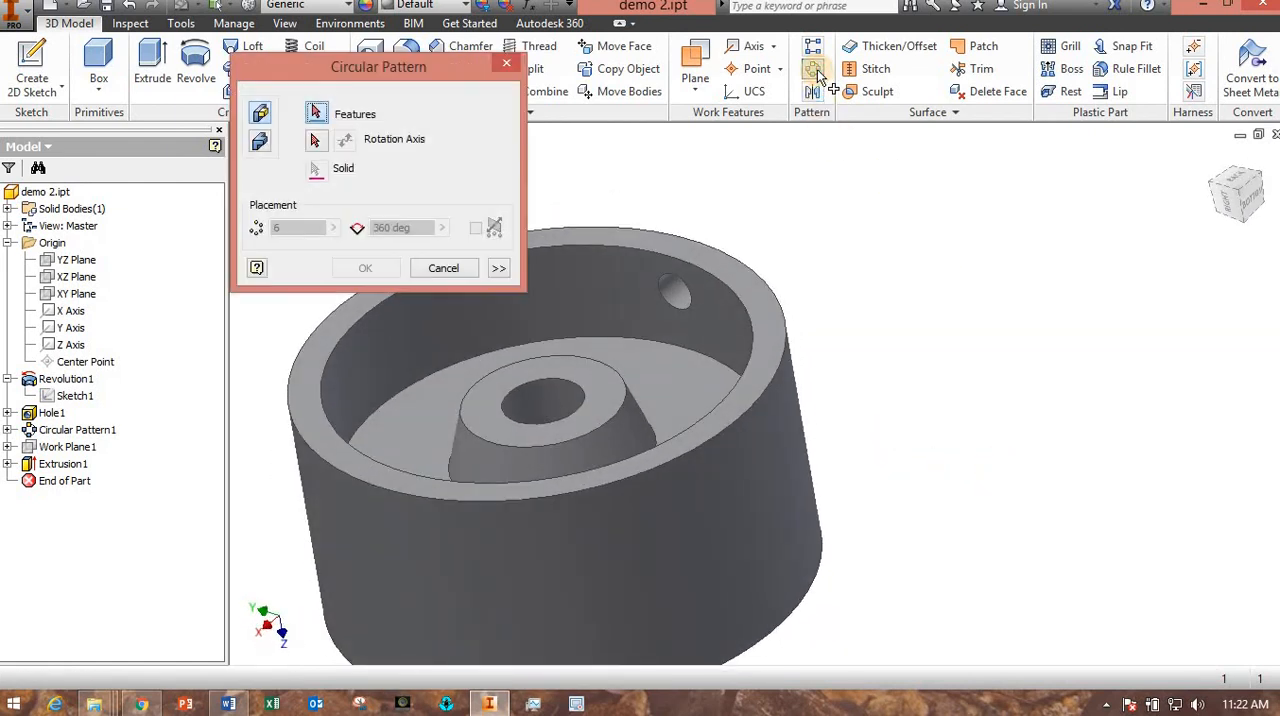
click(674, 294)
click(315, 140)
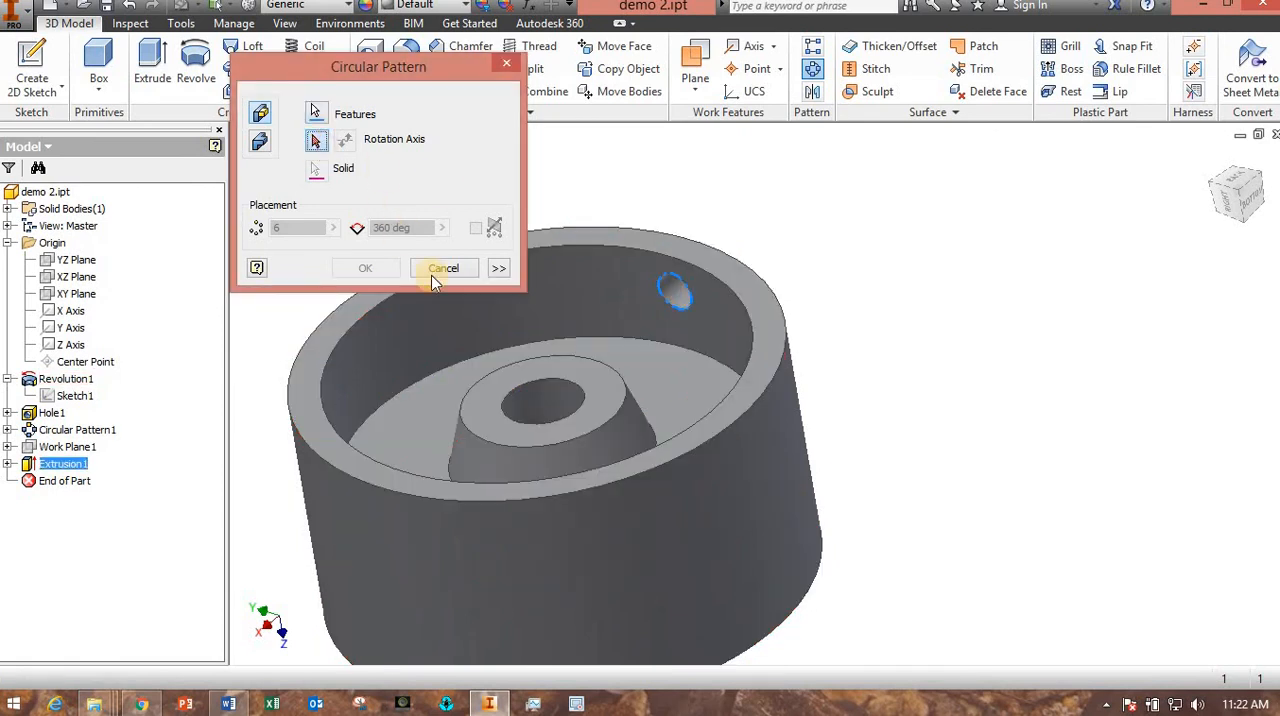
click(557, 406)
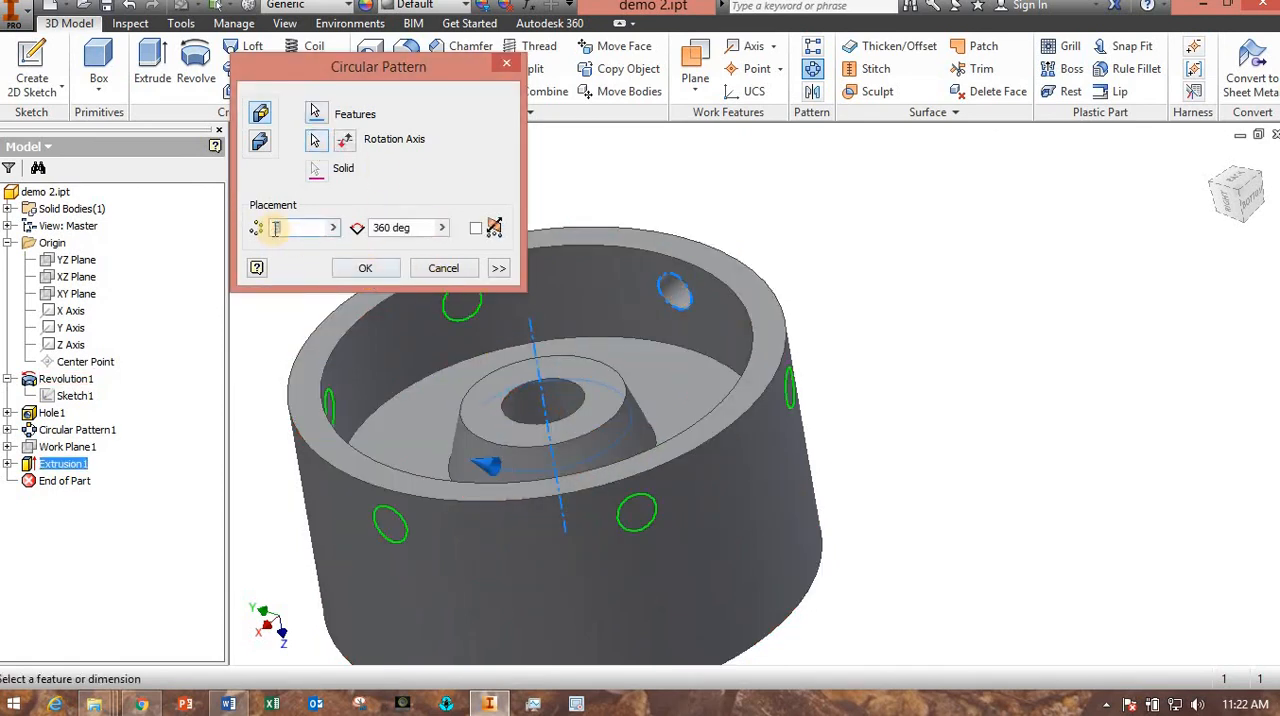
text(12)
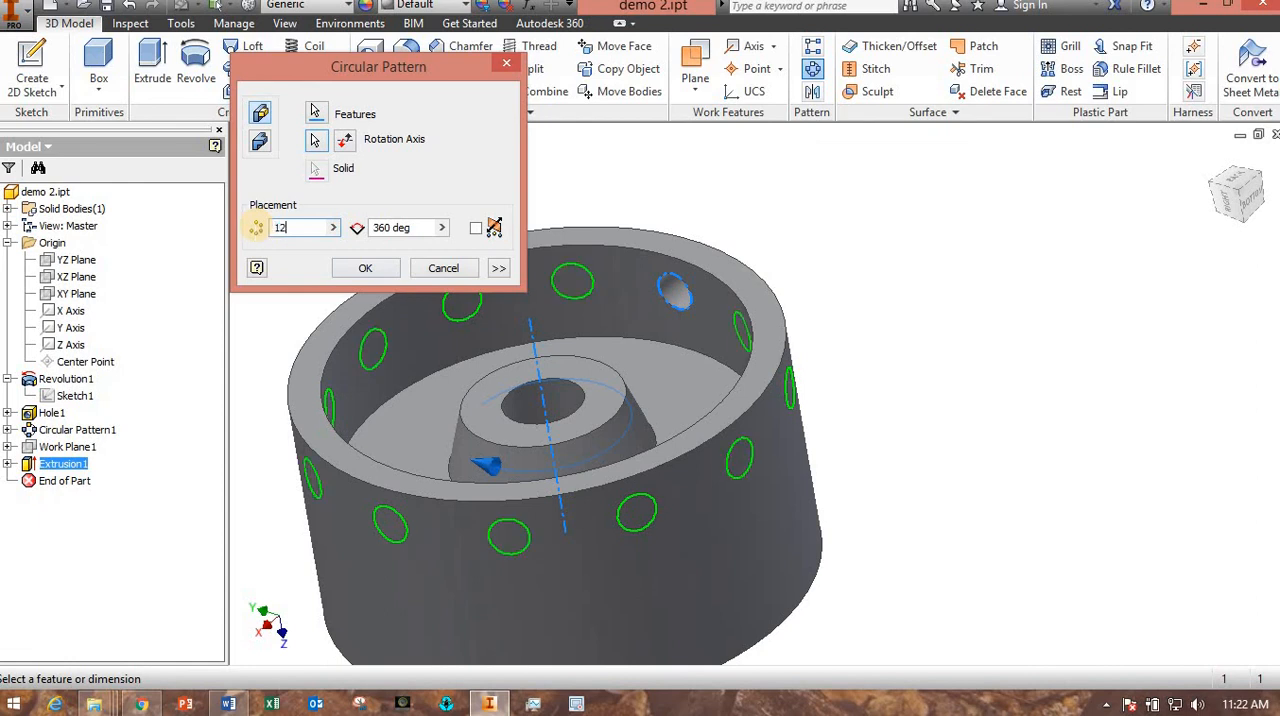
click(365, 268)
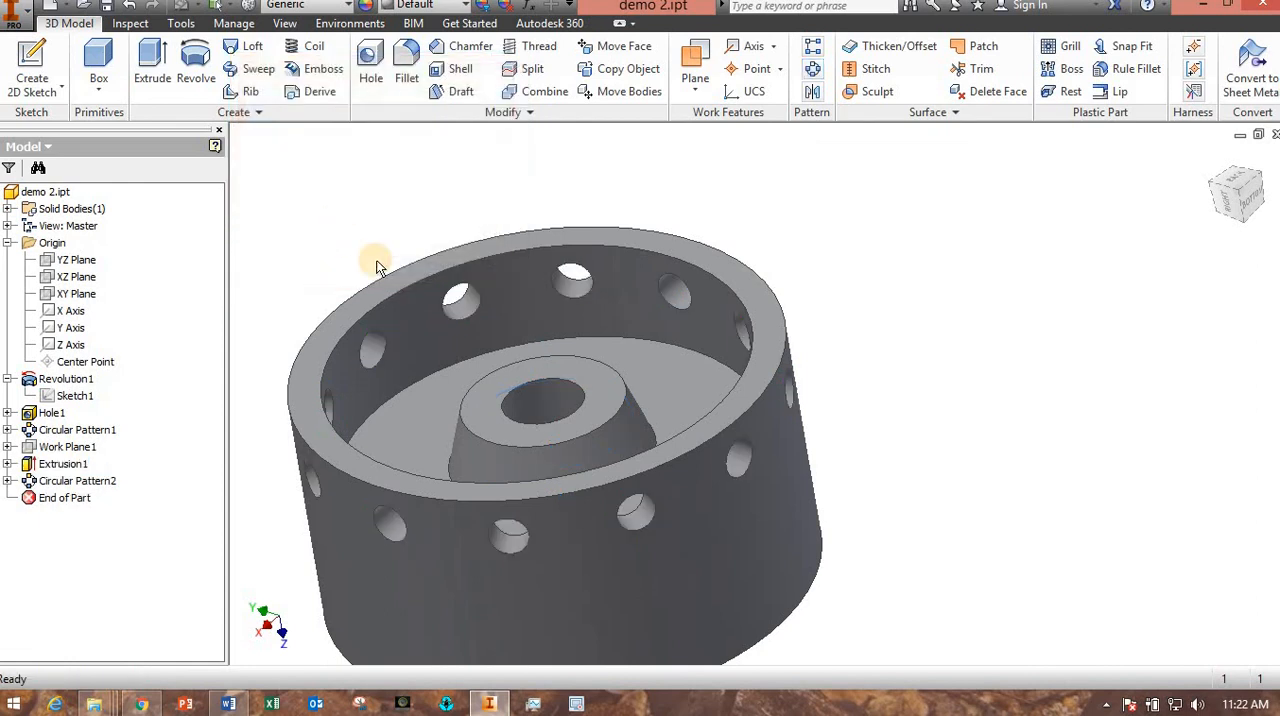
Mirror the rim hole extrusion and its circular pattern about the XY plane onto the other half of the rim.
shift+middle_drag(433, 236, 486, 171)
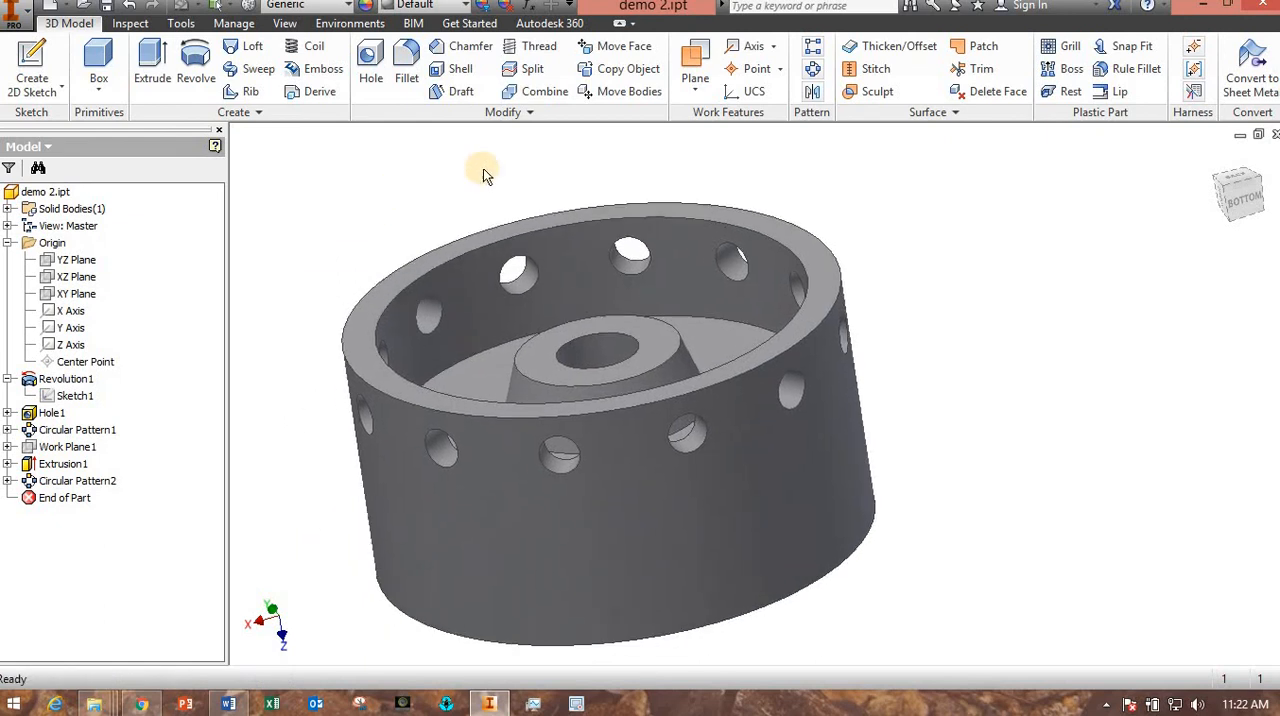
click(812, 91)
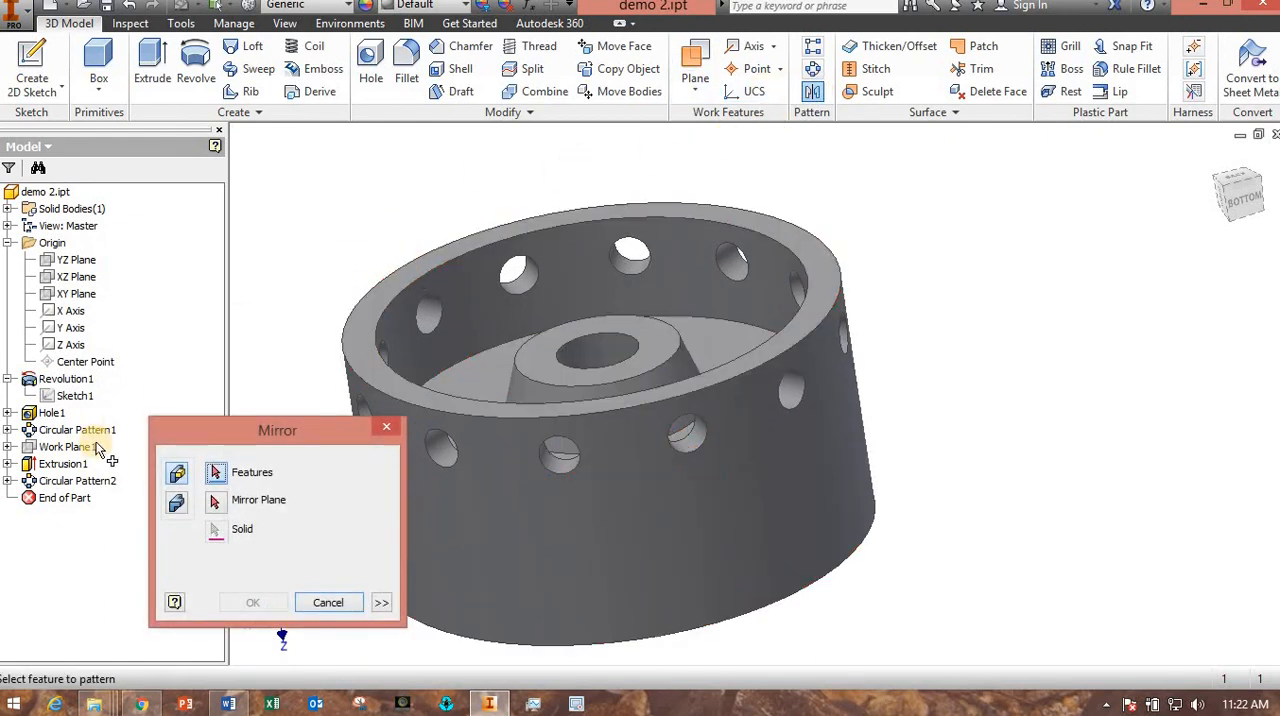
click(66, 466)
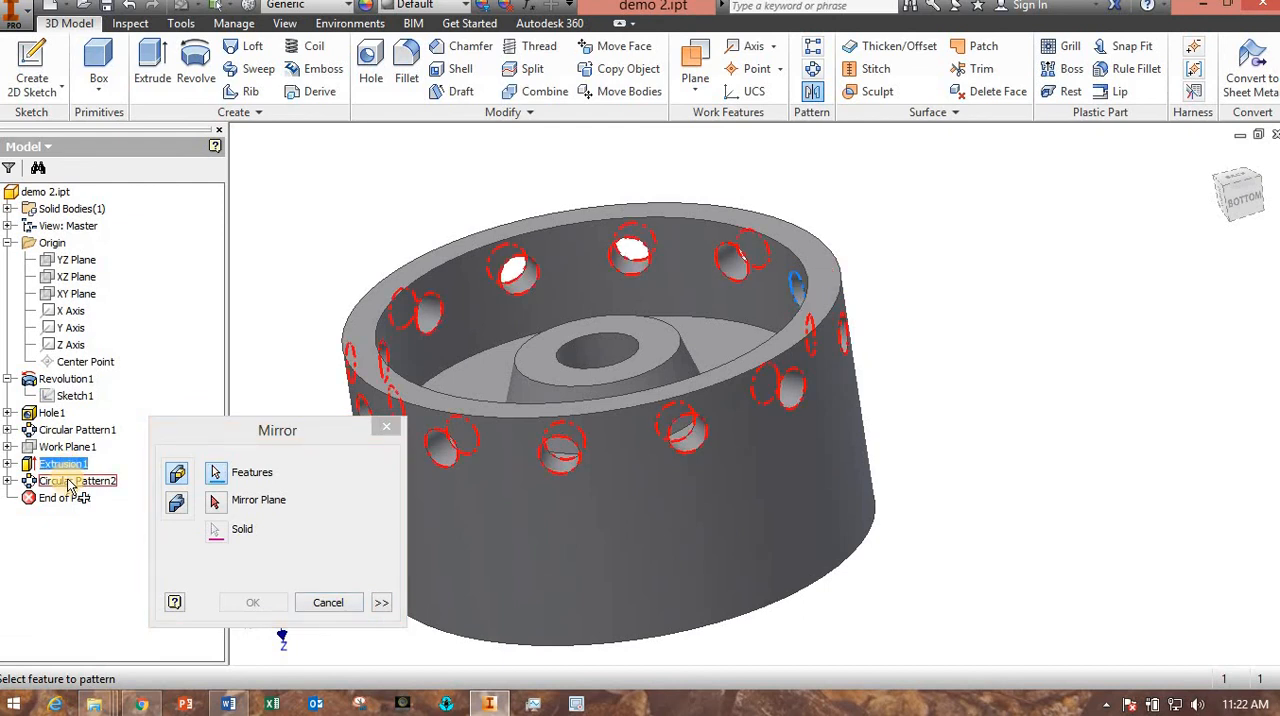
click(68, 483)
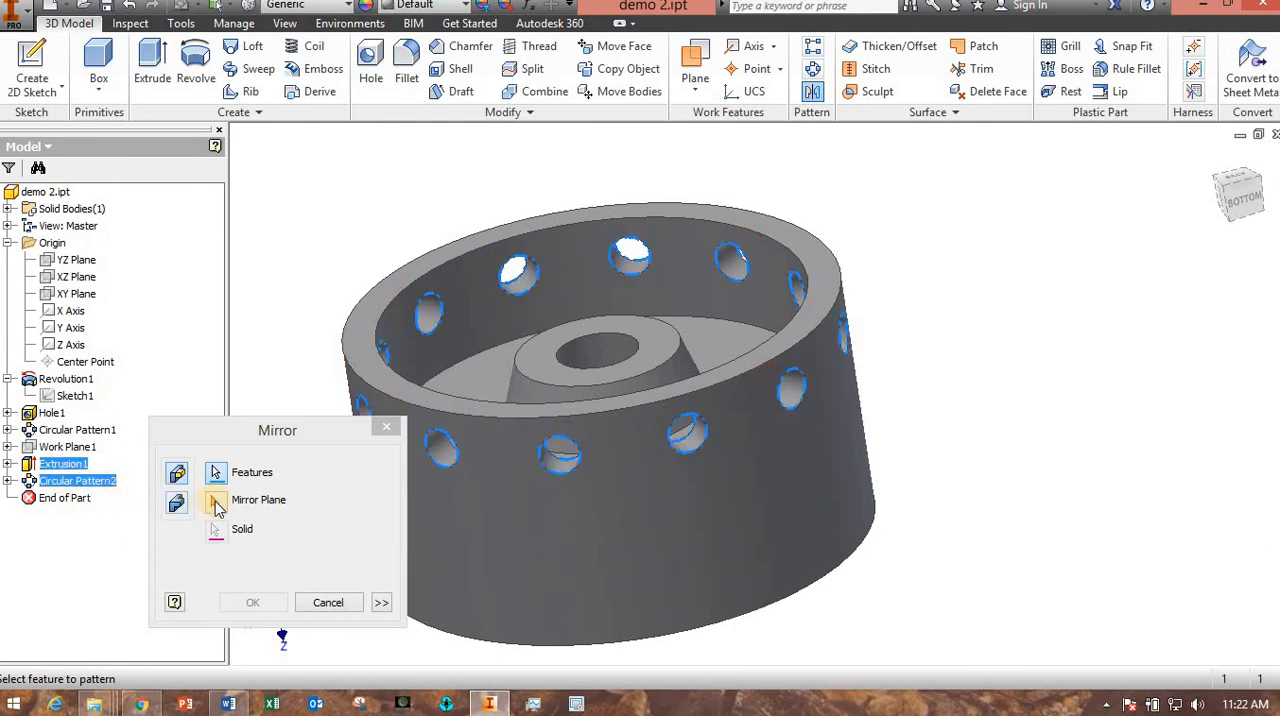
click(218, 503)
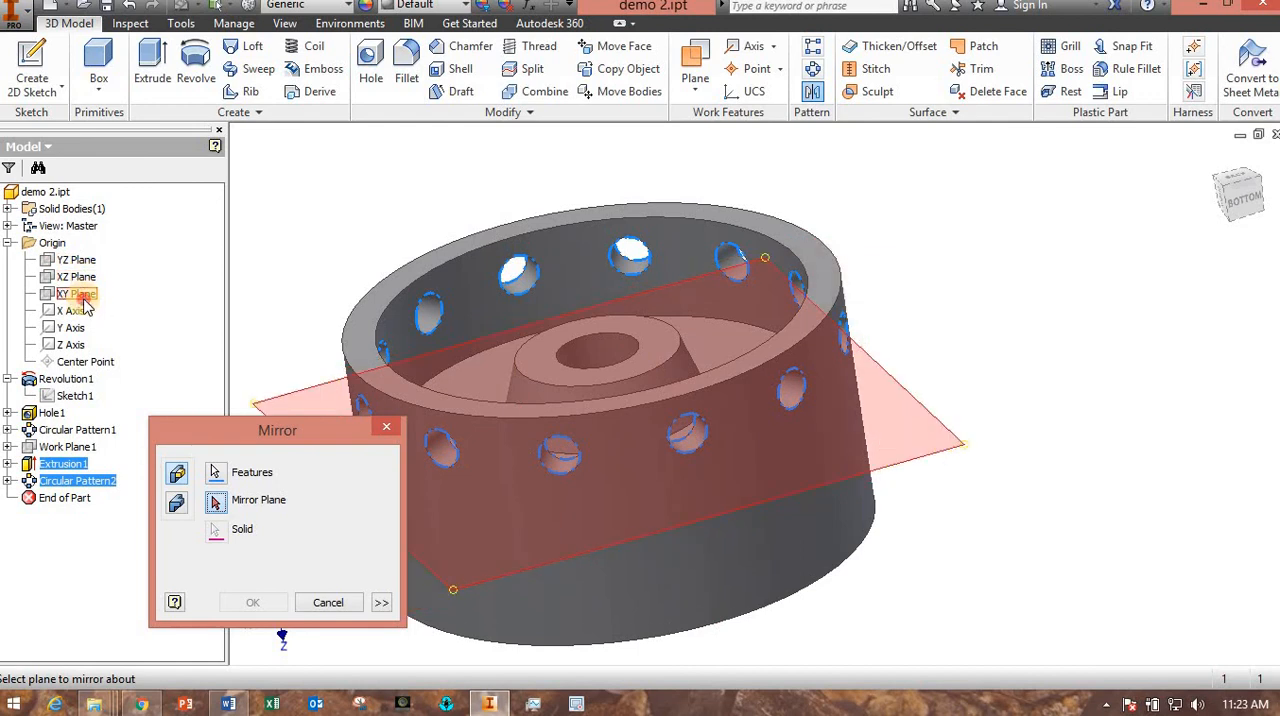
click(82, 297)
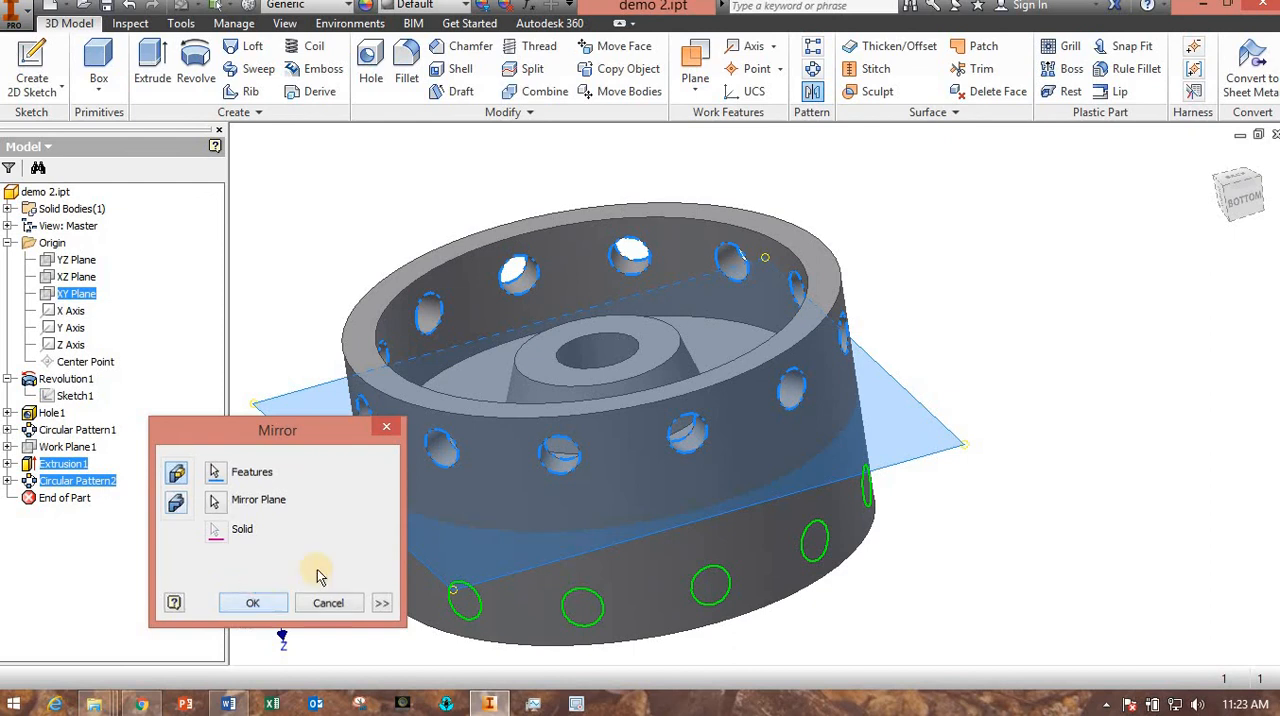
click(250, 602)
shift+middle_drag(834, 451, 531, 171)
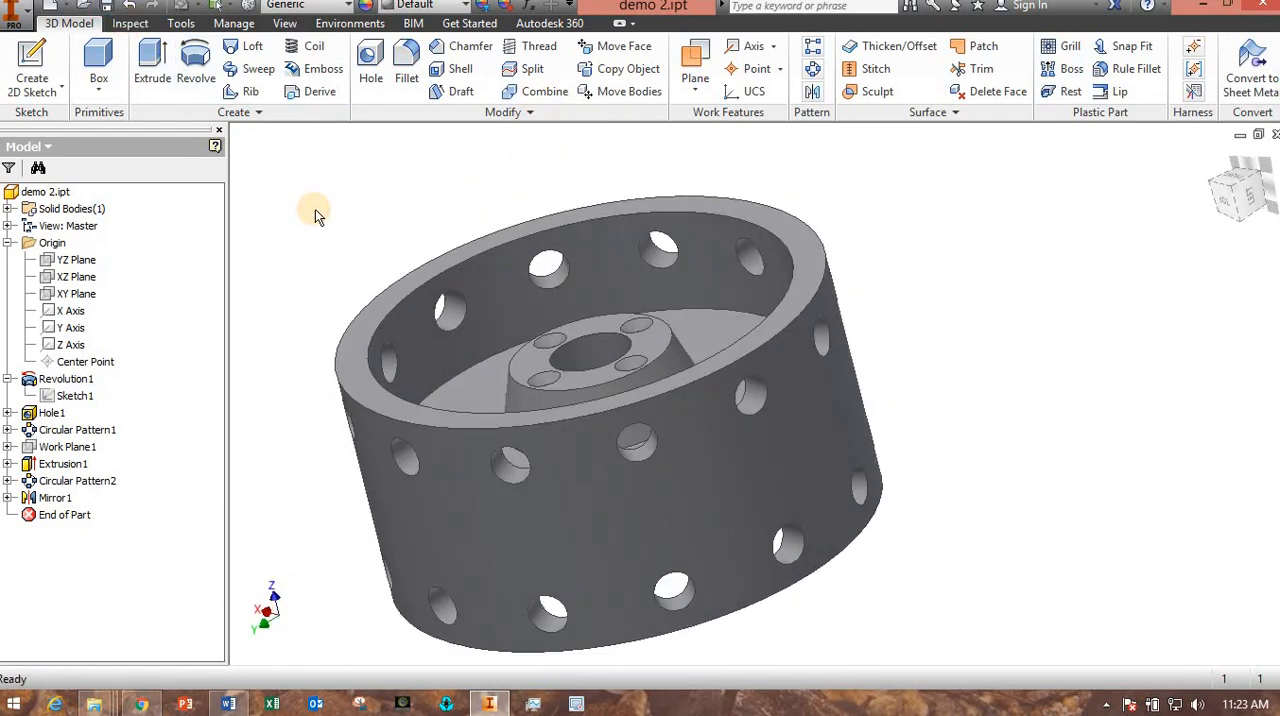
Open the part's iProperties and enter "lab 3 exercise 2" as the title in the summary information.
click(14, 14)
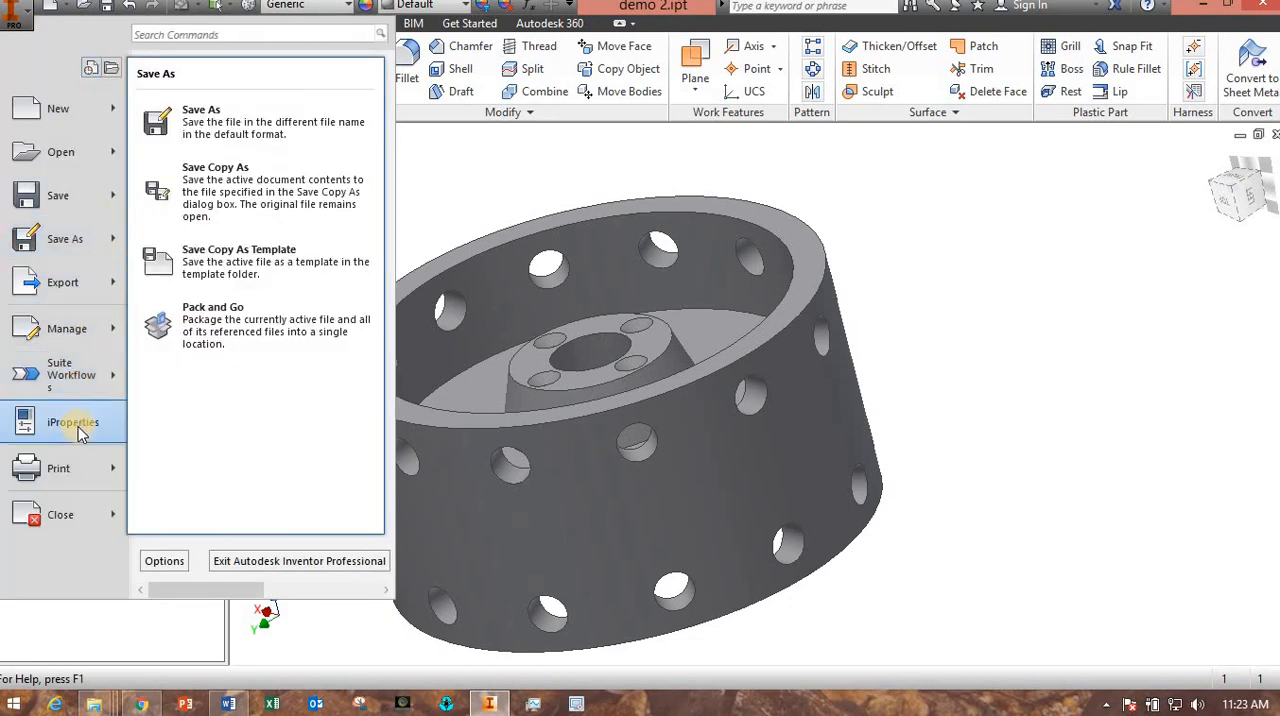
click(80, 423)
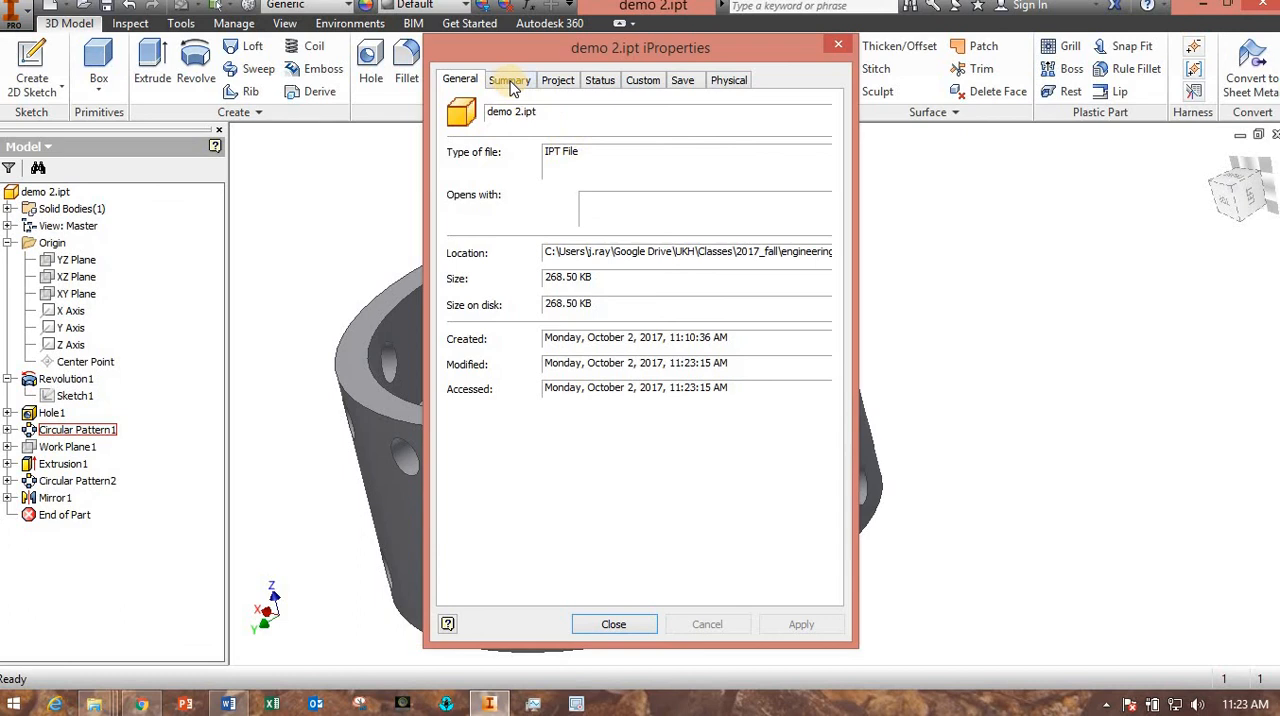
click(511, 84)
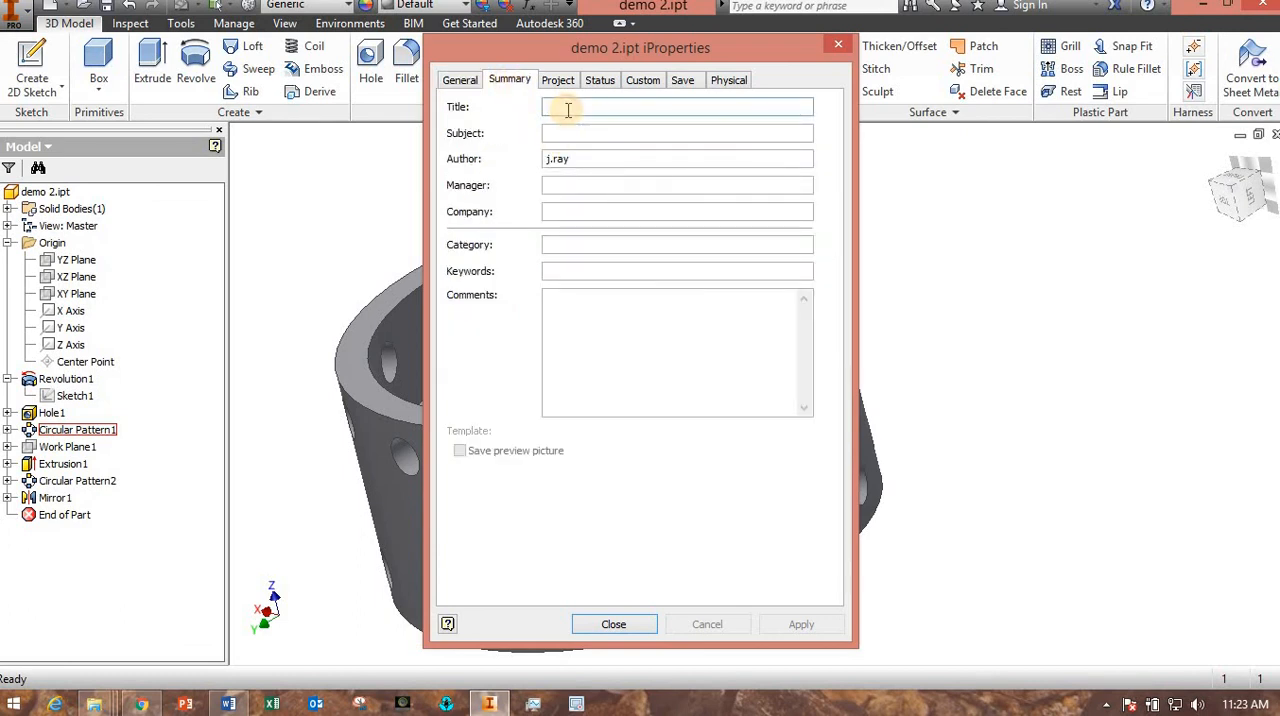
text(lab 3 exercise 2)
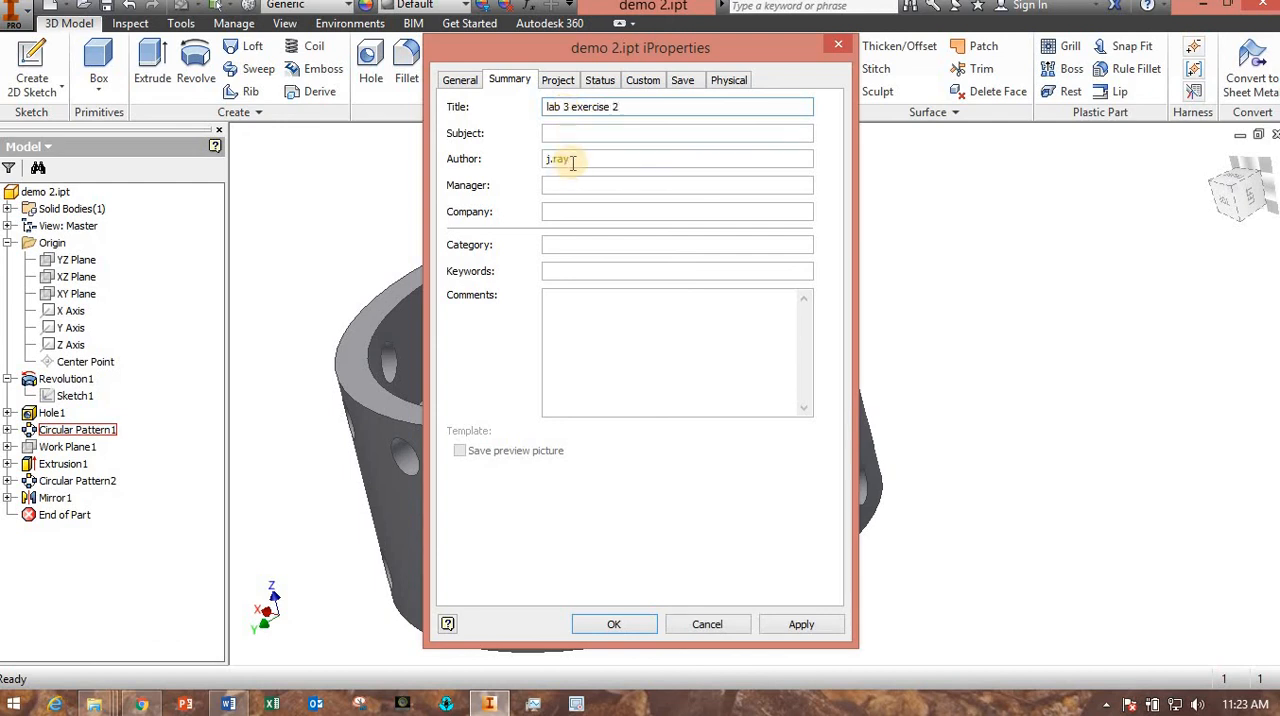
drag(566, 160, 491, 162)
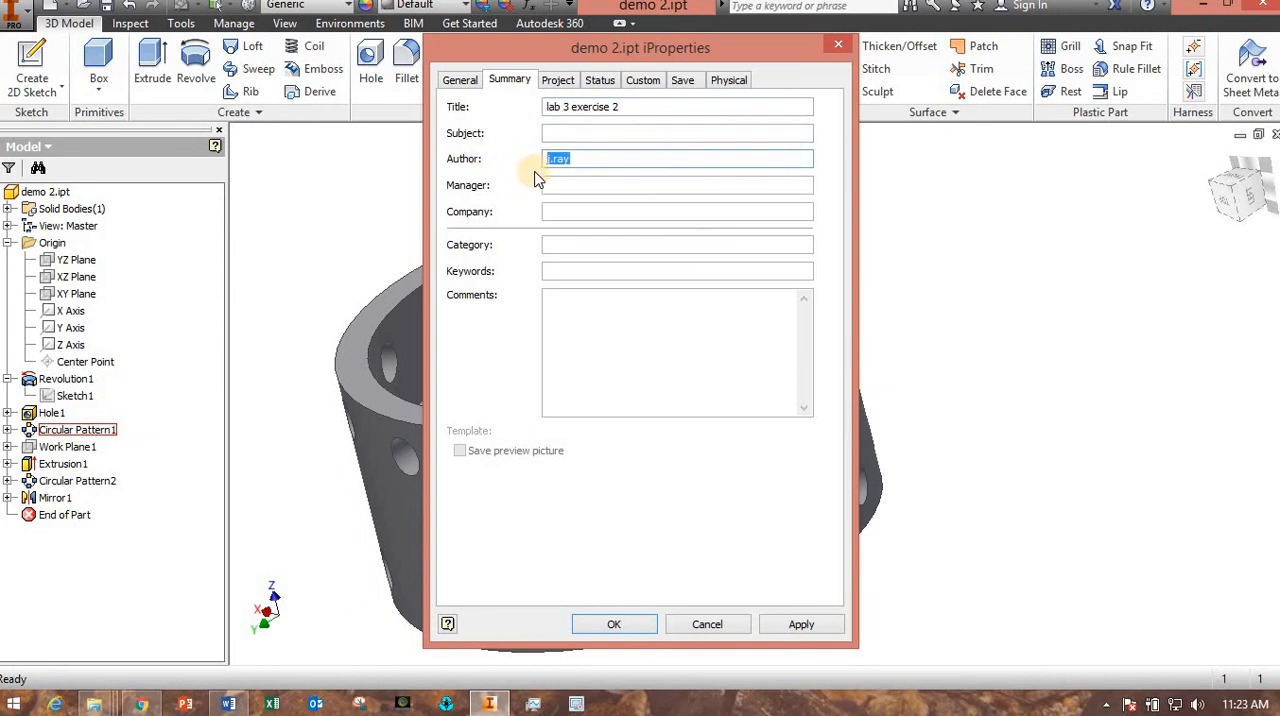
click(560, 211)
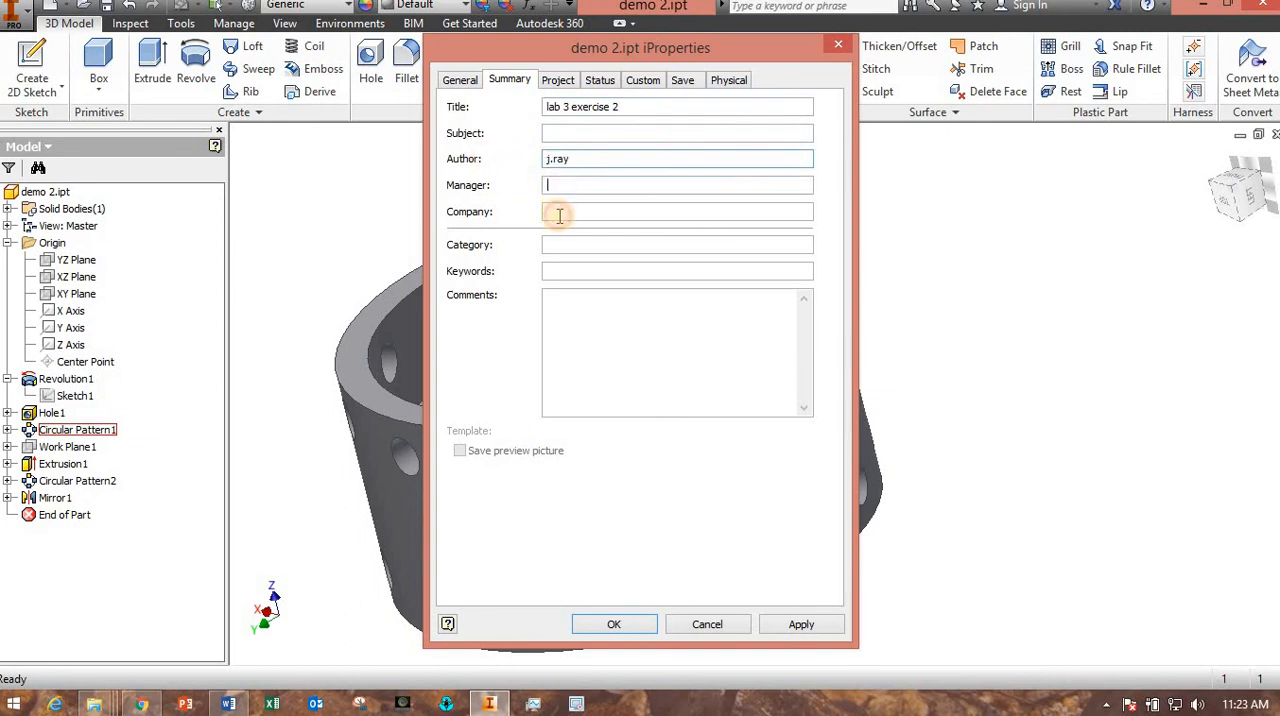
Assign Aluminum 6061 as the part's material in its physical properties and apply the iProperties changes.
click(735, 82)
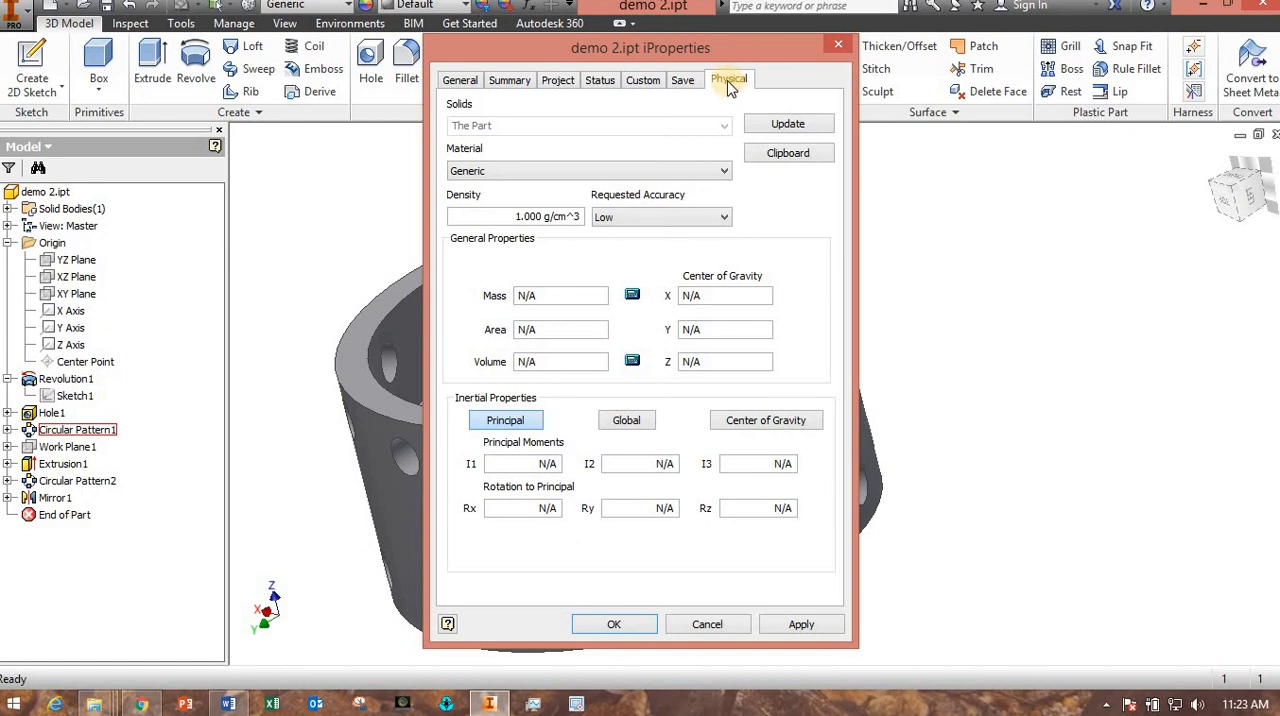
click(718, 171)
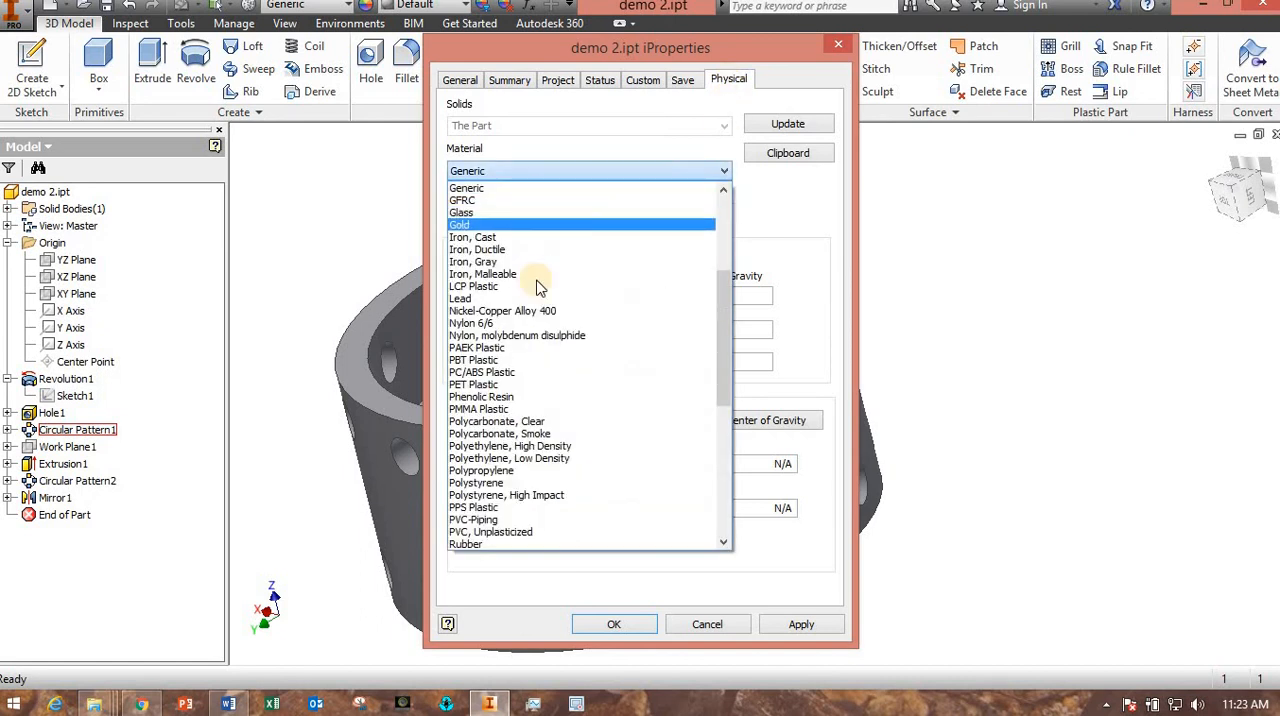
scroll(569, 322, up, 6)
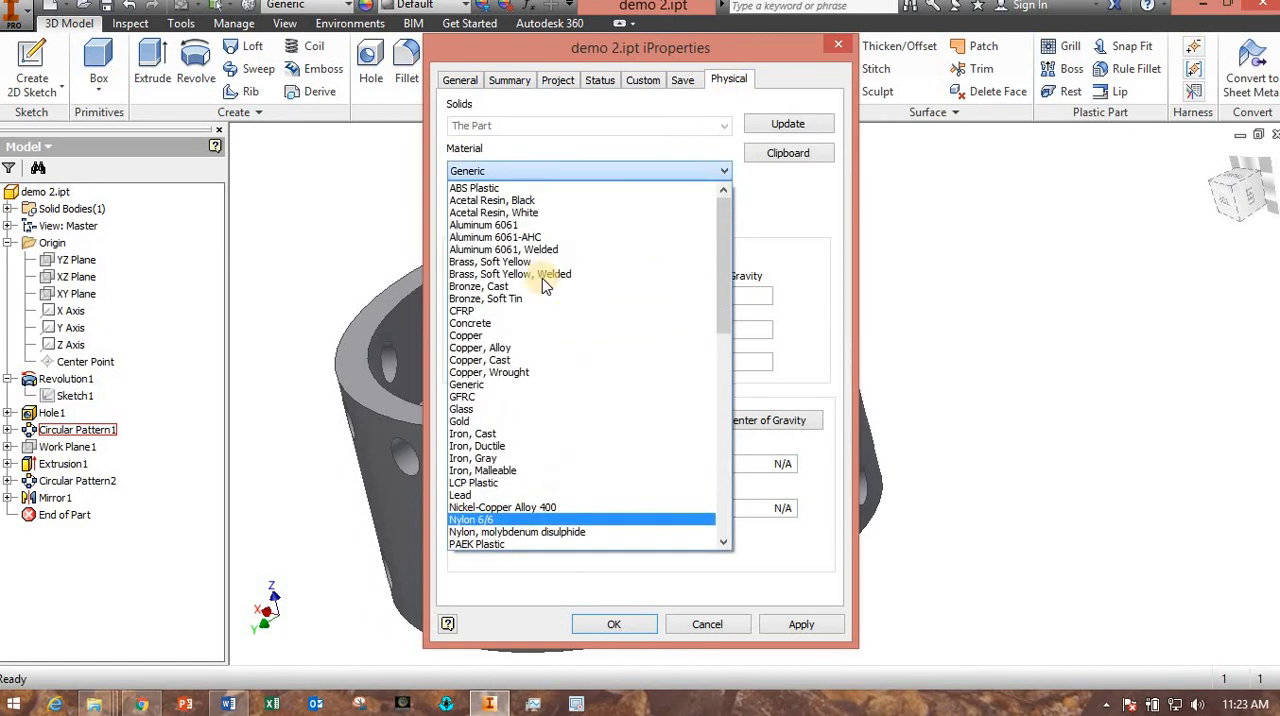
click(505, 224)
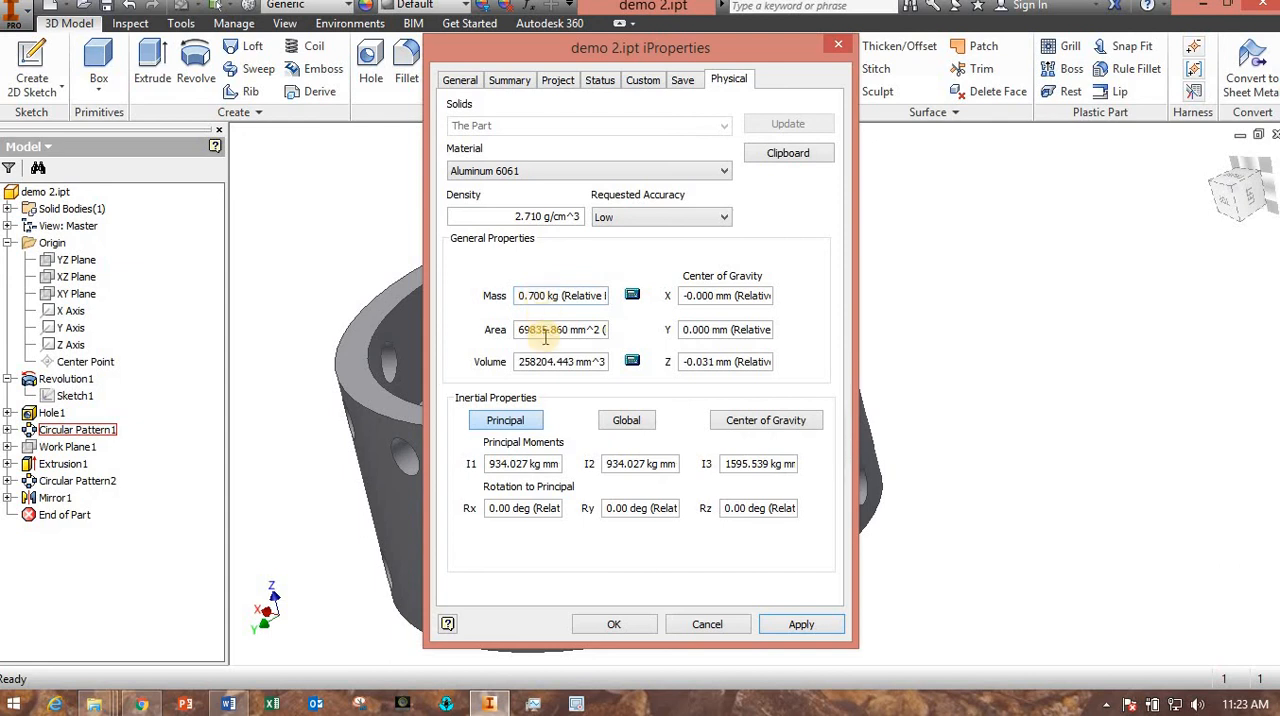
click(614, 623)
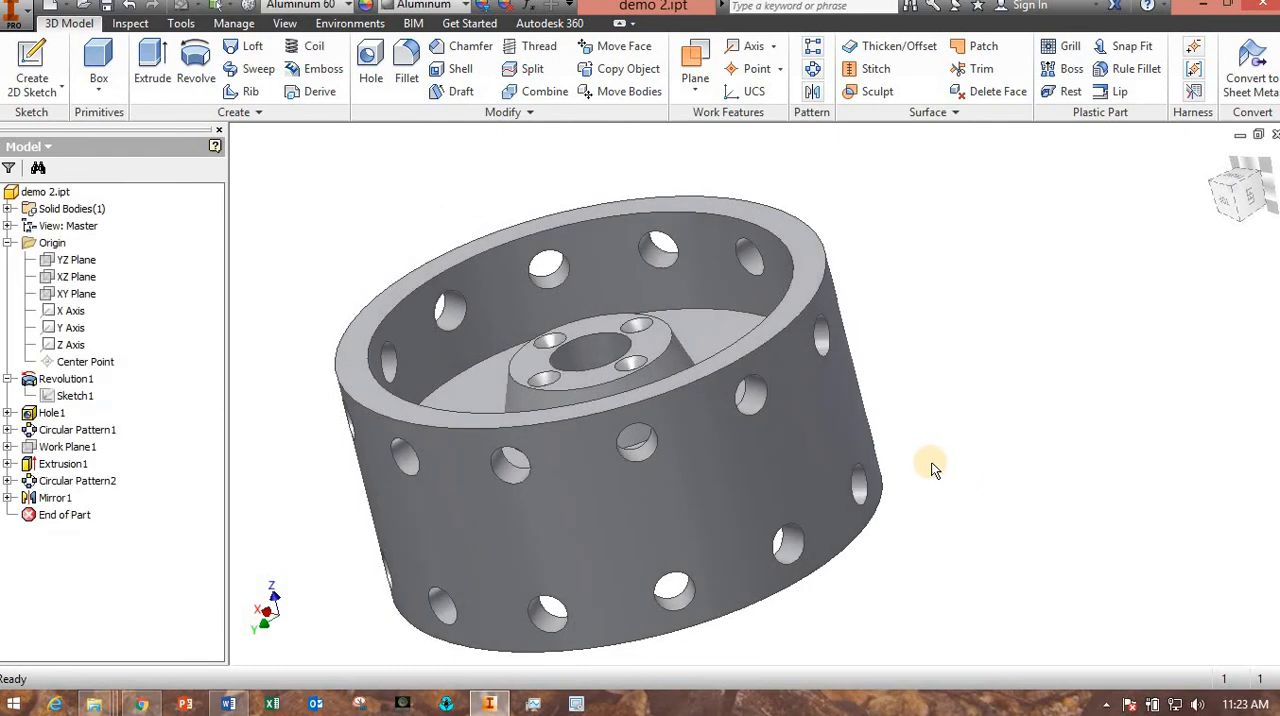
shift+middle_drag(952, 470, 887, 499)
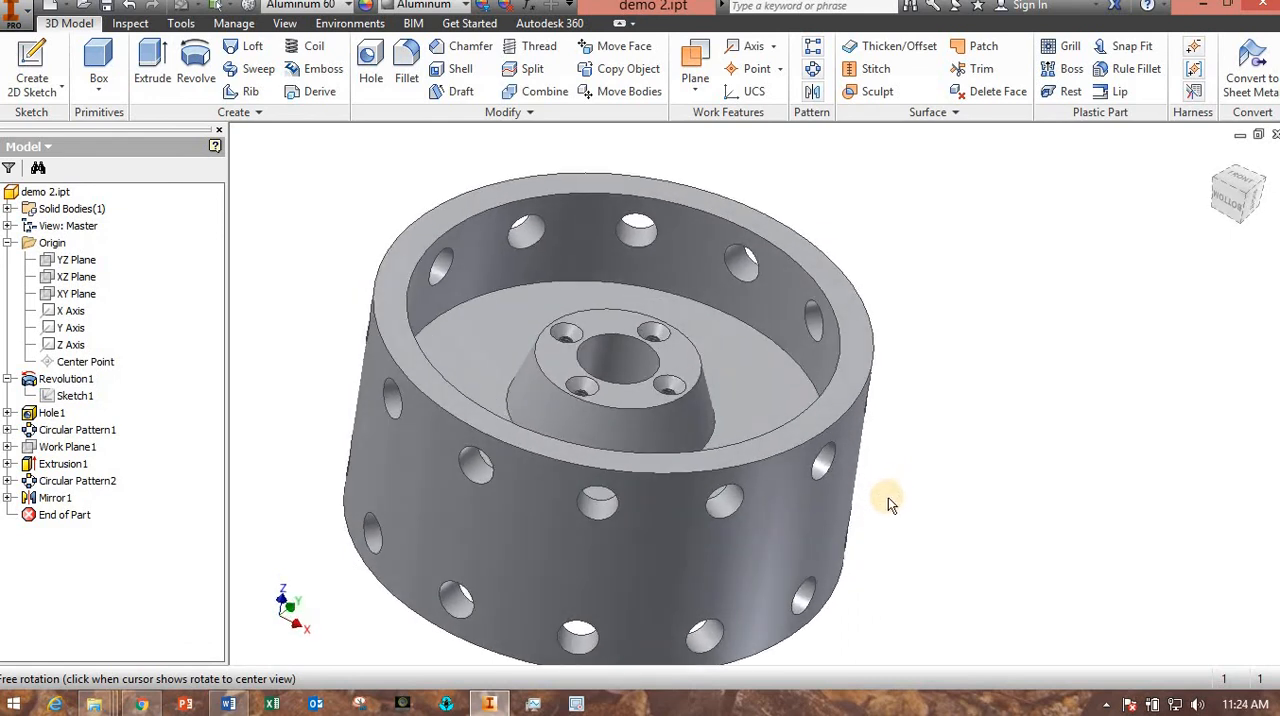